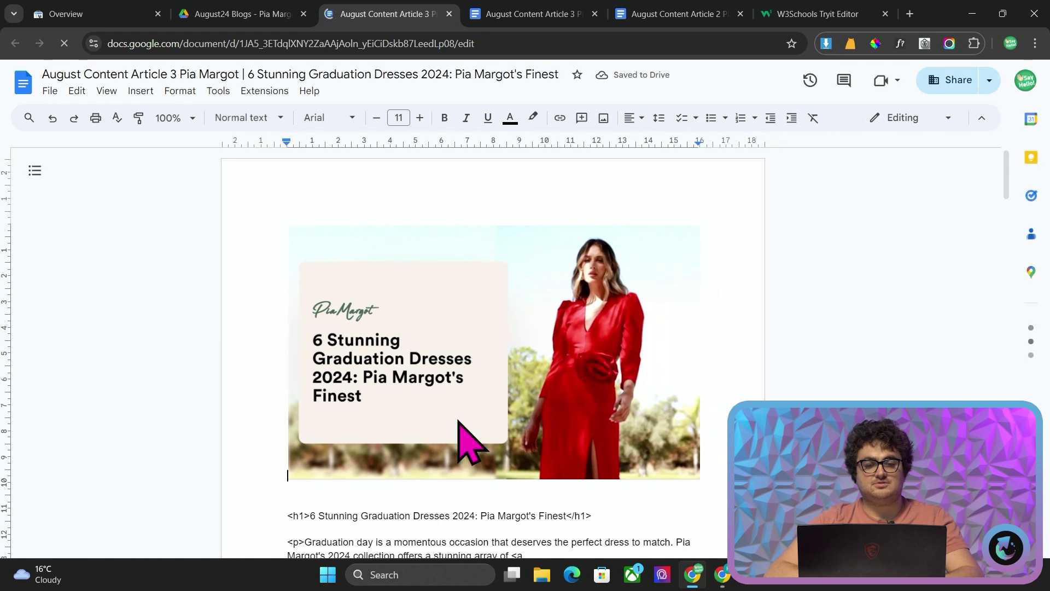
- Select and copy the full HTML text of the graduation dresses article in the document
scroll(393, 413, "up", 3)
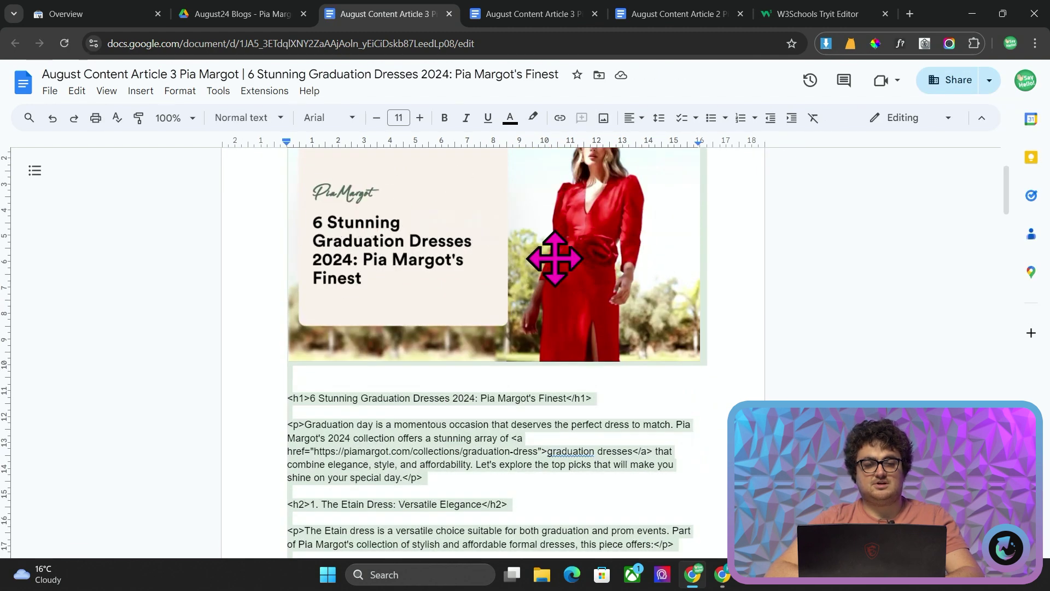
scroll(416, 317, "down", 1)
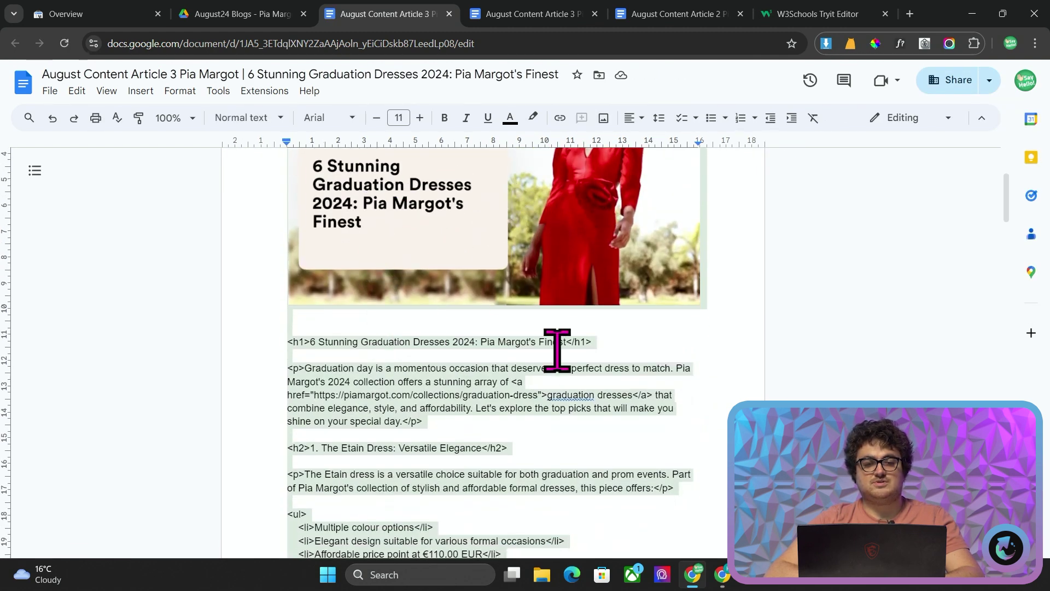
scroll(555, 347, "down", 20)
scroll(555, 347, "down", 1)
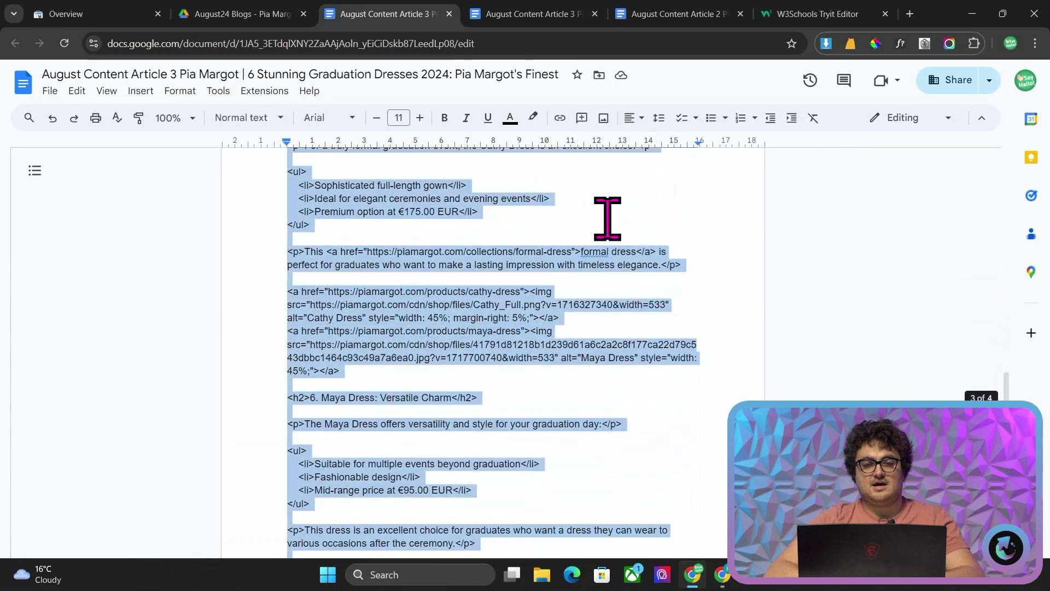
- Switch to the W3Schools Tryit Editor, run the article's HTML and review the rendered page from beginning to end
left_click(862, 17)
left_click(187, 127)
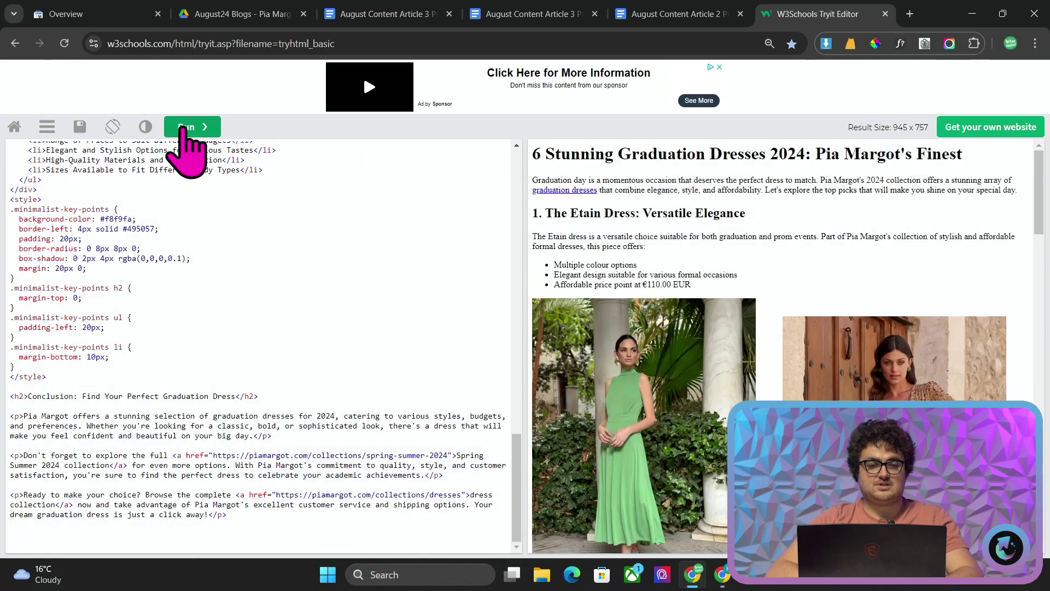
scroll(798, 290, "down", 8)
scroll(796, 268, "down", 10)
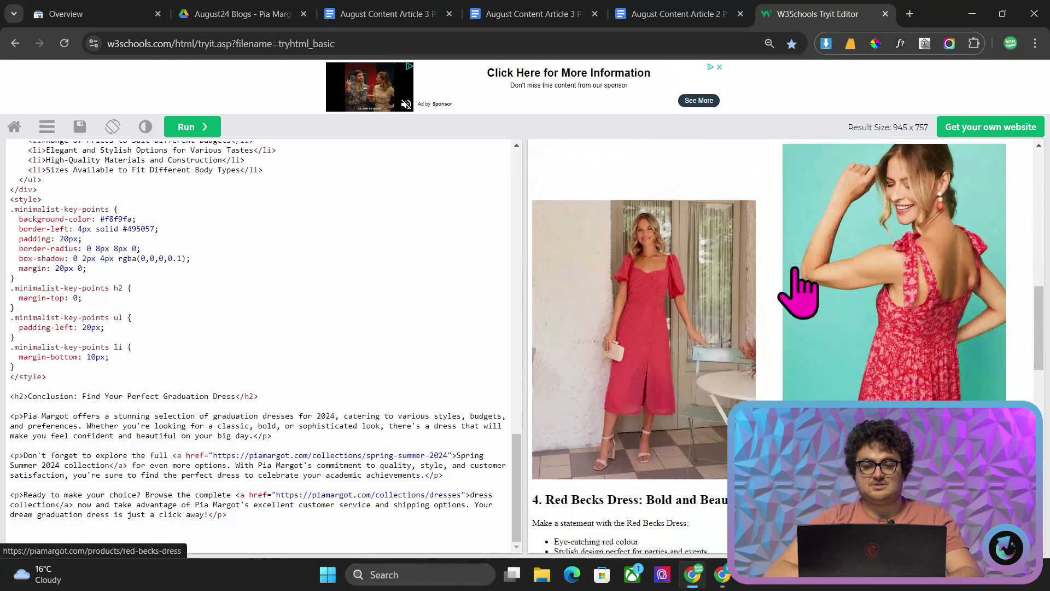
scroll(800, 290, "down", 3)
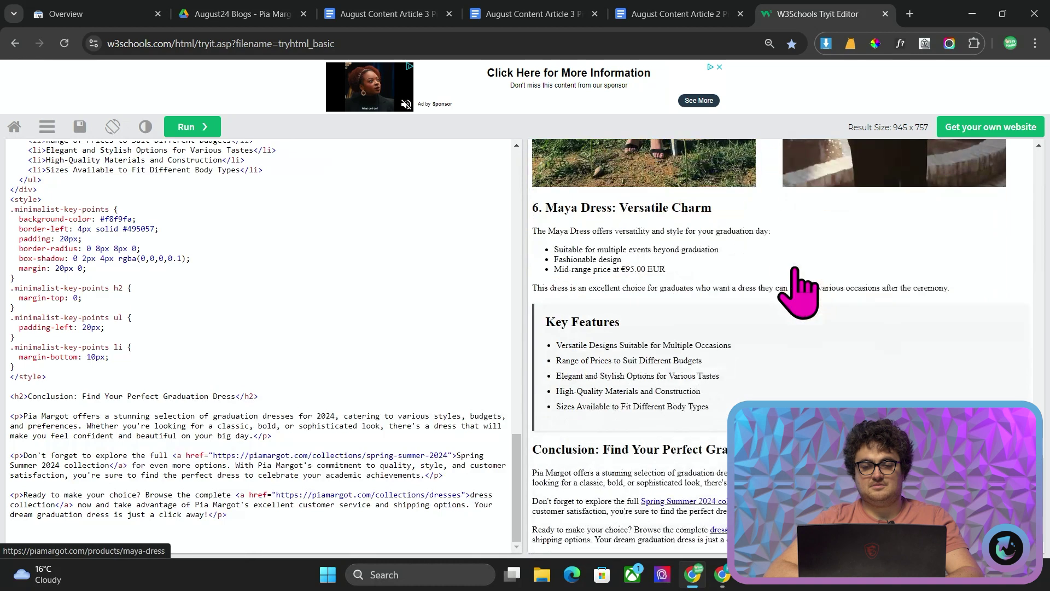
scroll(804, 282, "up", 20)
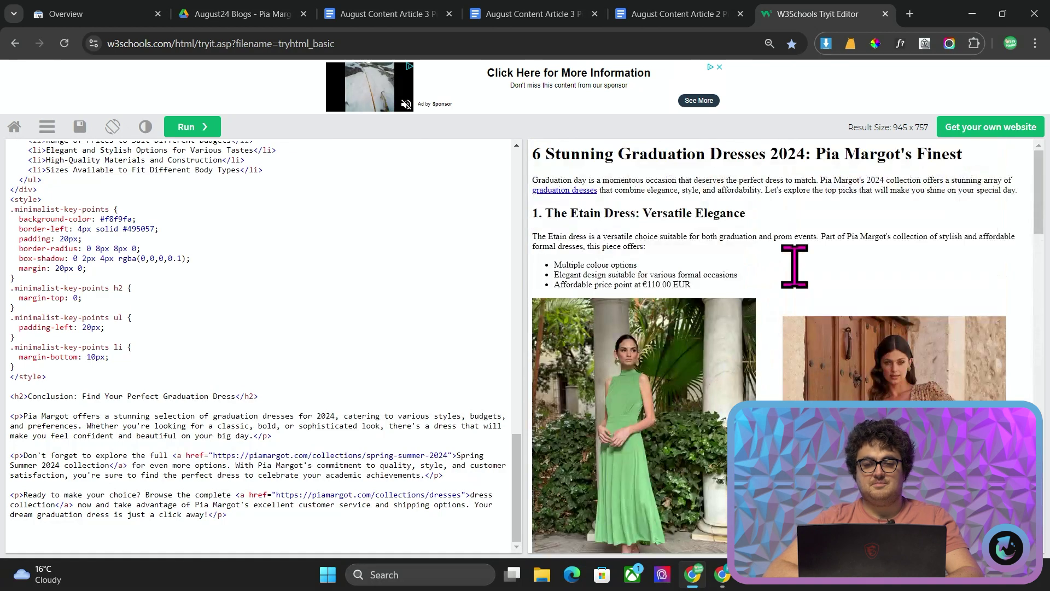
- Switch to ChatGPT and try sending "Embed this article into a canvas" with the copied HTML article, then stop the response and start a new chat
key("alt+Tab")
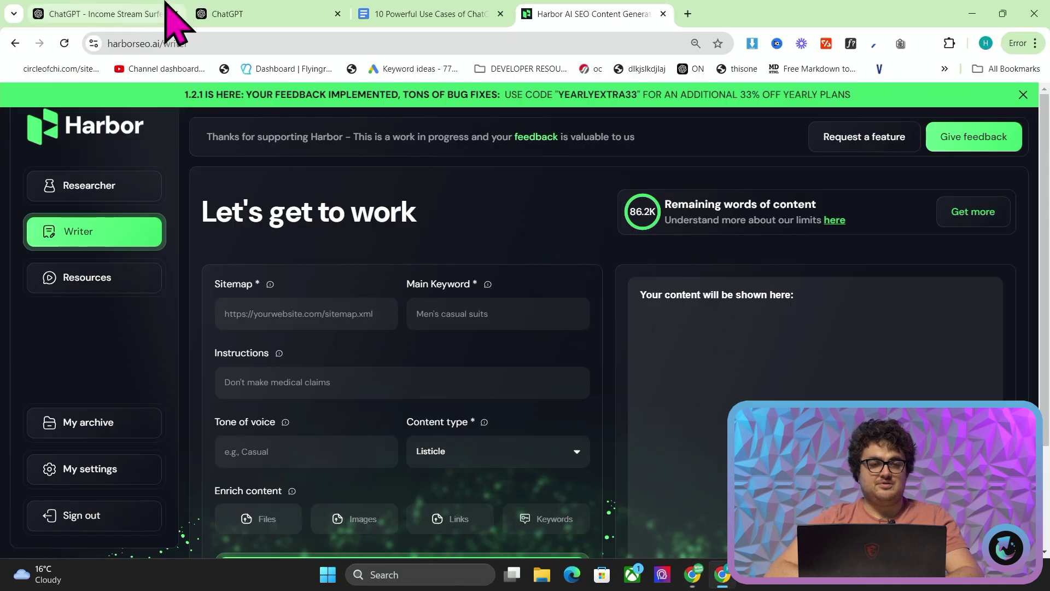
left_click(228, 7)
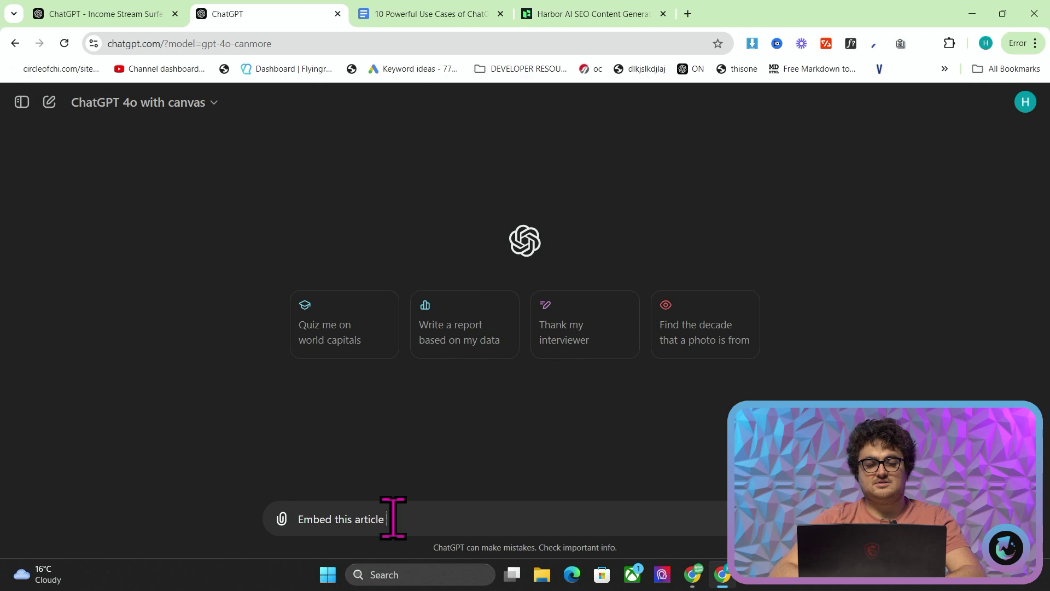
key("shift+Return")
key("shift+Return")
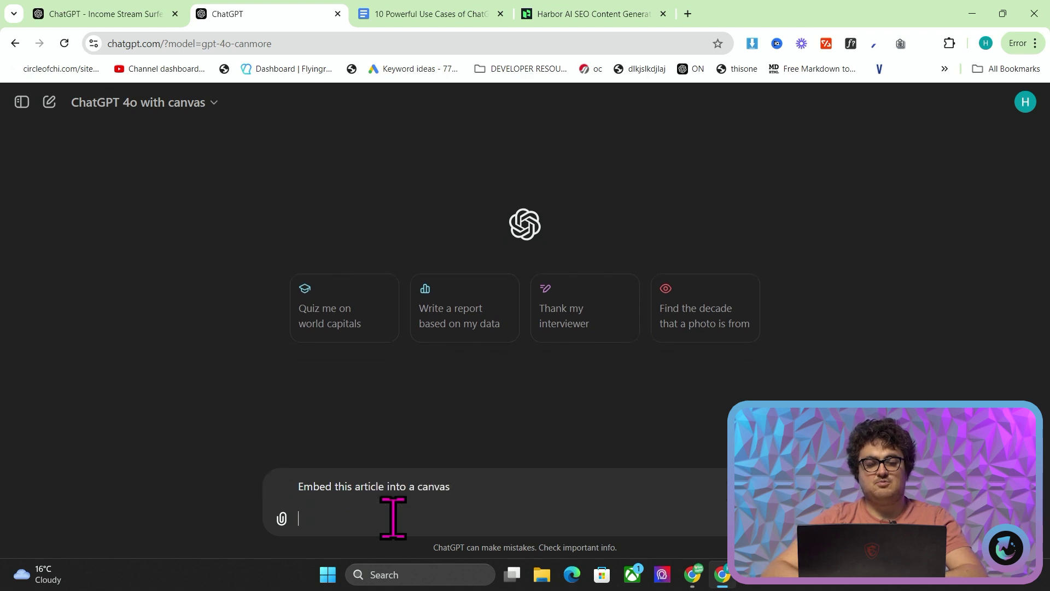
key("ctrl+v")
key("Return")
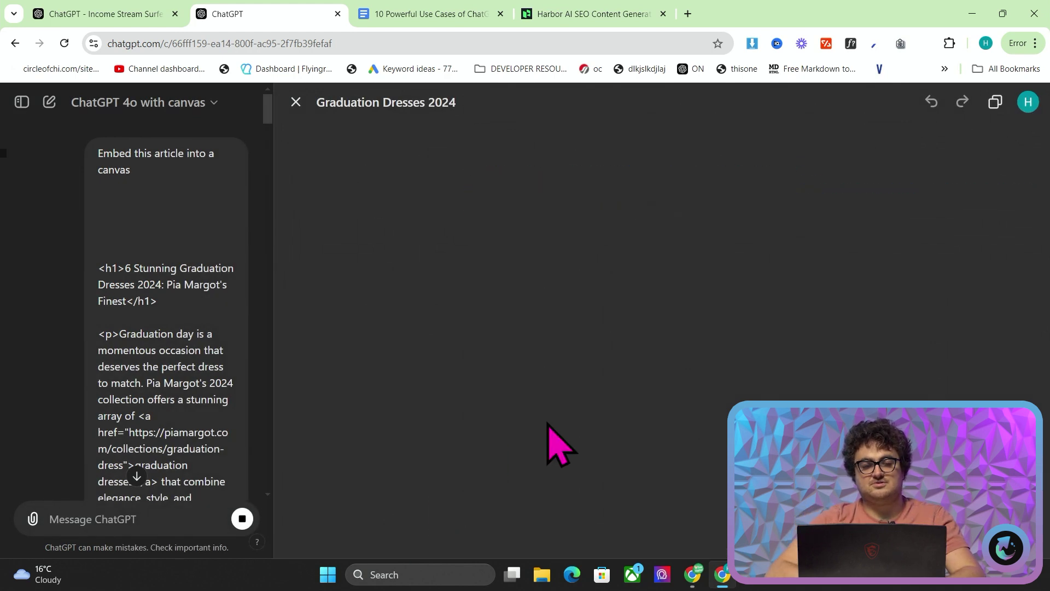
scroll(107, 350, "down", 20)
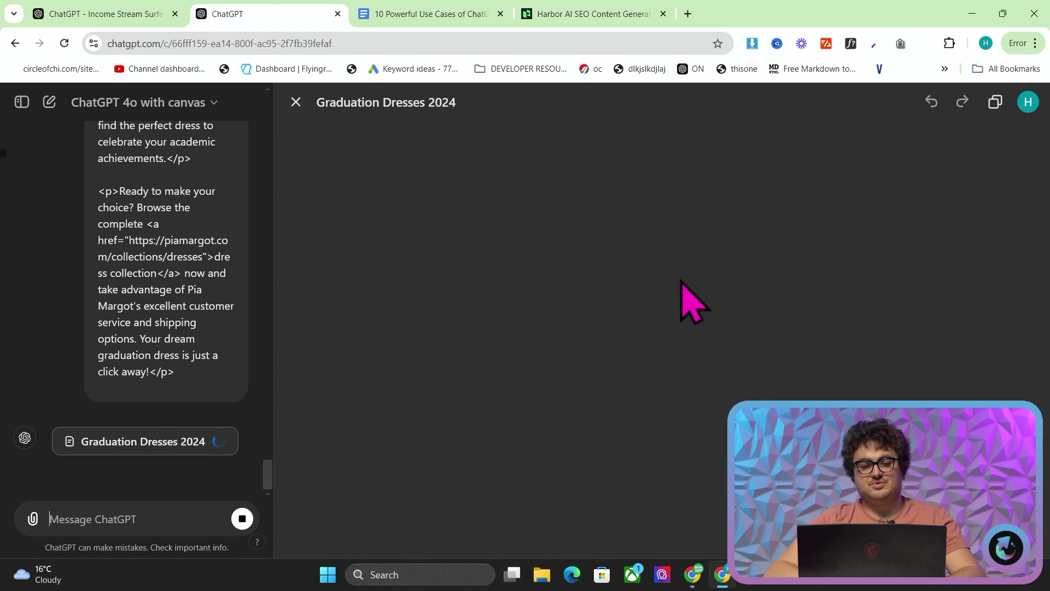
left_click(242, 519)
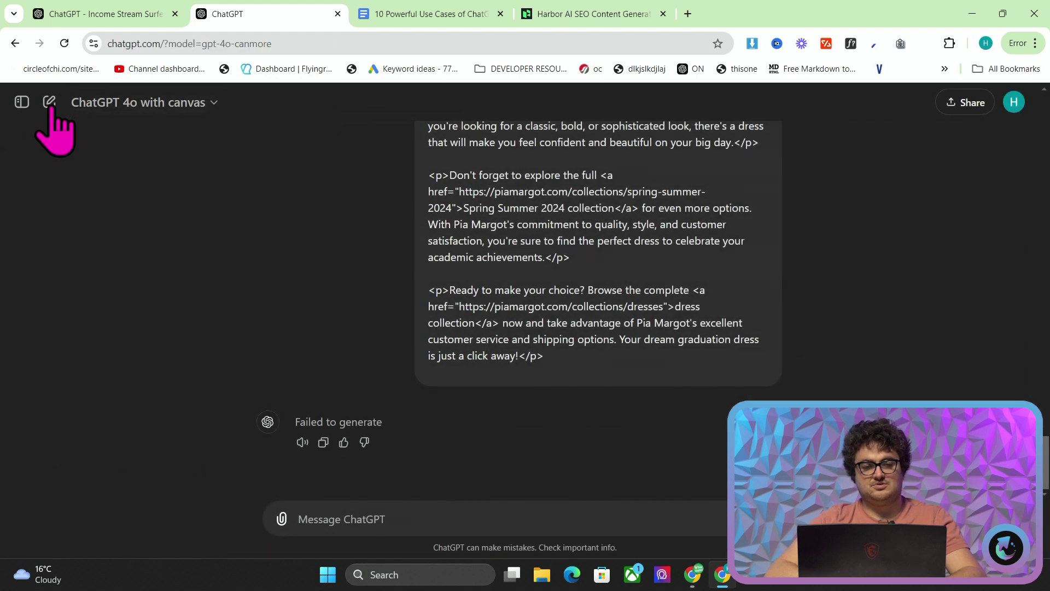
left_click(49, 102)
- In a new ChatGPT tab, choose GPT-4o with canvas and send "embed this article into a canvas" followed by the copied HTML article
key("ctrl+t")
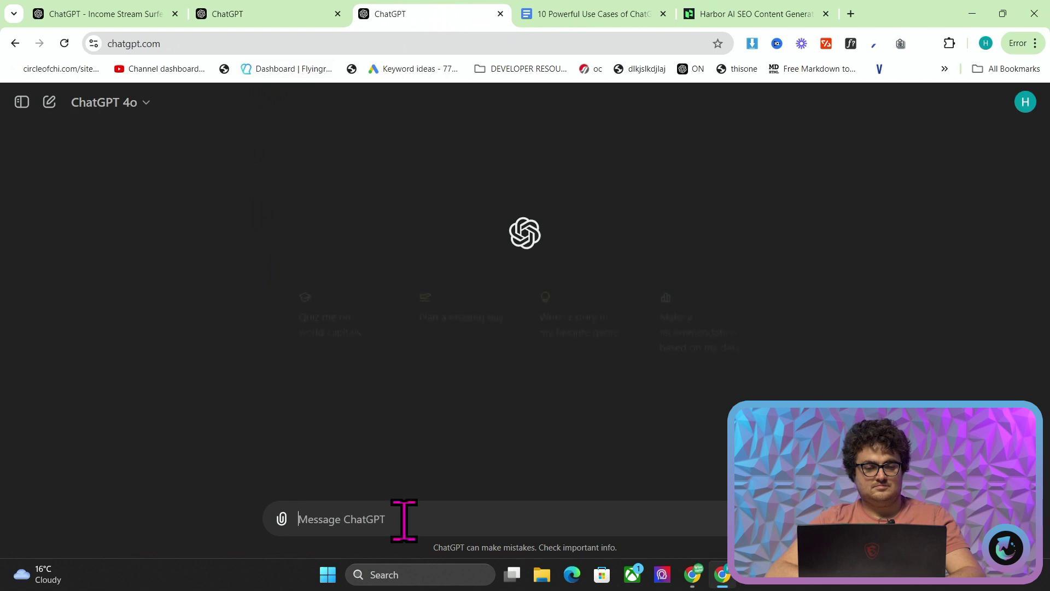
type("e")
left_click(110, 103)
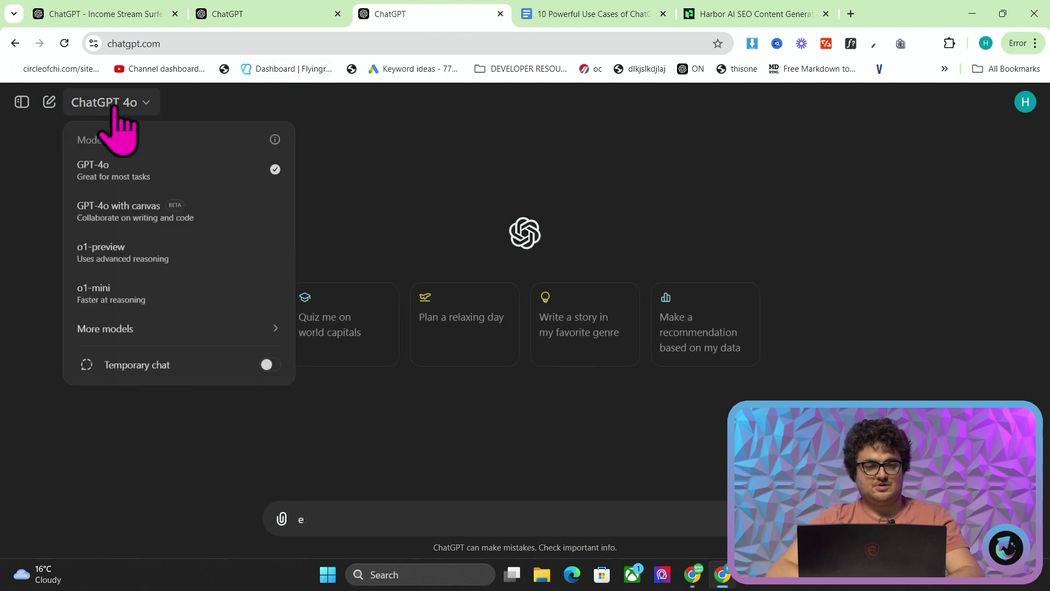
left_click(153, 214)
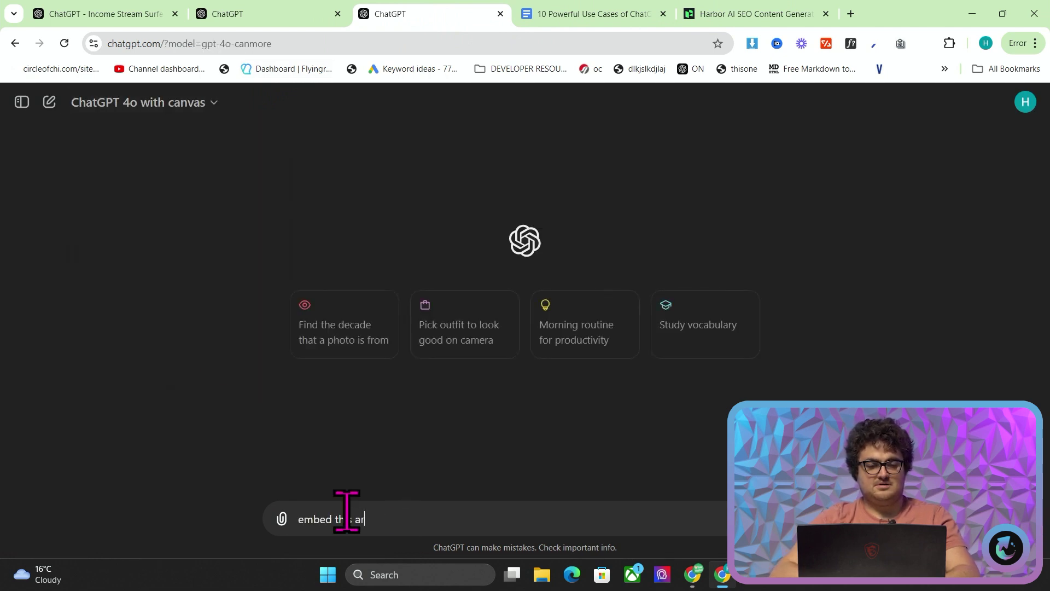
key("ctrl+v")
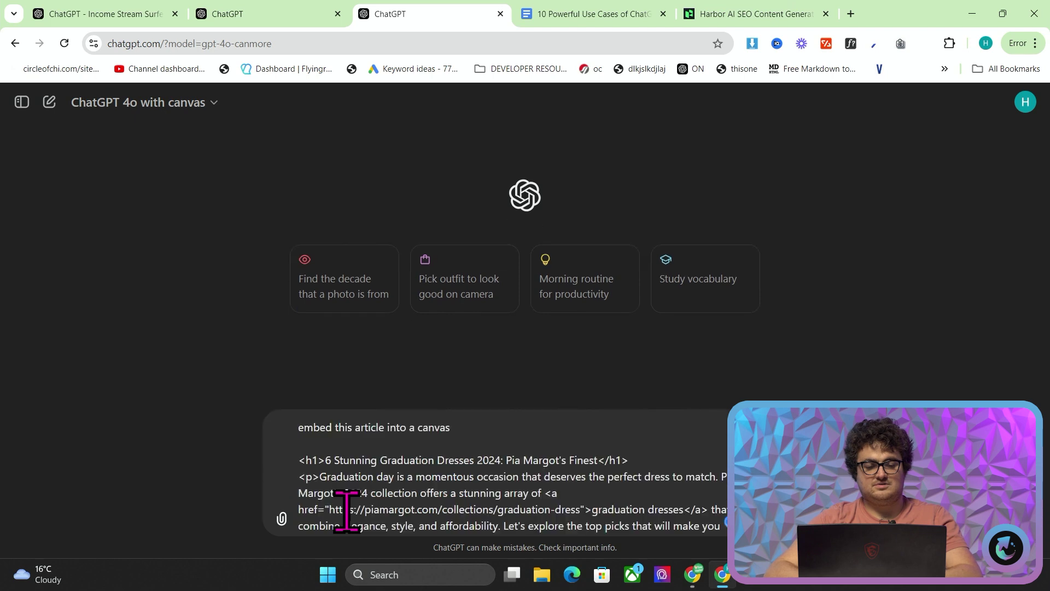
key("Return")
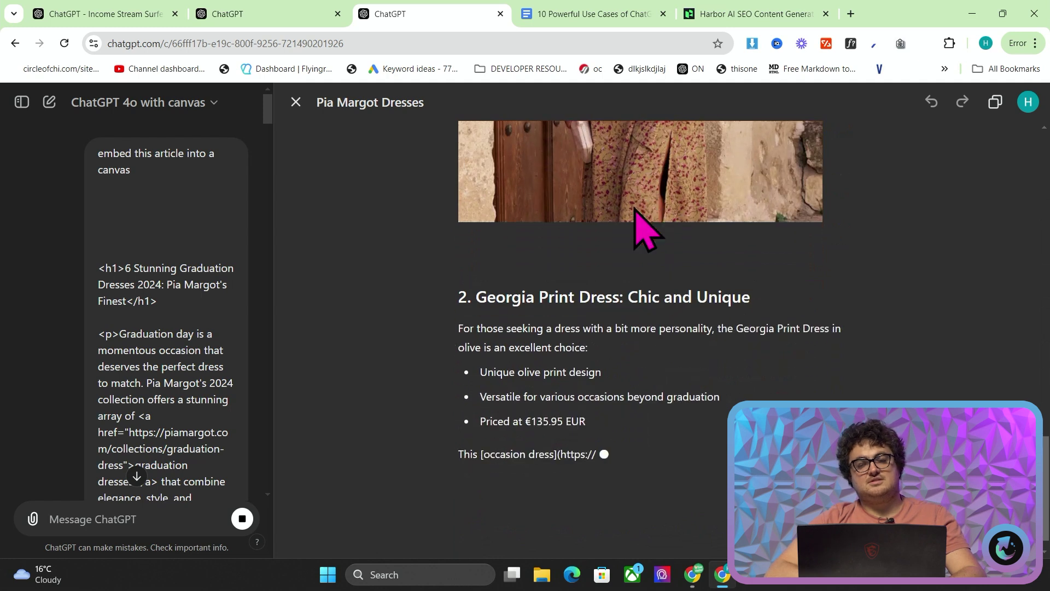
- Switch to the W3Schools preview and capture a screen snip of the article's Key Features box
key("alt+Tab")
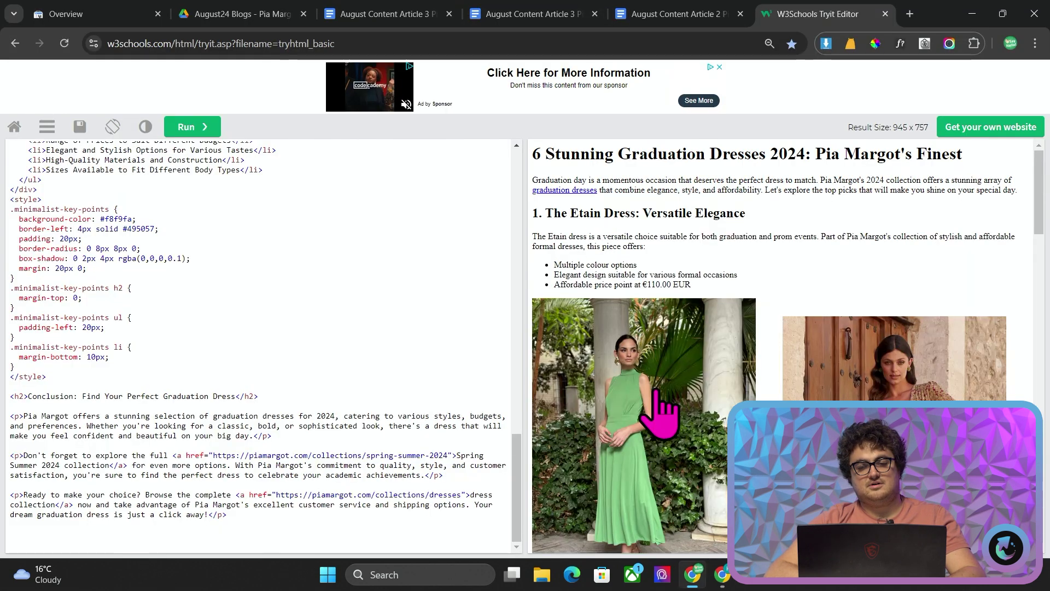
key("alt+Tab")
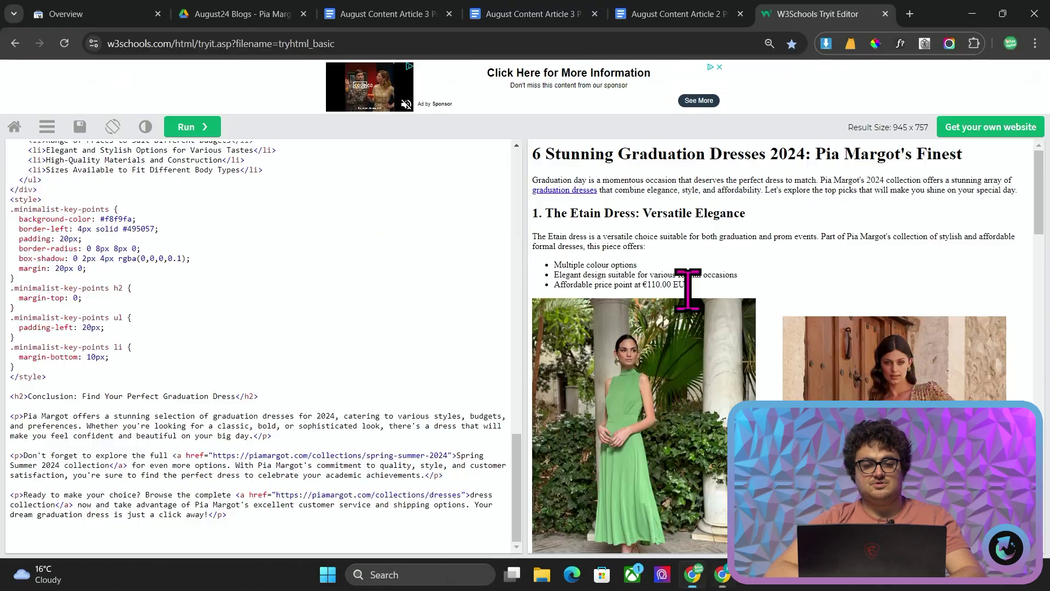
scroll(831, 312, "down", 5)
scroll(832, 312, "down", 20)
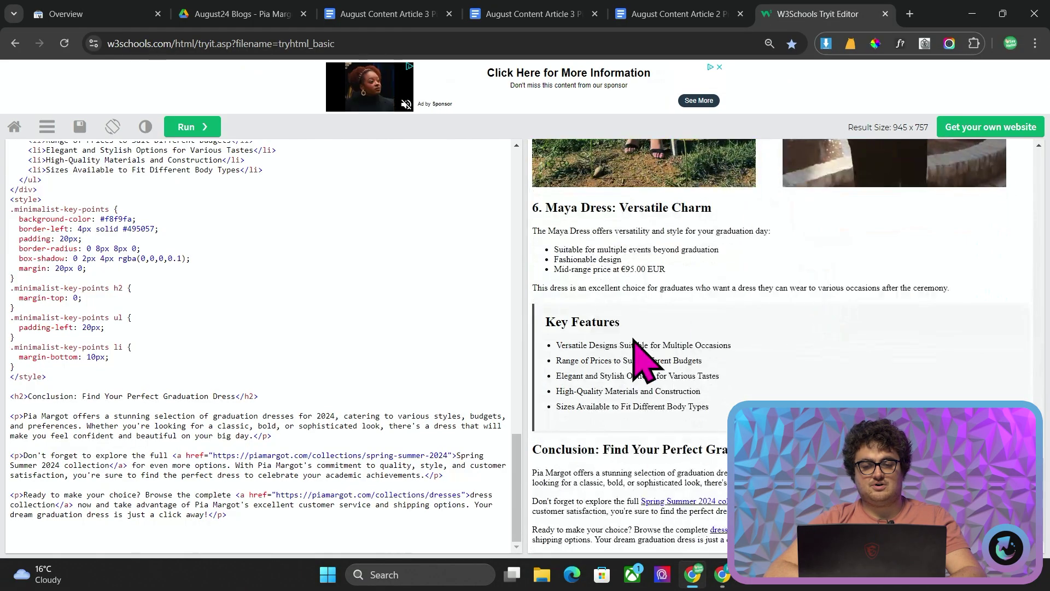
key("super+shift+s")
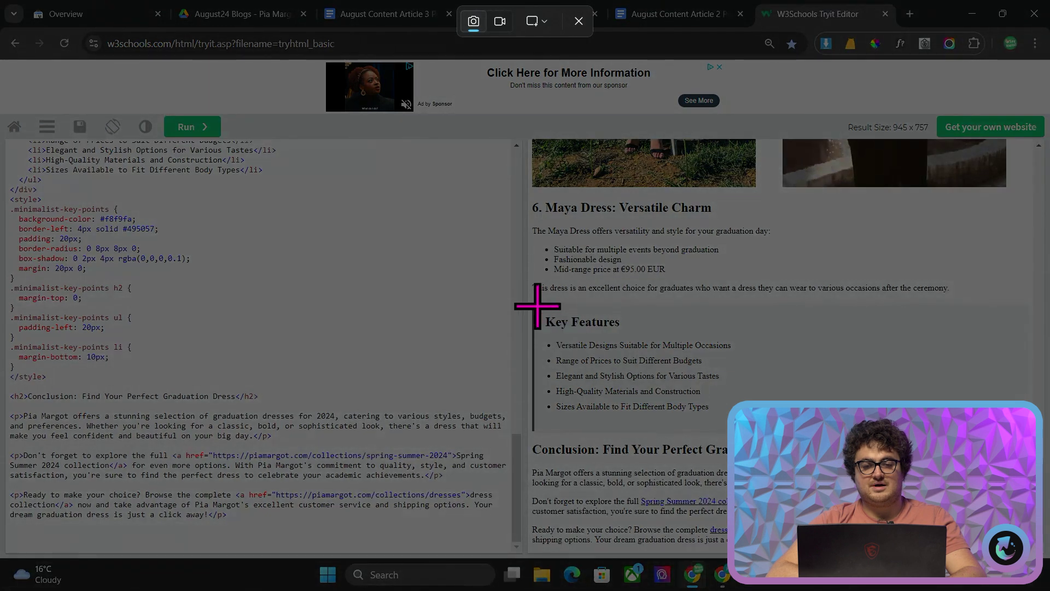
left_click_drag(531, 299, 1046, 449)
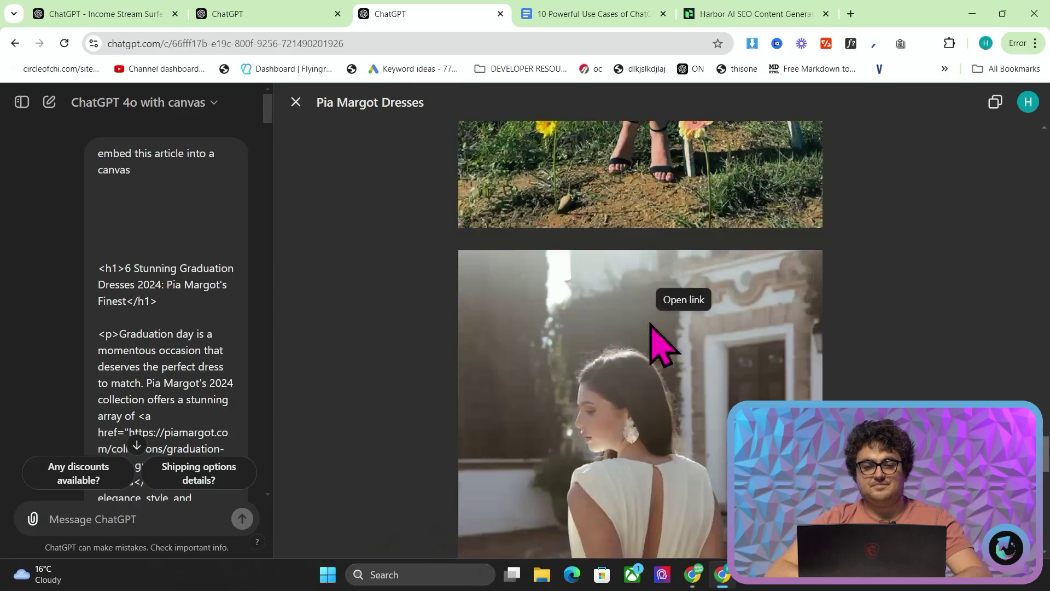
scroll(652, 325, "up", 15)
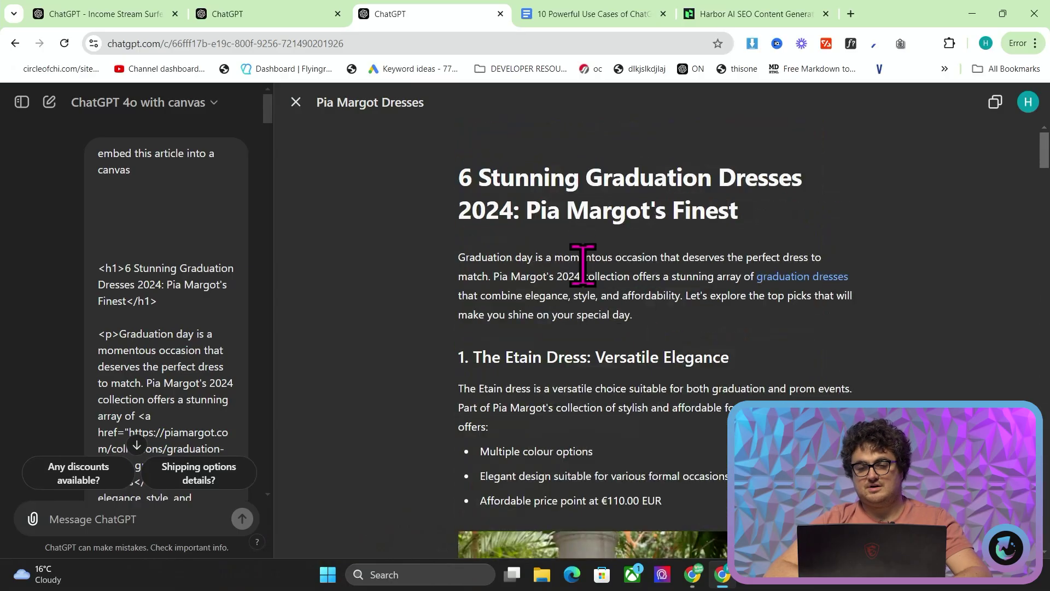
left_click(520, 13)
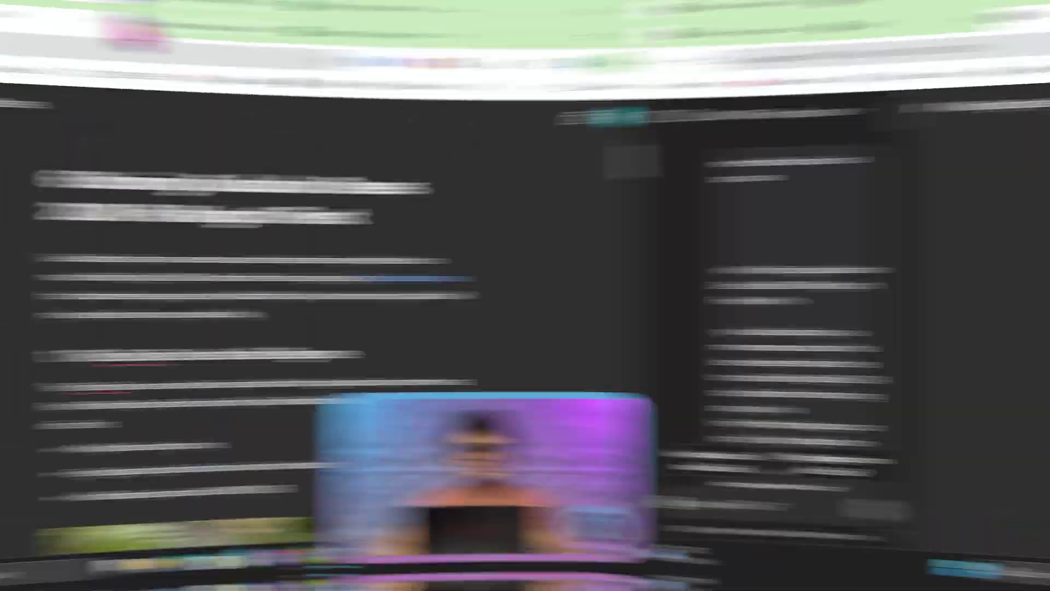
left_click(628, 296)
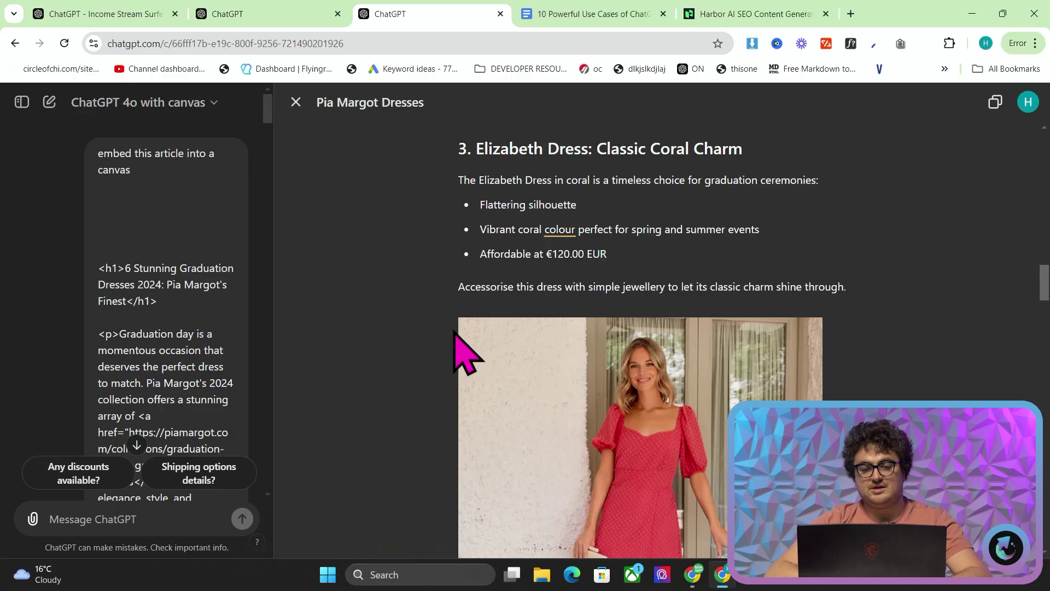
scroll(455, 333, "up", 1)
left_click_drag(460, 321, 819, 327)
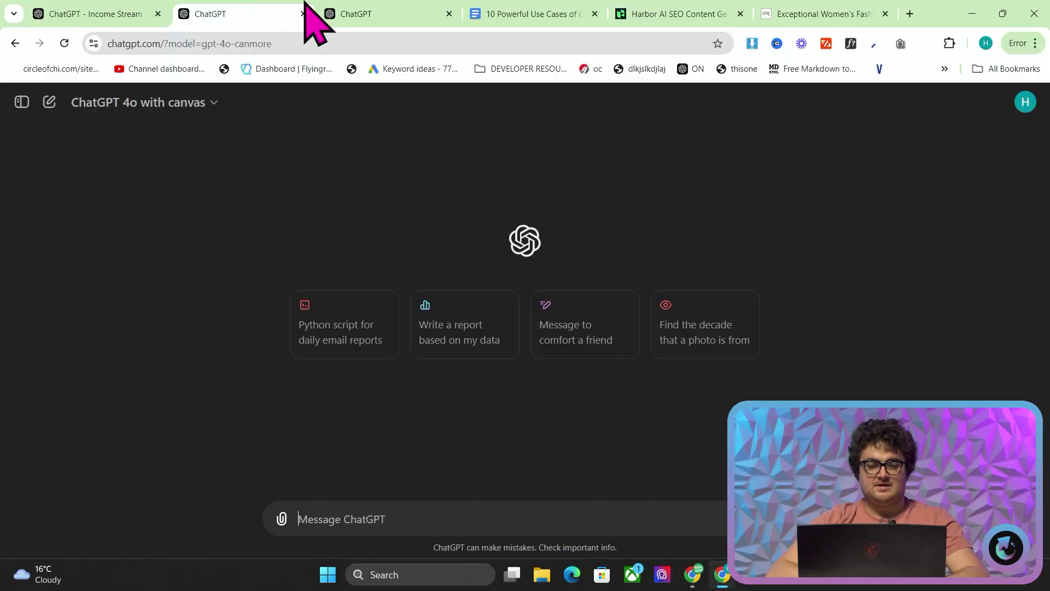
left_click(328, 14)
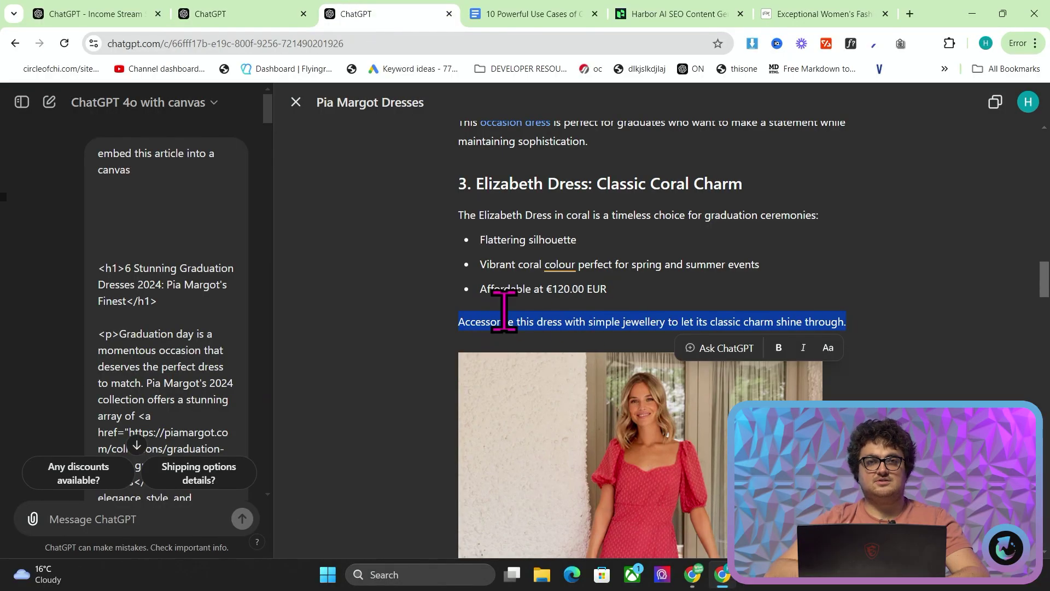
left_click(719, 349)
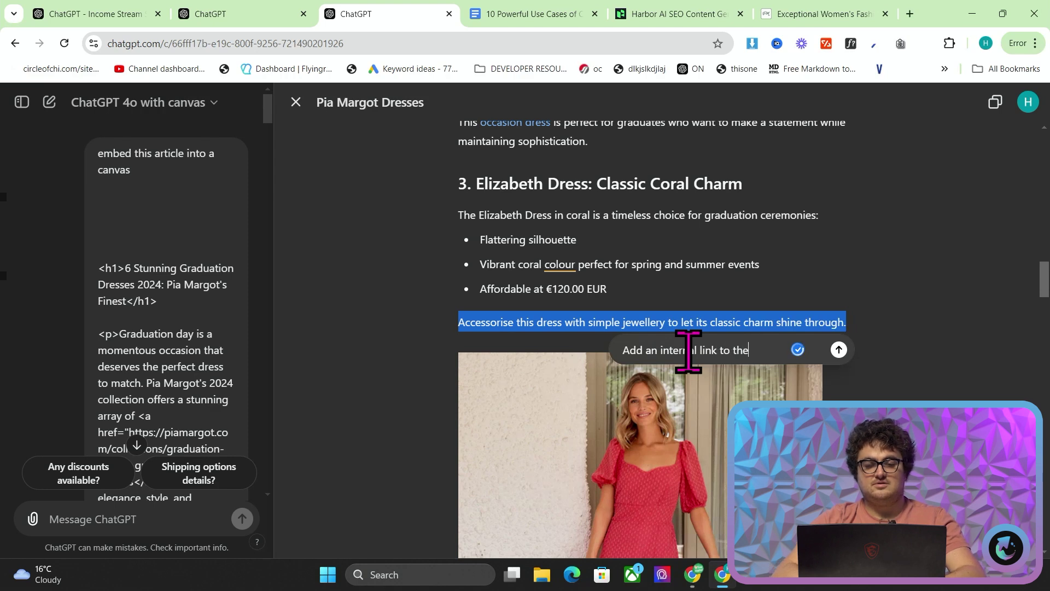
type("Add an internal link to the homepage here https://piamargot.com/")
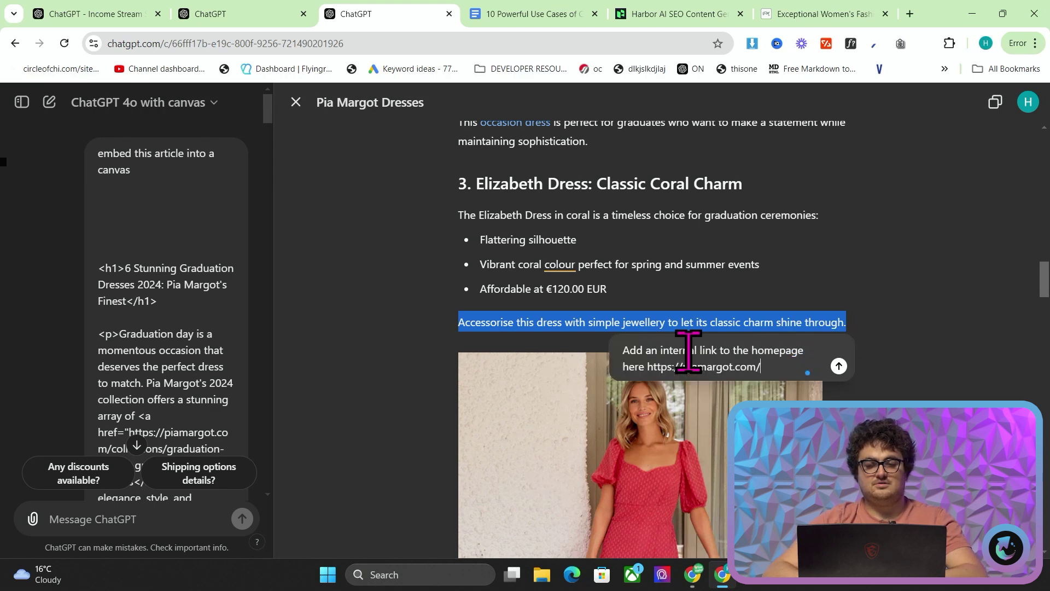
type(" with the anchor text beautifully designed Sp")
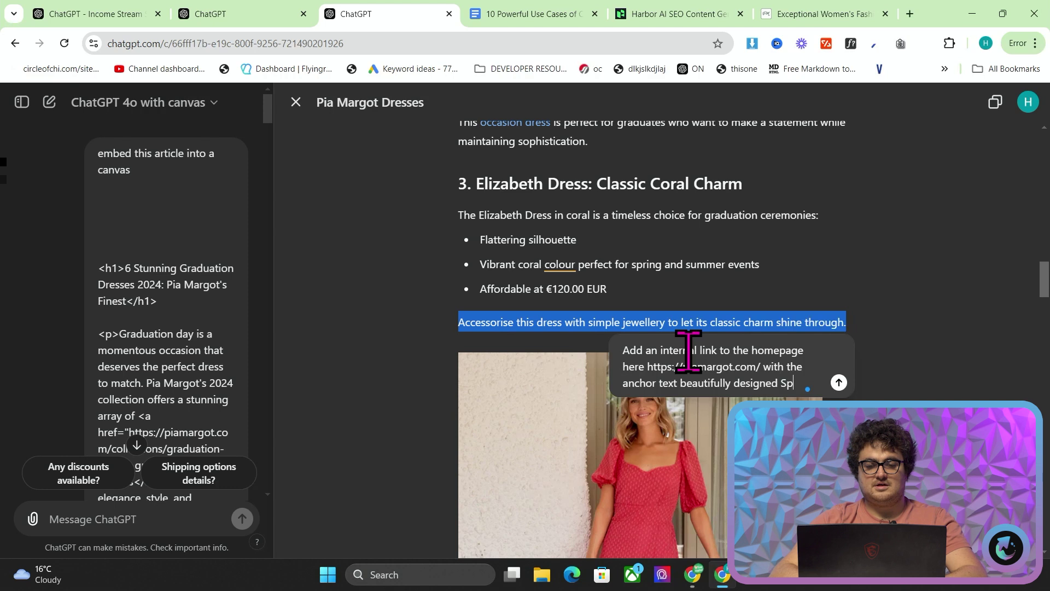
type("clothing")
key("Return")
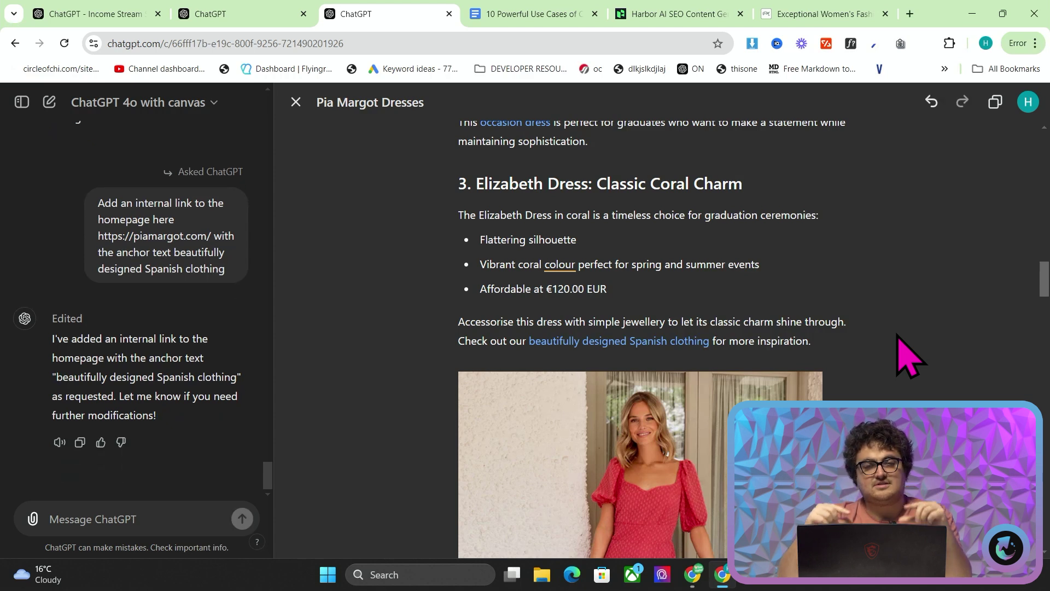
scroll(908, 356, "down", 10)
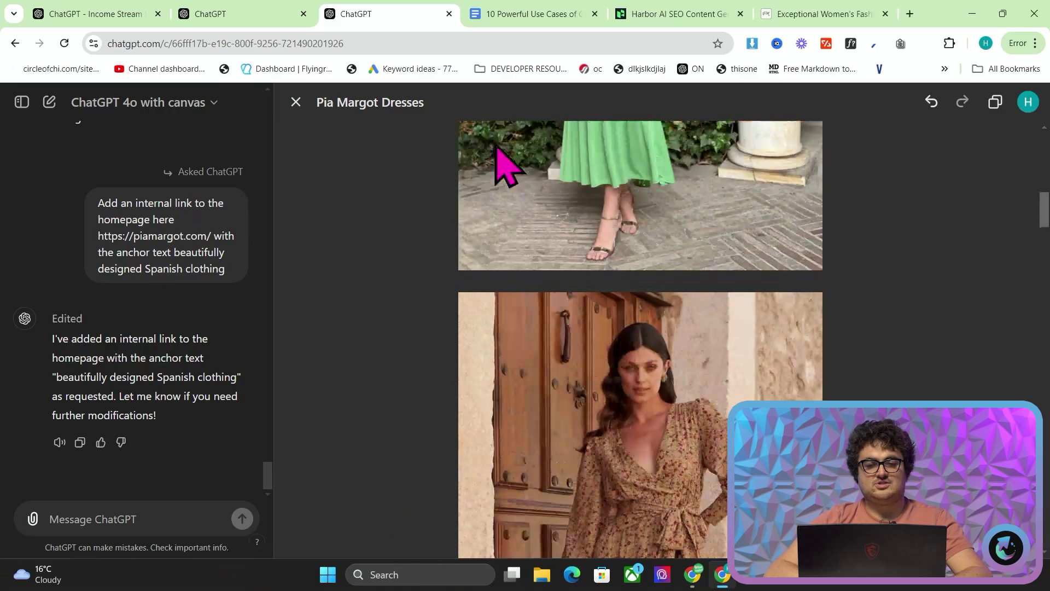
scroll(506, 164, "up", 13)
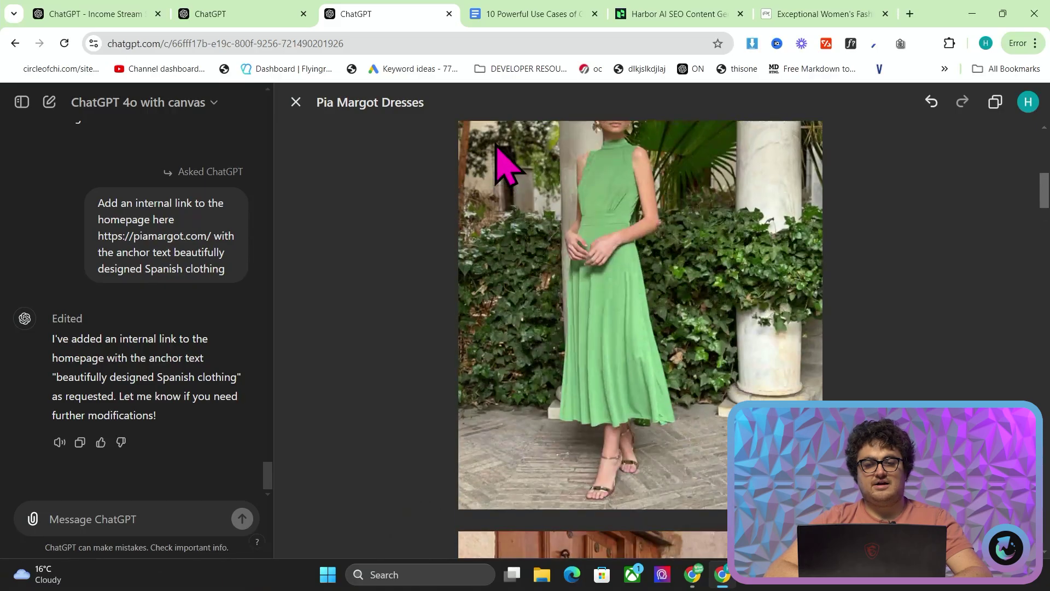
scroll(506, 167, "down", 7)
scroll(506, 164, "down", 15)
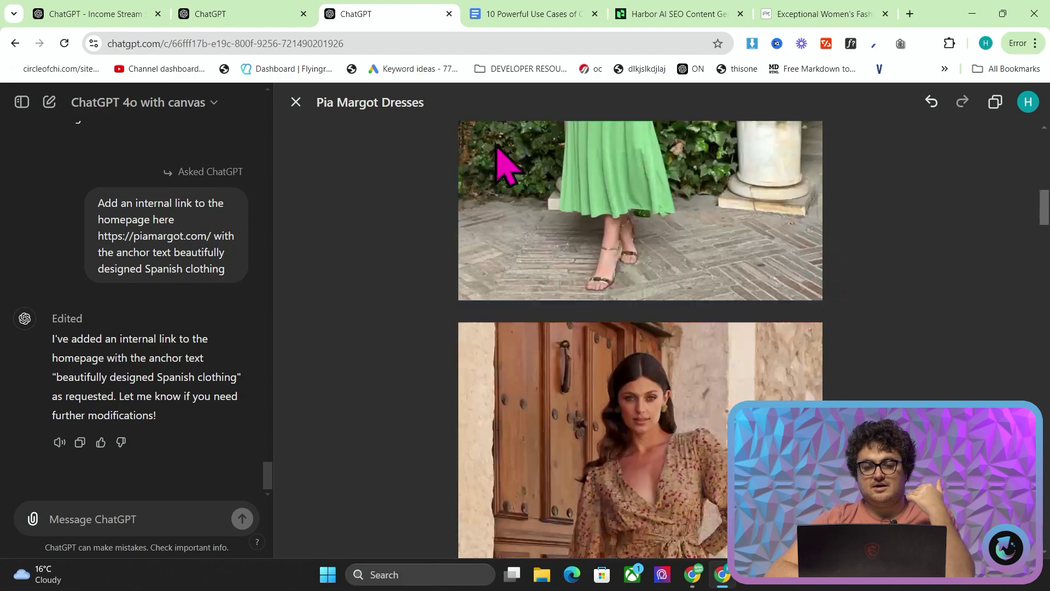
- Look through the dress sections of the canvas article and highlight the whole "6. Maya Dress: Versatile Charm" section
scroll(563, 263, "down", 10)
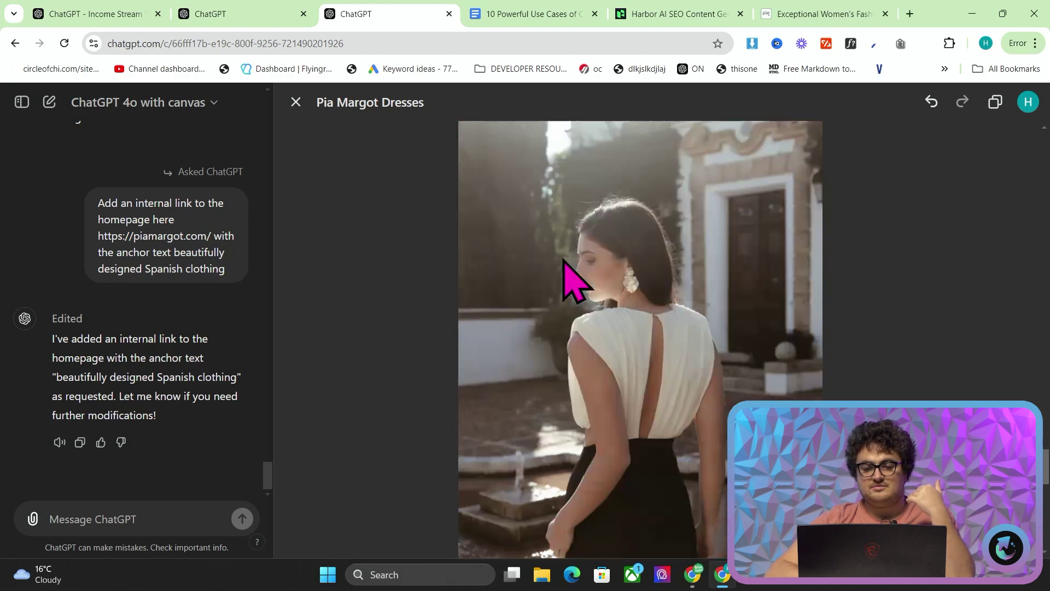
scroll(656, 344, "up", 2)
scroll(656, 344, "down", 9)
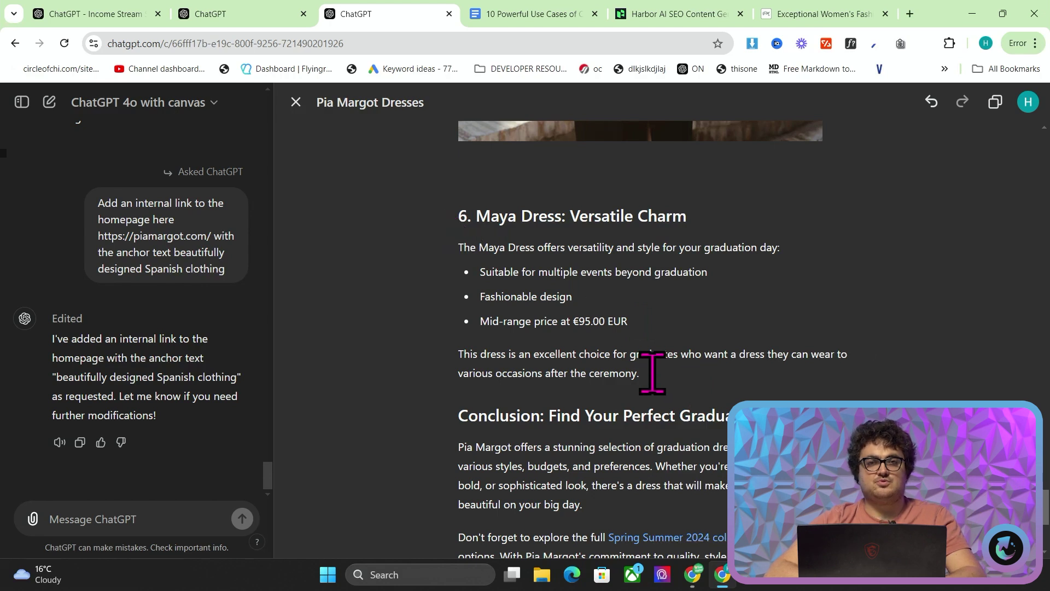
scroll(650, 381, "up", 5)
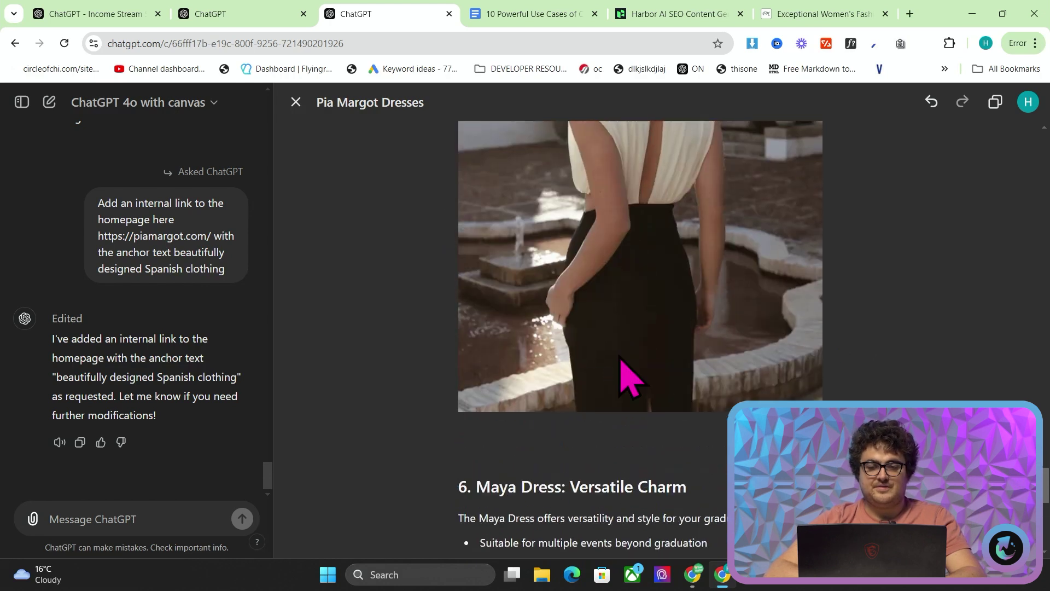
scroll(654, 372, "up", 1)
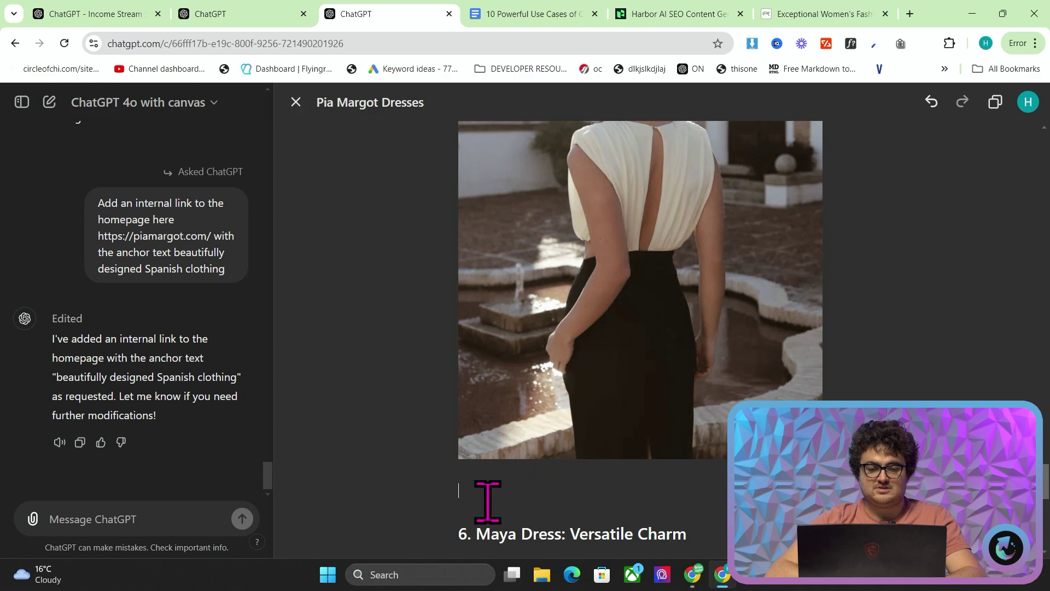
scroll(487, 500, "down", 10)
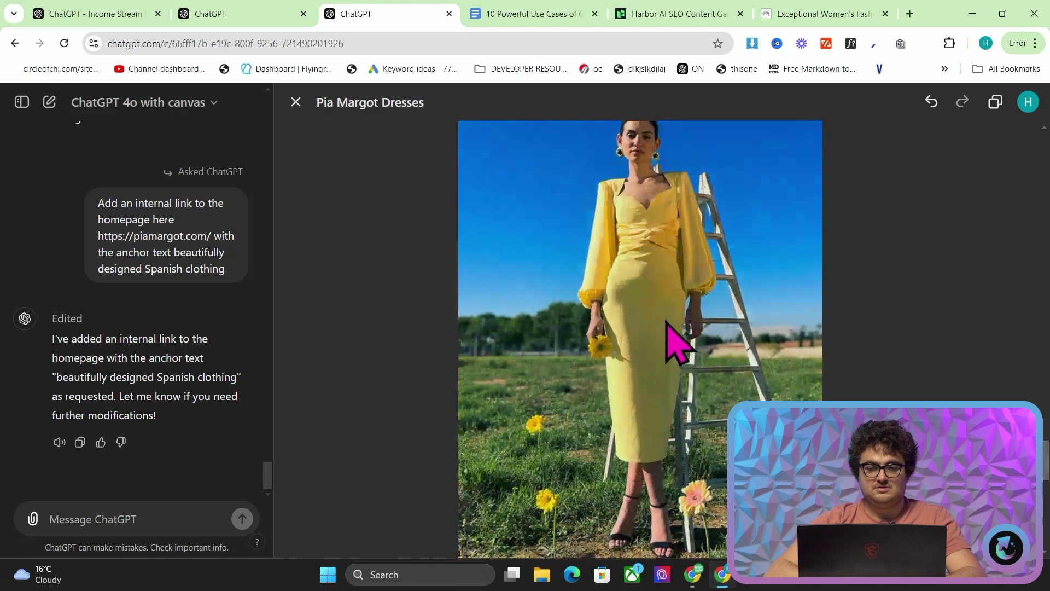
left_click_drag(668, 435, 447, 276)
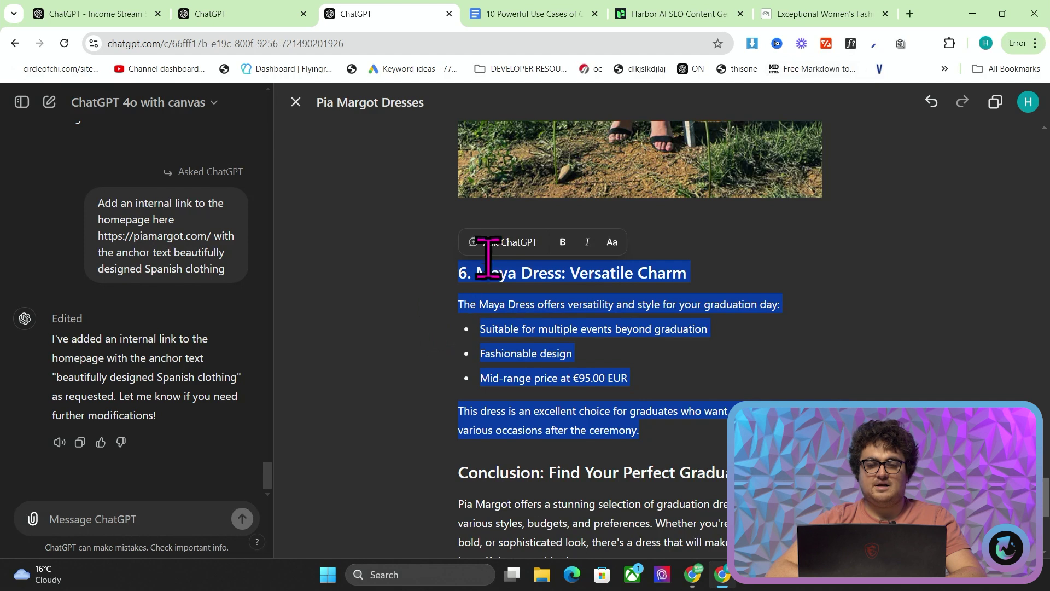
- Switch to the Pia Margot website and open the Dora Lemon Dress product page from the Dresses collection
left_click(820, 17)
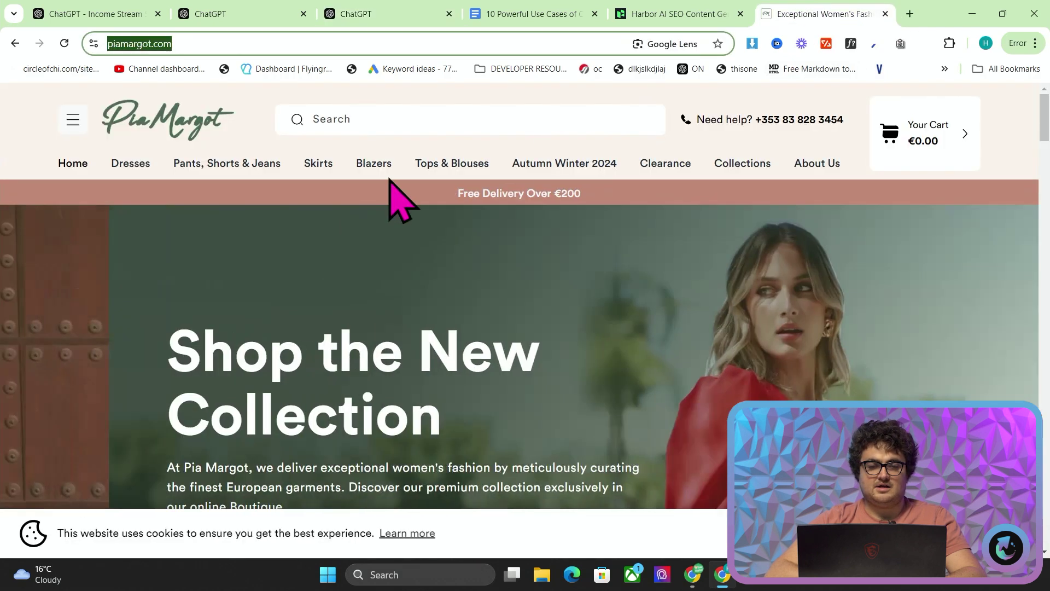
left_click(115, 168)
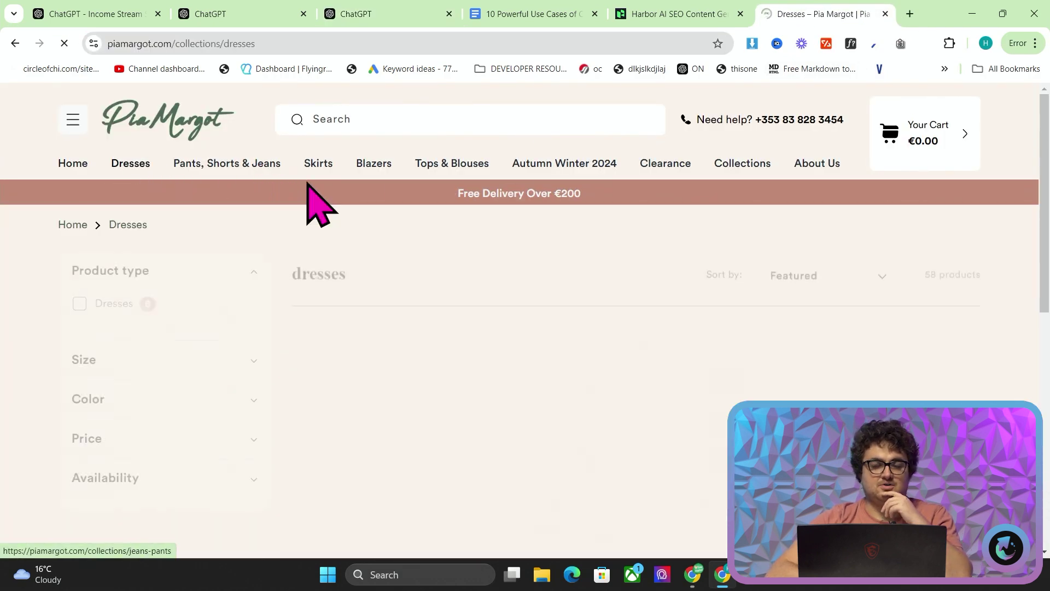
scroll(534, 358, "down", 6)
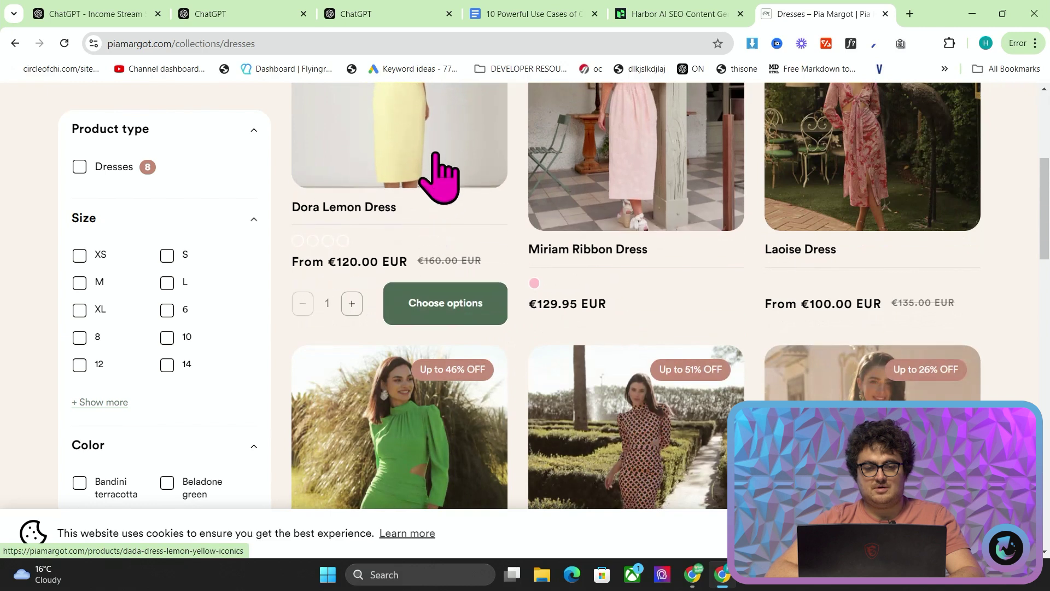
scroll(438, 164, "down", 3)
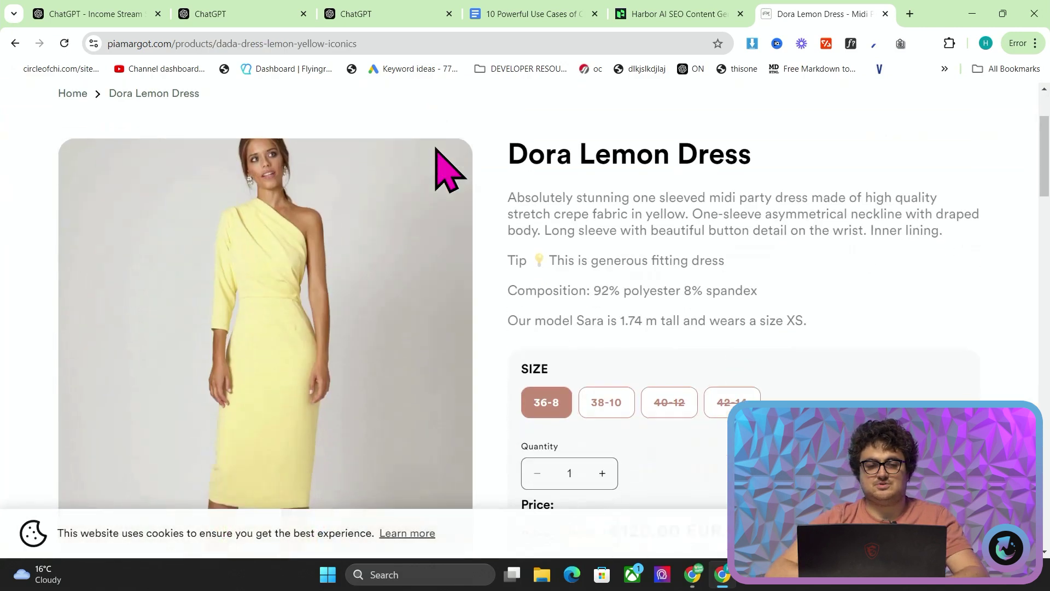
- Open the Dora Lemon Dress product image in its own tab and copy the image's URL
right_click(258, 221)
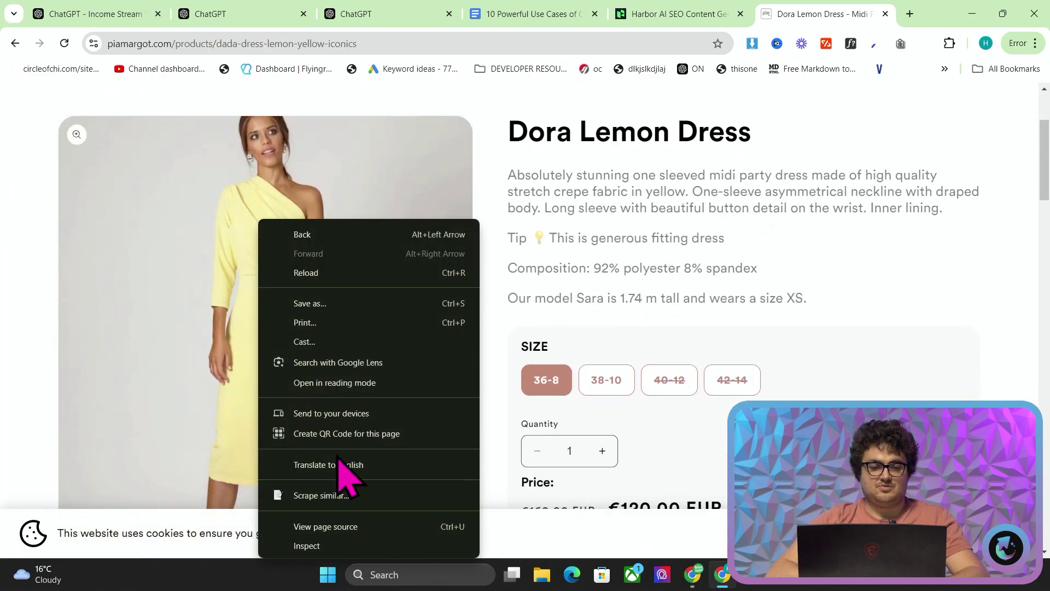
left_click(204, 359)
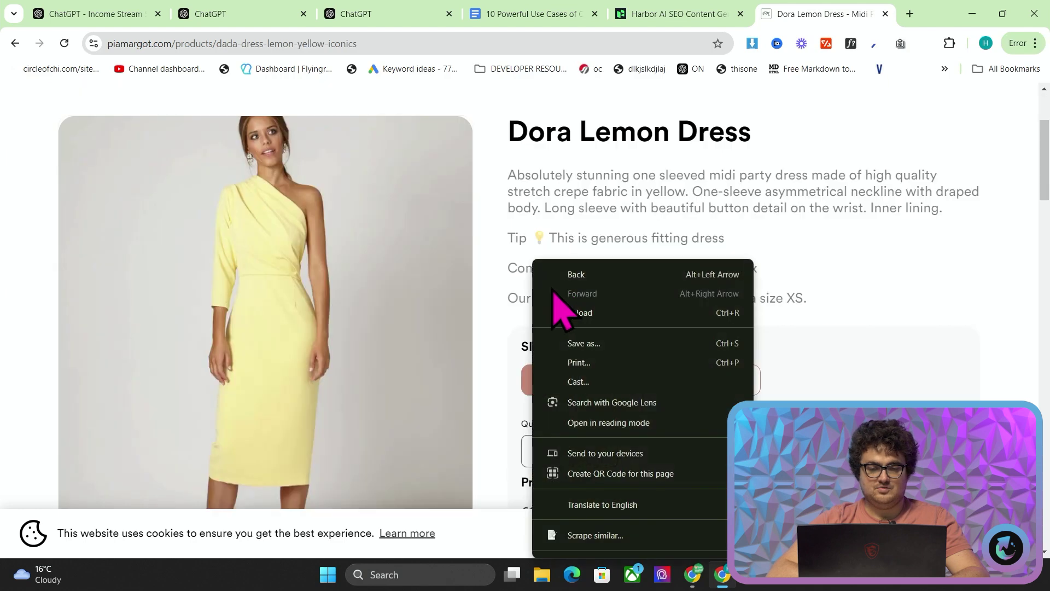
left_click(342, 234)
left_click_drag(342, 235, 914, 11)
left_click(496, 44)
key("ctrl+c")
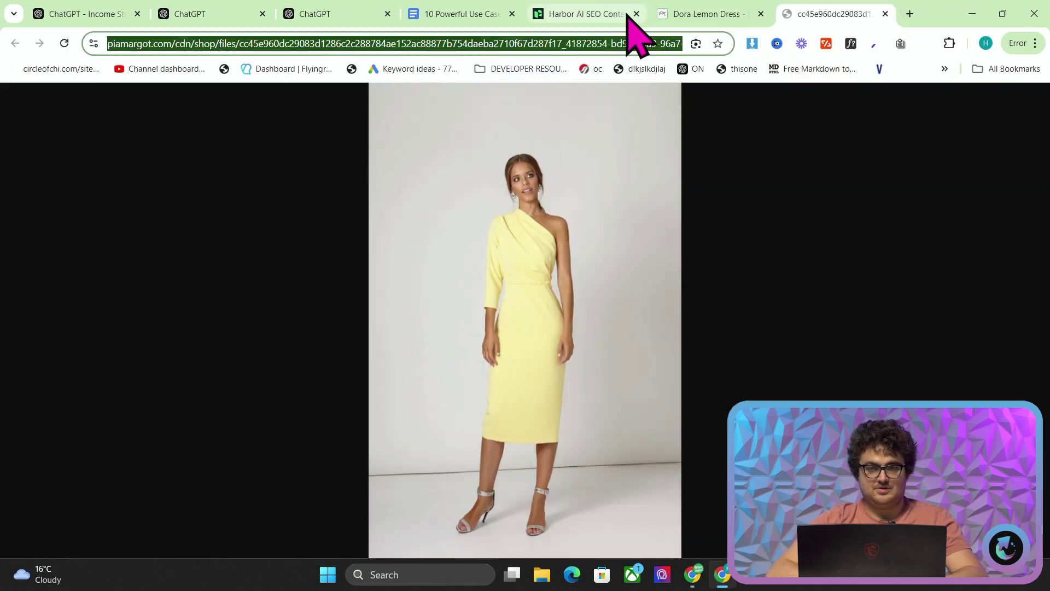
- Try drafting an inline ChatGPT request on the Maya Dress section to replace that dress, with the copied image URL pasted in
left_click(356, 11)
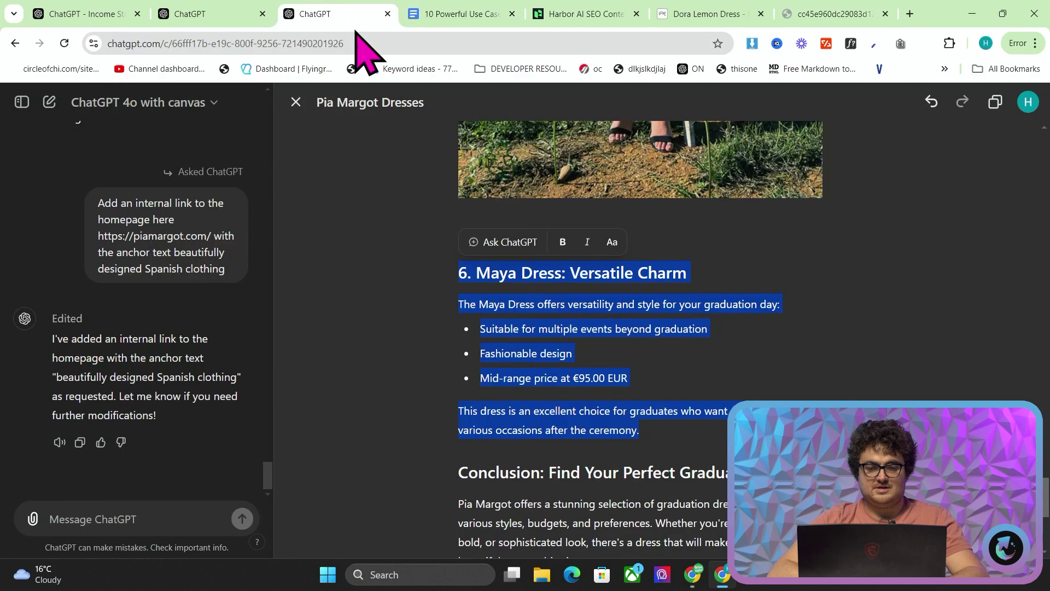
left_click(524, 262)
left_click_drag(660, 425, 462, 276)
left_click(514, 241)
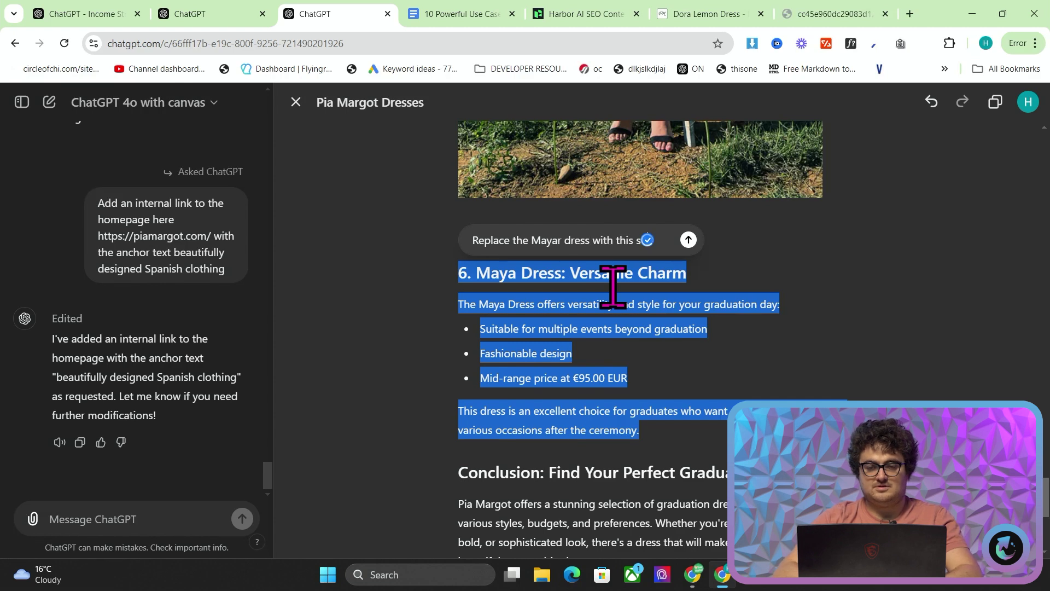
key("ctrl+v")
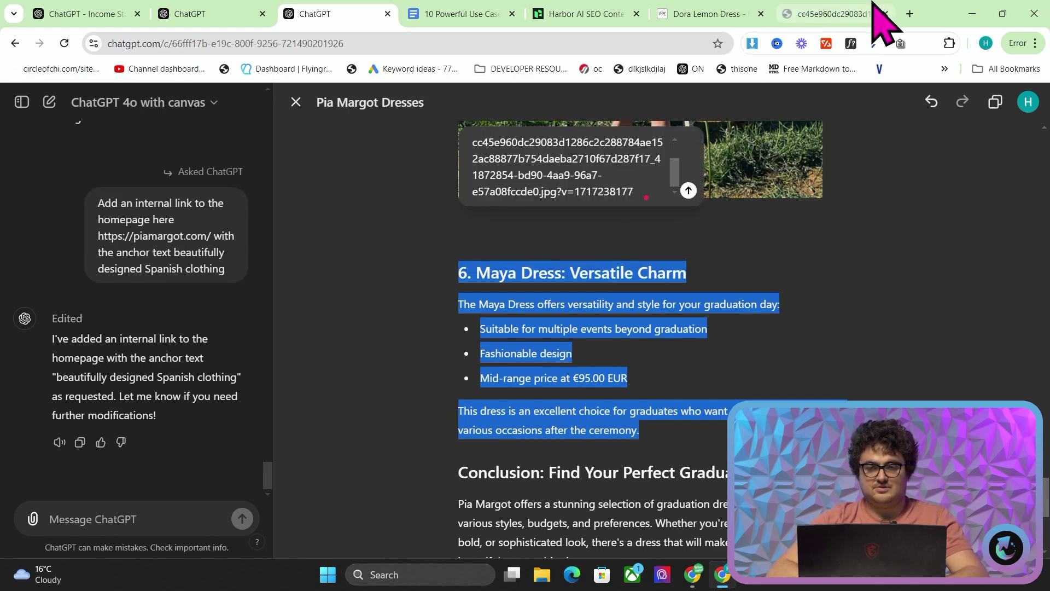
left_click(835, 14)
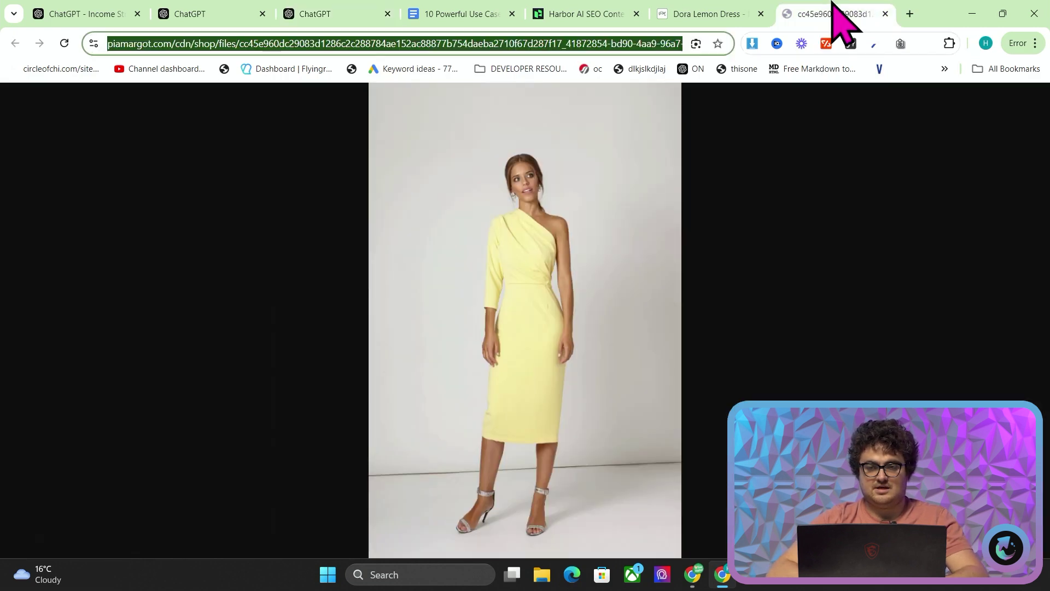
left_click(348, 8)
- Switch to Notepad and start a prompt reading "please replace the mayar dress with this dress"
left_click(822, 12)
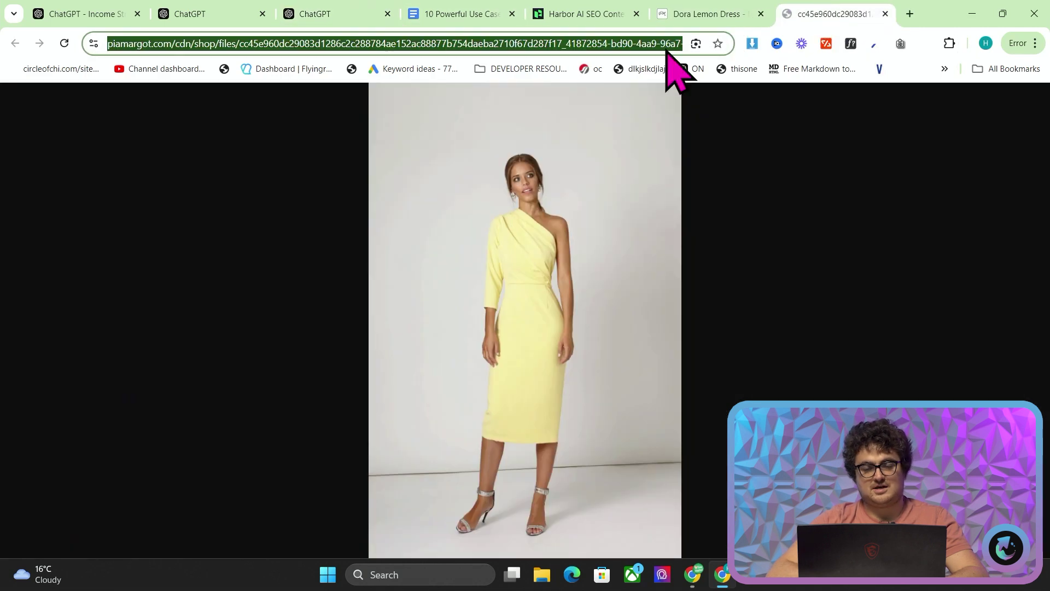
key("super")
key("super")
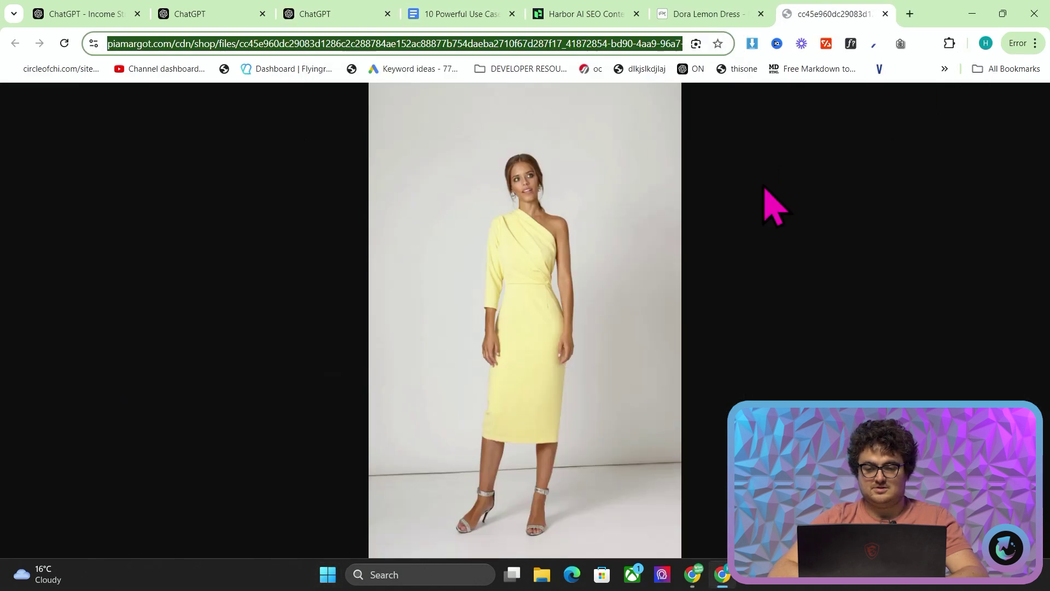
key("super")
type("note")
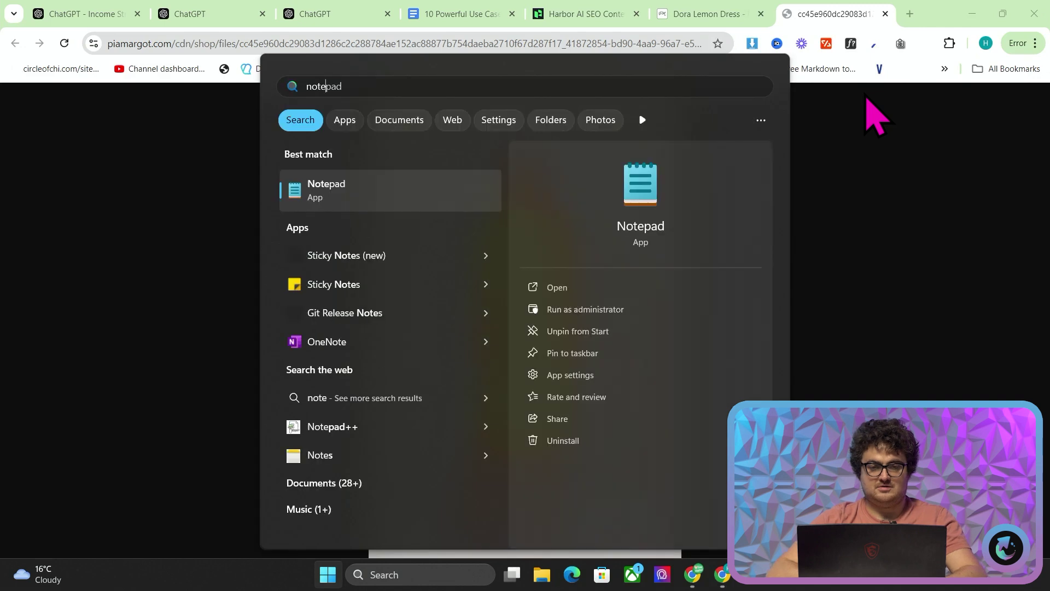
left_click(328, 196)
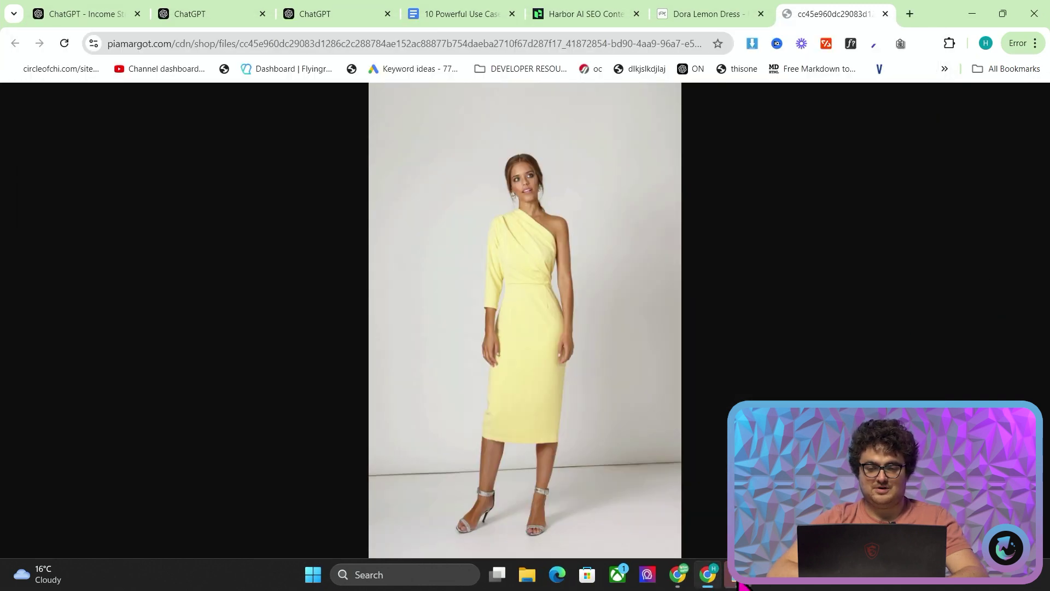
left_click(741, 581)
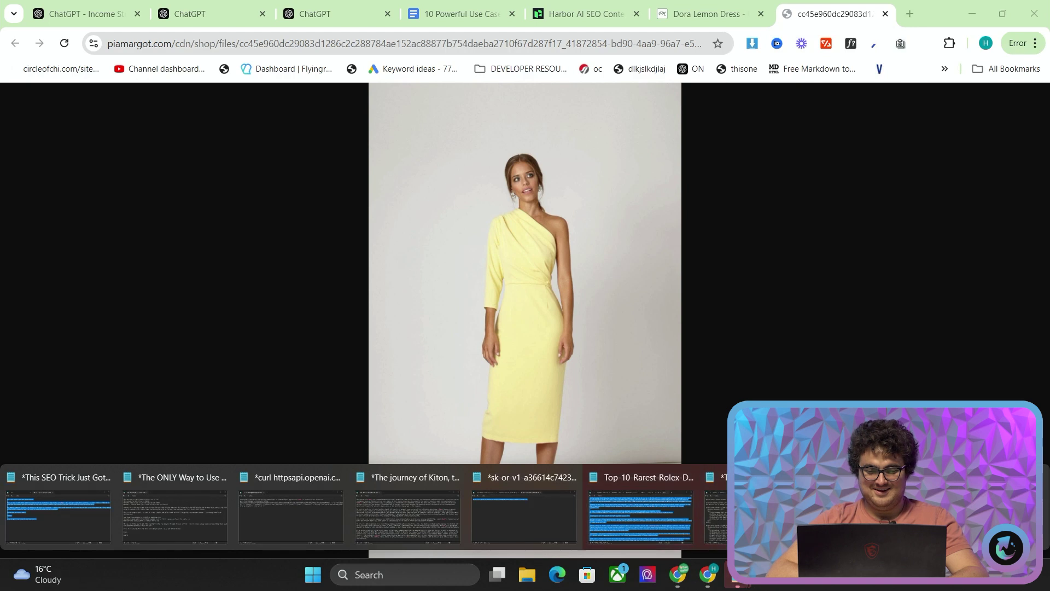
left_click(525, 514)
left_click(580, 91)
left_click(836, 317)
key("alt+Tab")
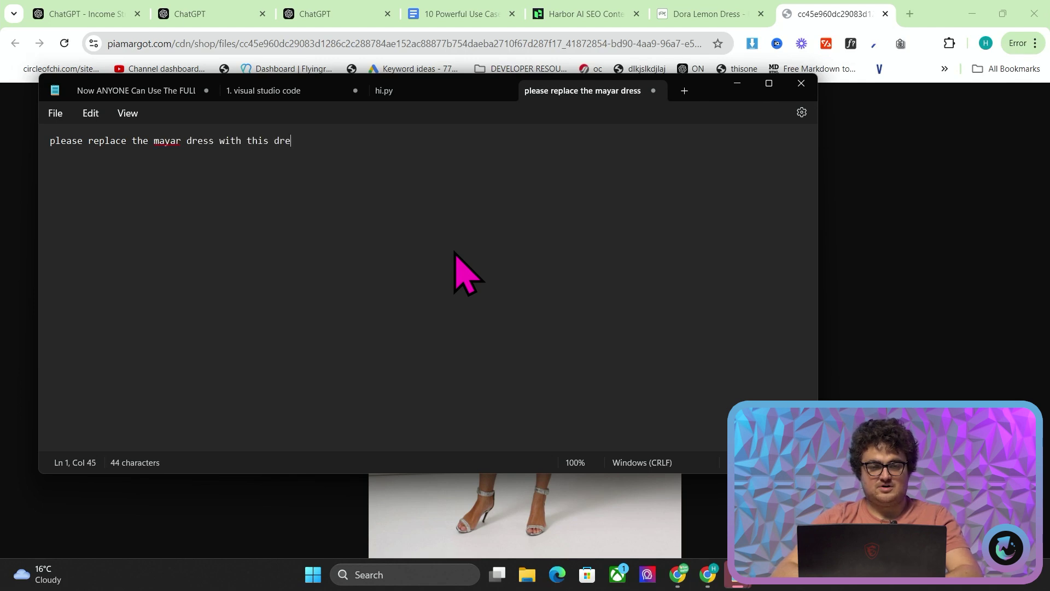
- Copy the Dora Lemon Dress product page's URL from the browser into the Notepad prompt
key("alt+Tab")
left_click(689, 7)
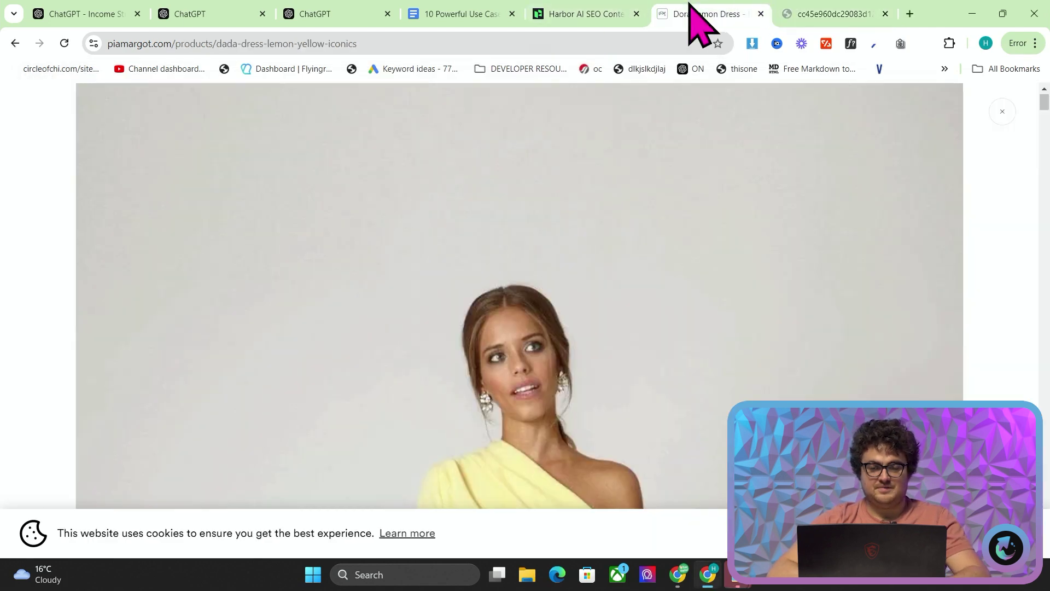
left_click(534, 39)
key("alt+Tab")
key("alt+Tab")
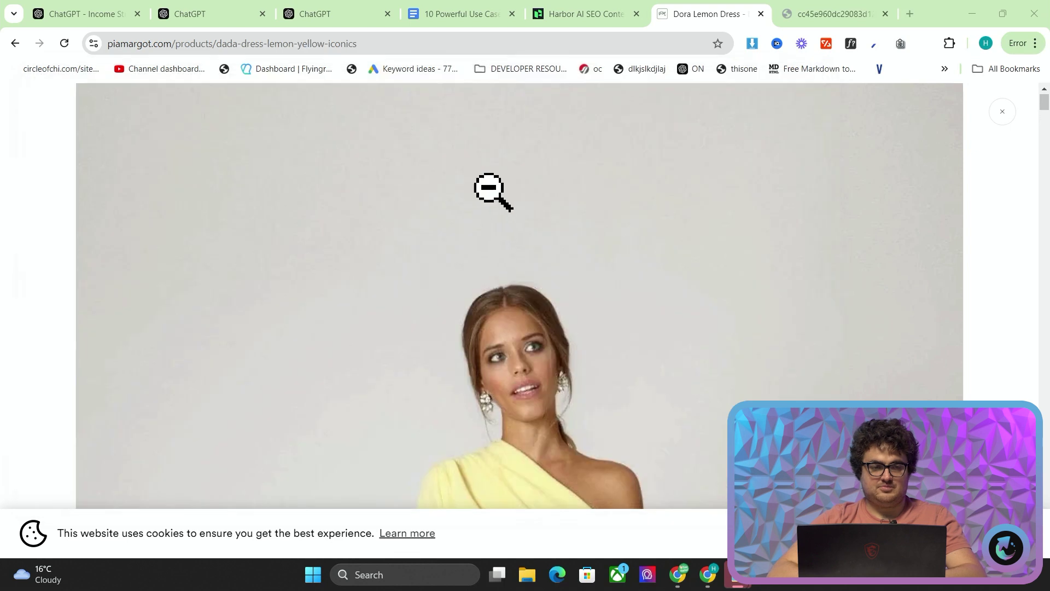
- Close the enlarged product image and copy the Dora Lemon Dress text from the product description through the "About Paula Pia" heading
left_click(357, 295)
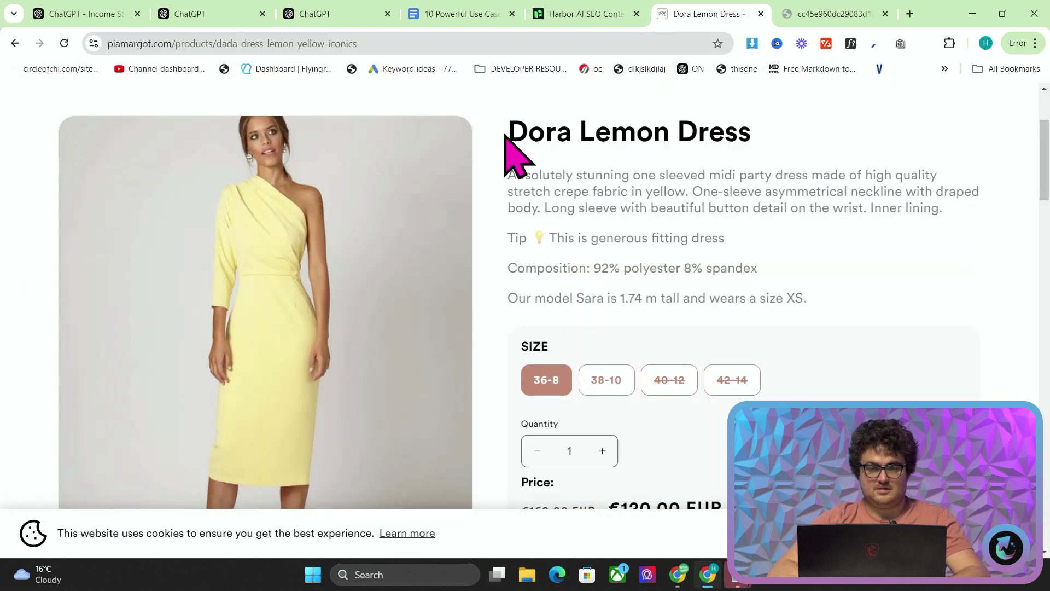
scroll(506, 139, "up", 3)
left_click(698, 428)
left_click_drag(508, 283, 820, 298)
scroll(850, 331, "down", 10)
scroll(851, 331, "up", 10)
scroll(799, 317, "down", 10)
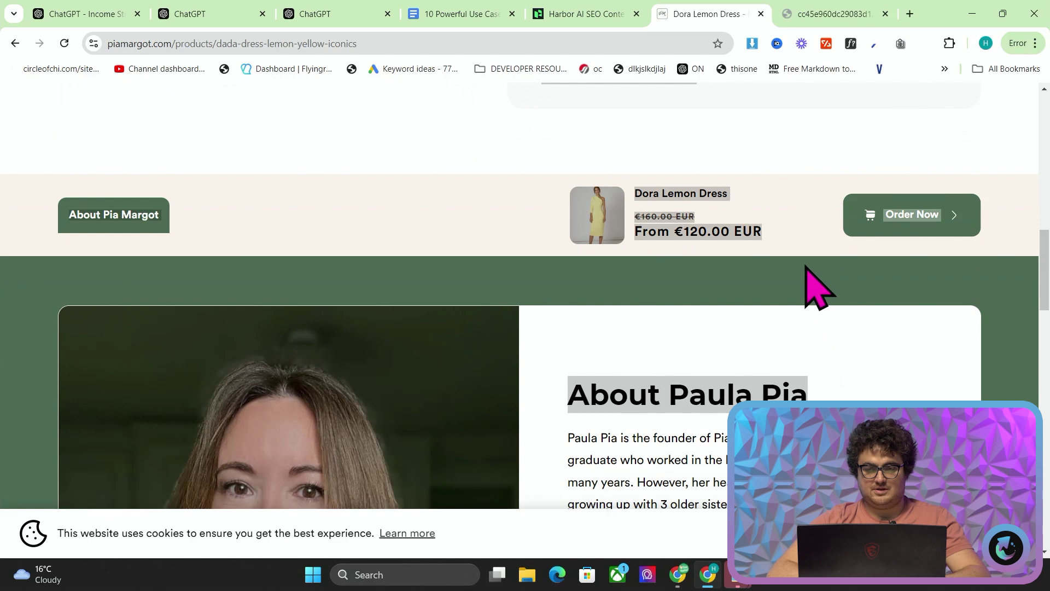
- Paste the copied product details into the Notepad prompt and select the entire prompt for copying
key("alt+Tab")
key("ctrl+v")
key("ctrl+a")
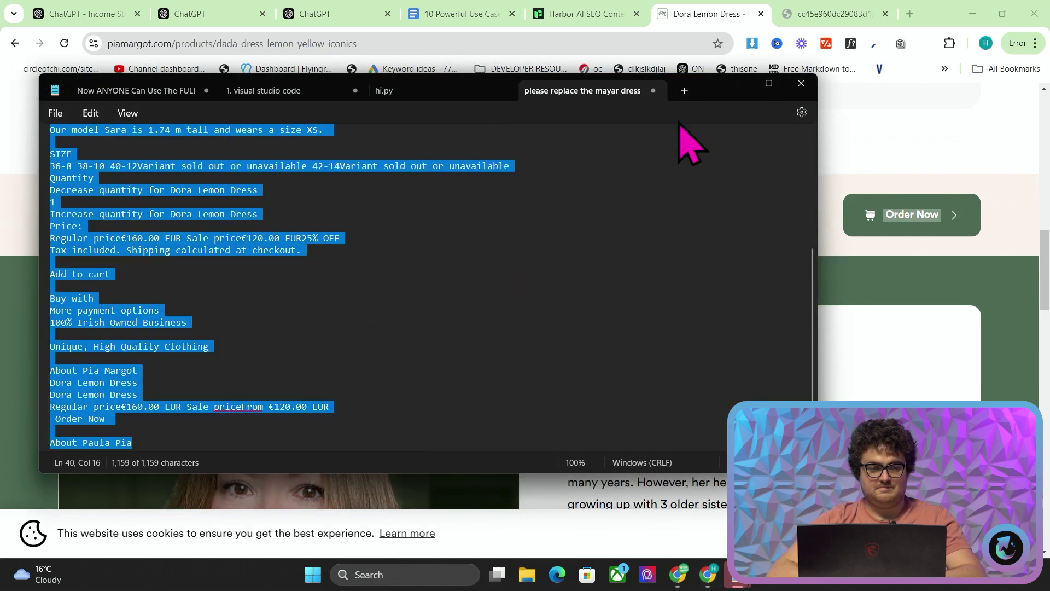
- In the ChatGPT canvas, submit the copied prompt on the full Maya Dress section to replace it with the Dora Lemon Dress, then review it
key("alt+Tab")
left_click(342, 6)
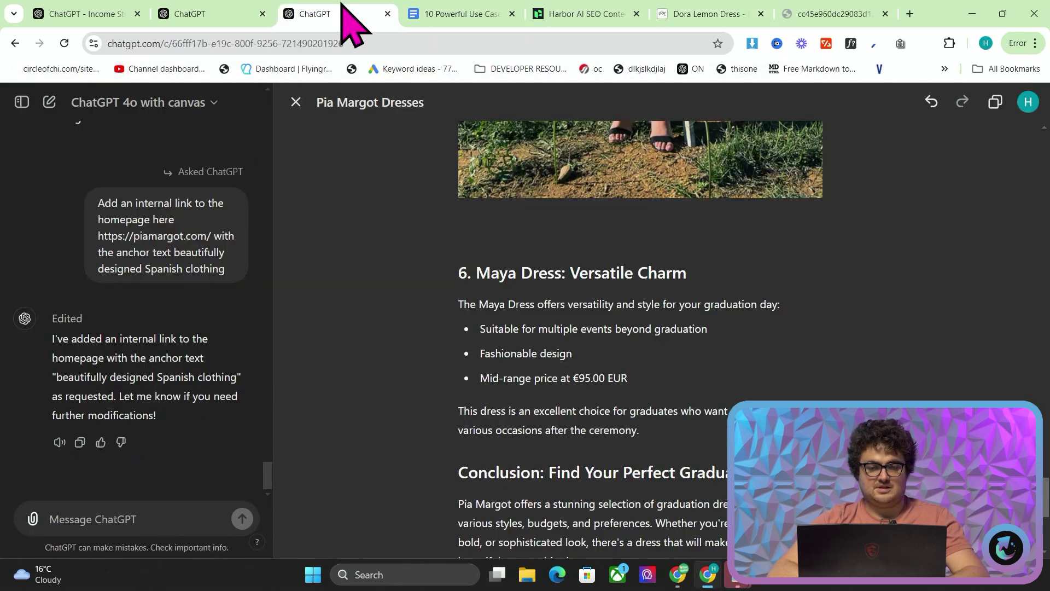
left_click_drag(675, 441, 457, 263)
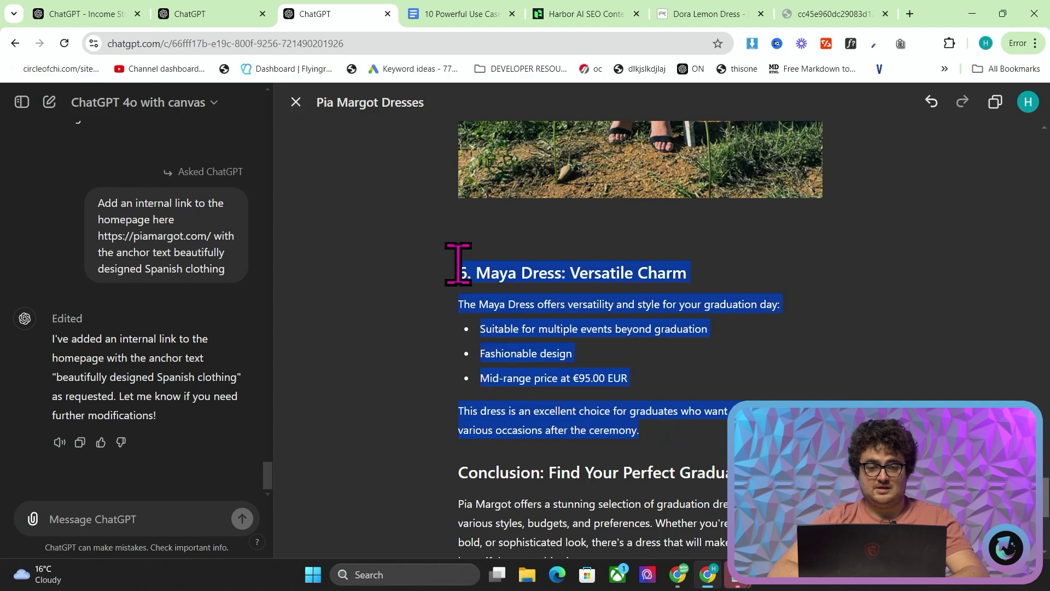
left_click(509, 241)
key("Escape")
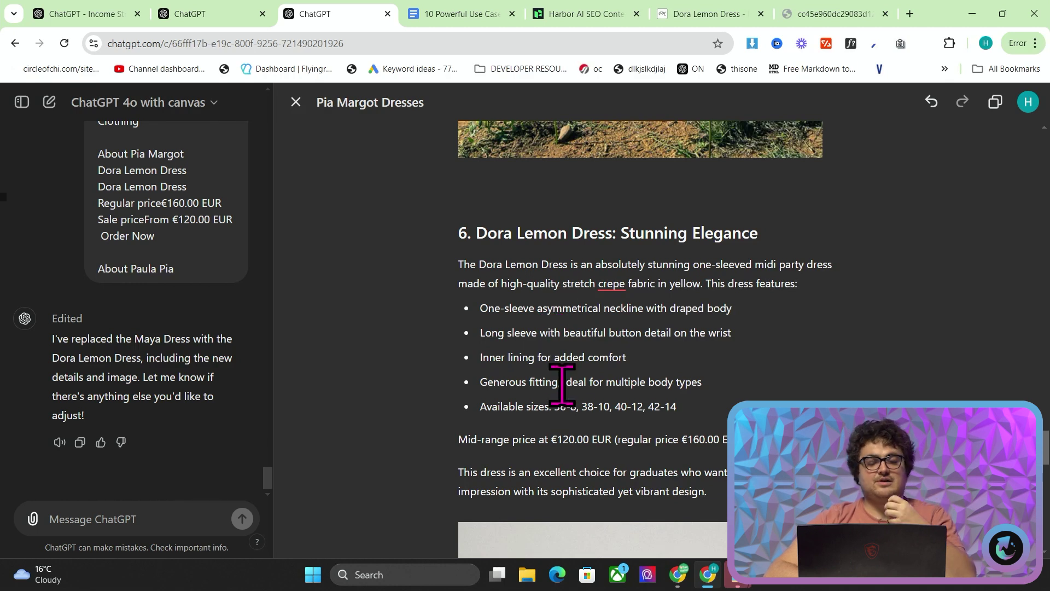
scroll(562, 385, "down", 3)
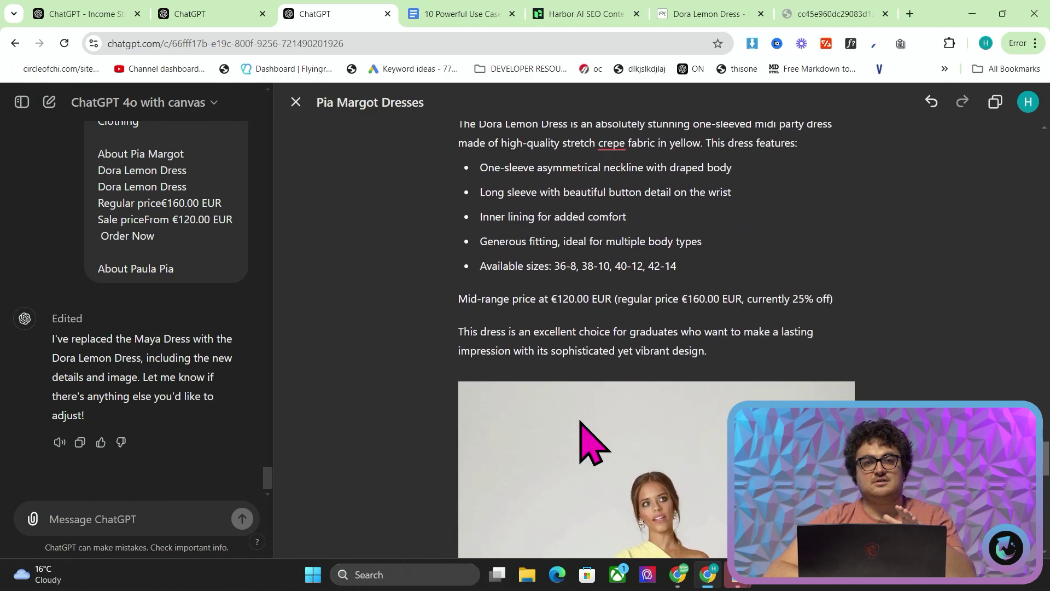
scroll(581, 421, "down", 1)
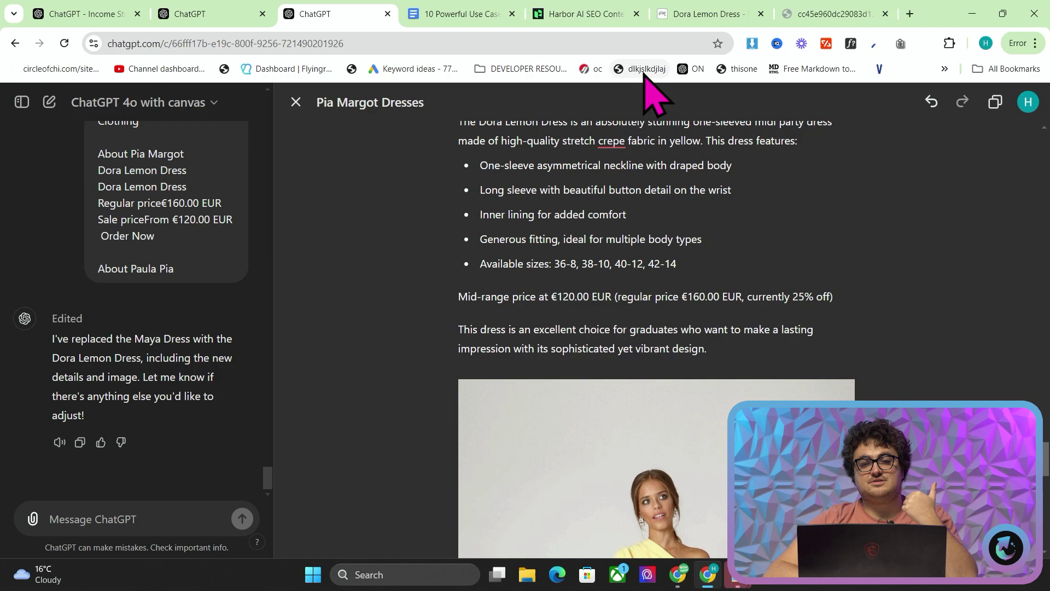
- Switch to the Google Docs use-case outline and highlight item 2, "Adding images to specific places in articles"
left_click(471, 14)
scroll(600, 278, "down", 1)
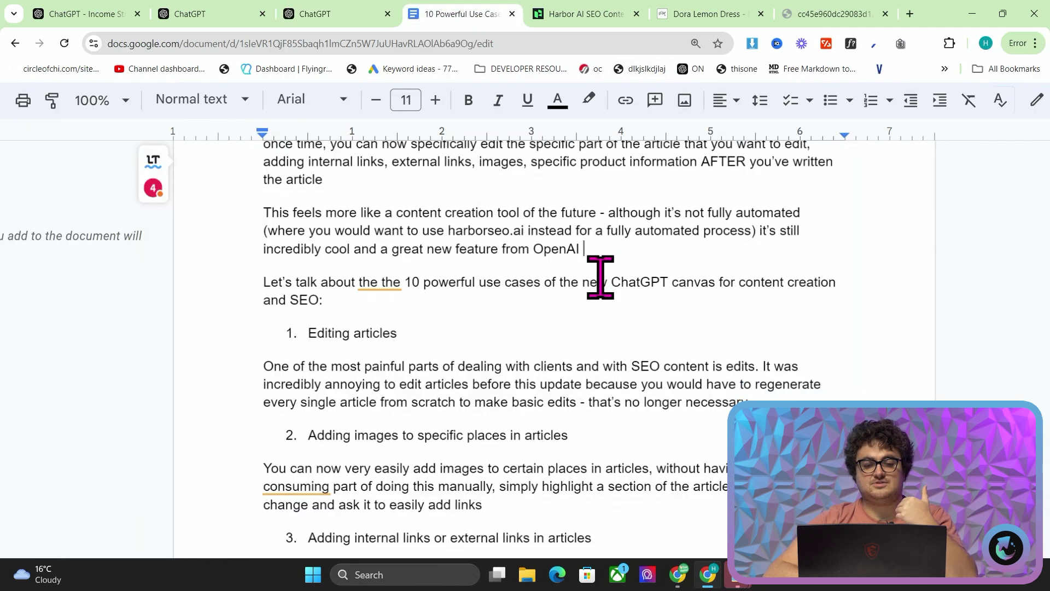
scroll(600, 277, "down", 1)
left_click_drag(308, 414, 573, 416)
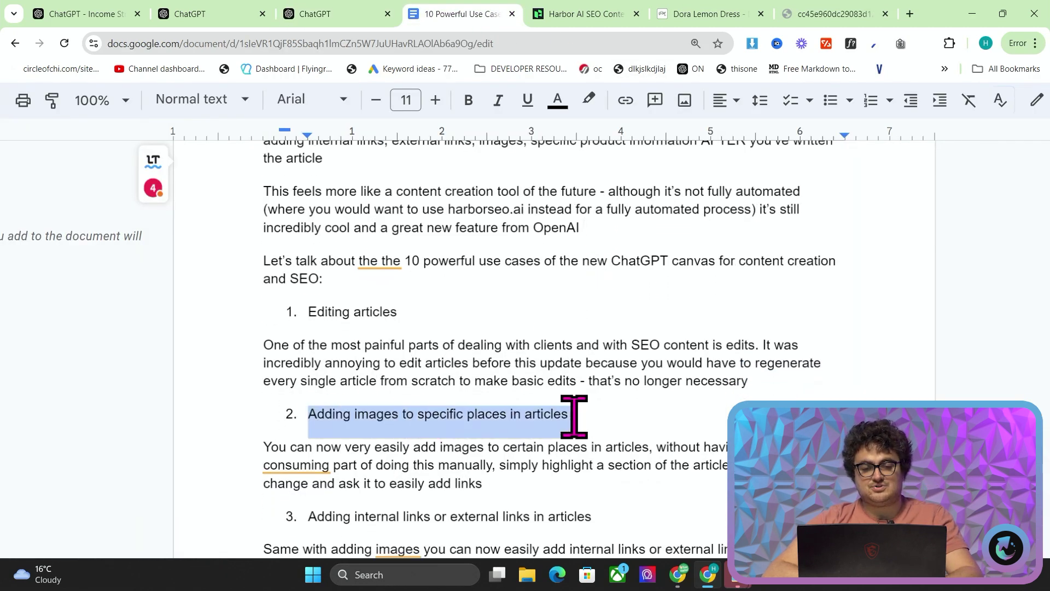
- From the Dora Lemon Dress product page, open the gallery photo with the raised hand in its own tab and copy its image address
left_click(341, 7)
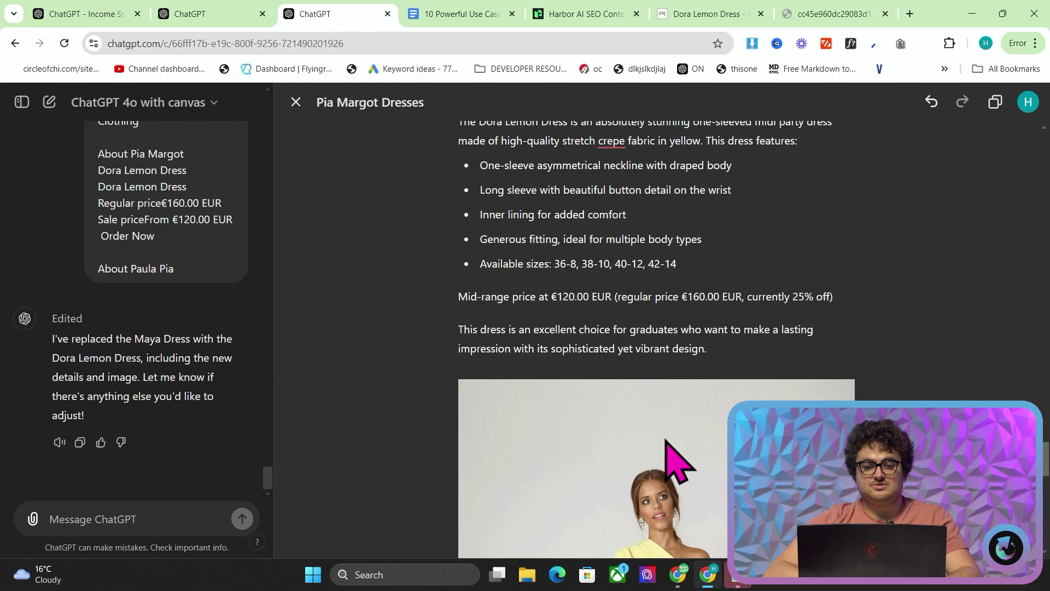
scroll(666, 440, "down", 10)
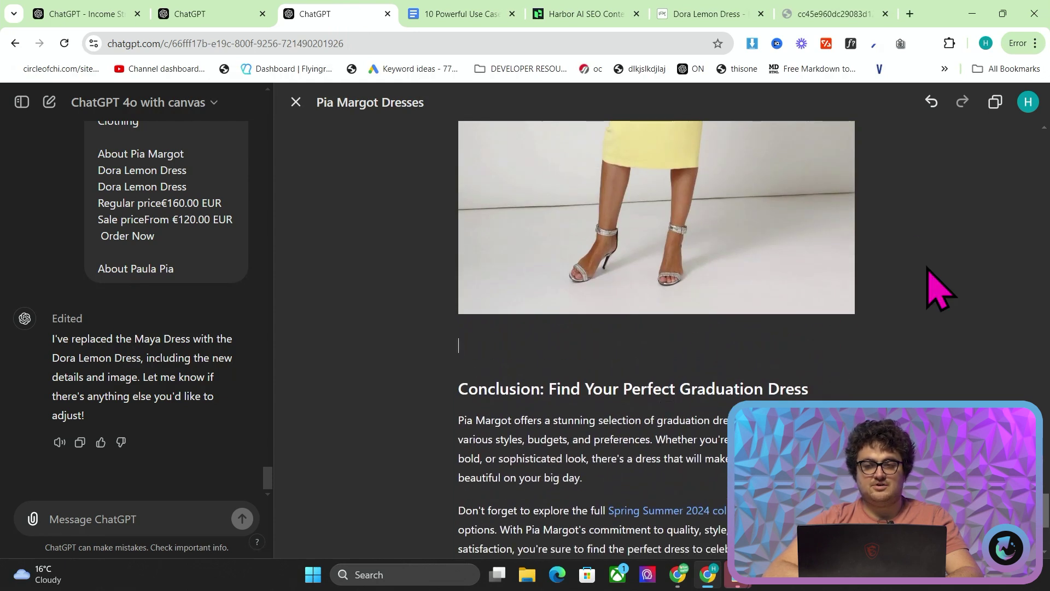
left_click(831, 16)
left_click(731, 17)
scroll(499, 433, "up", 5)
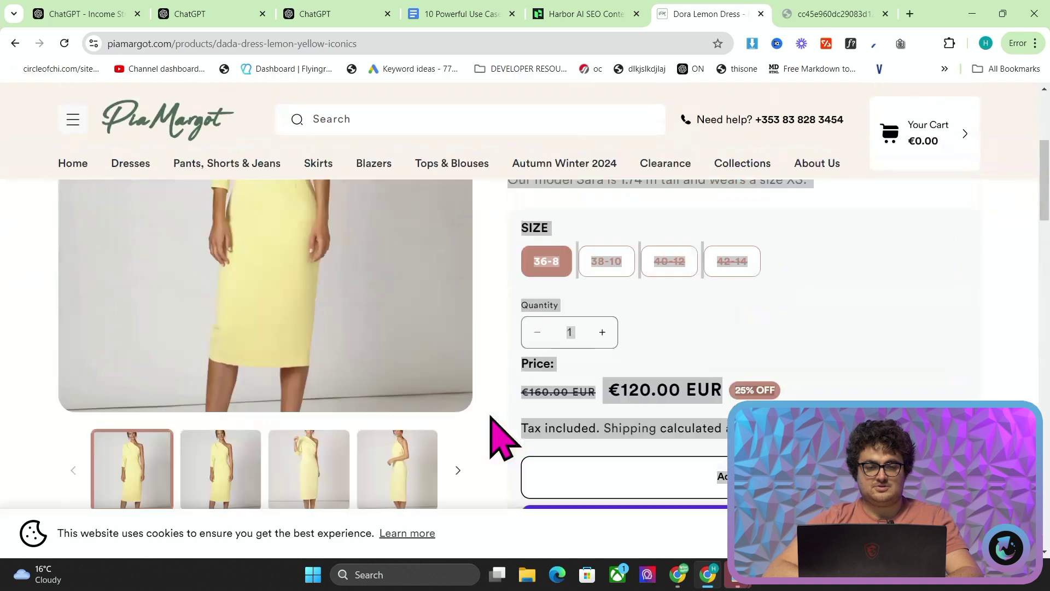
scroll(492, 432, "down", 1)
left_click(305, 462)
left_click(424, 169)
right_click(569, 304)
left_click(436, 264)
left_click_drag(436, 264, 815, 18)
left_click(680, 43)
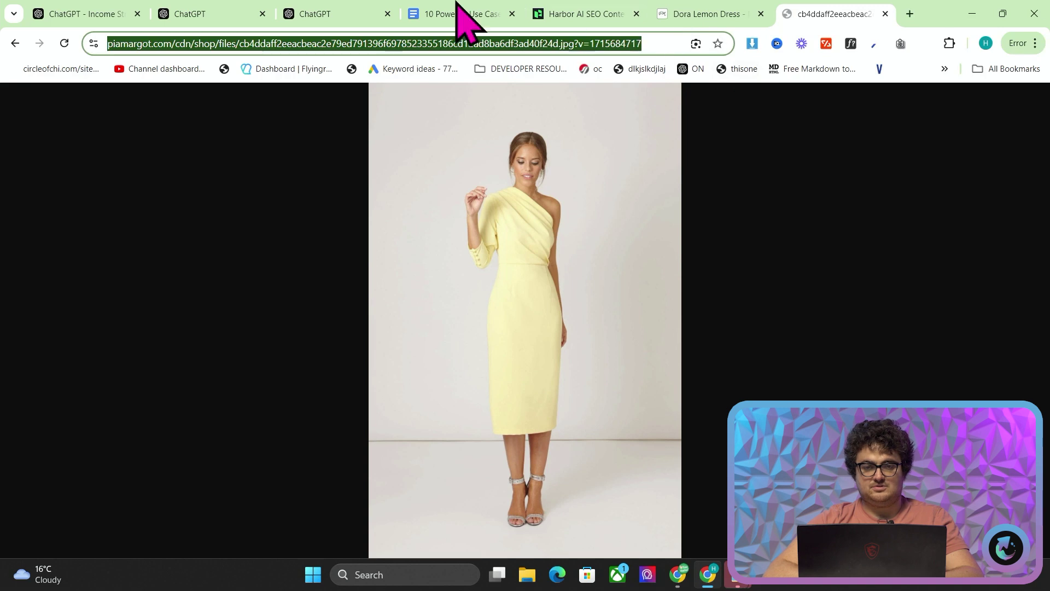
- Return to the ChatGPT canvas and apply the comment suggesting a brief personal touch or anecdote in the introduction
left_click(362, 6)
scroll(457, 450, "down", 3)
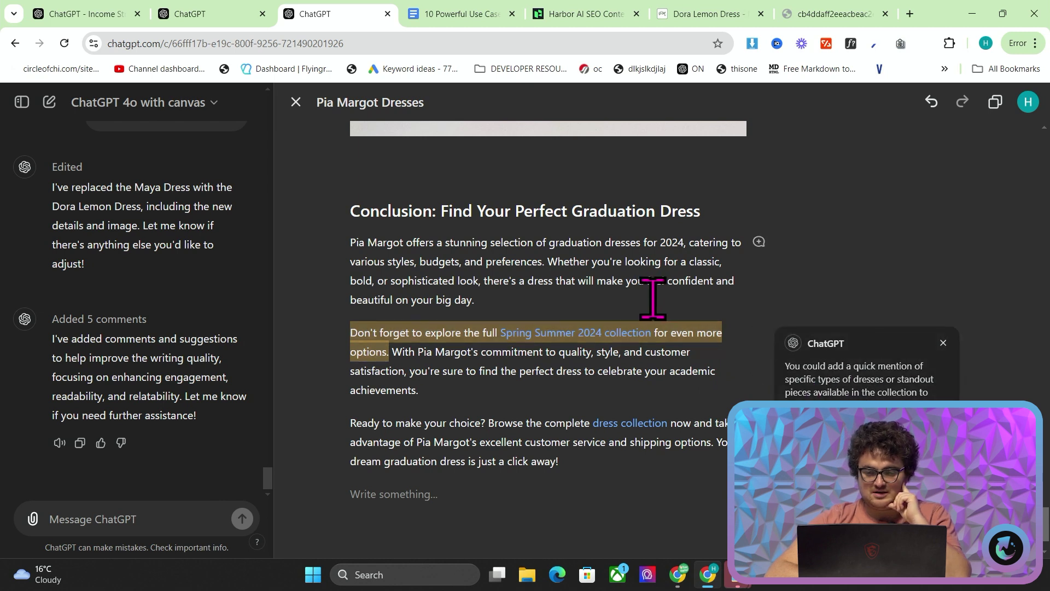
scroll(638, 343, "up", 20)
scroll(638, 342, "down", 10)
scroll(639, 342, "up", 15)
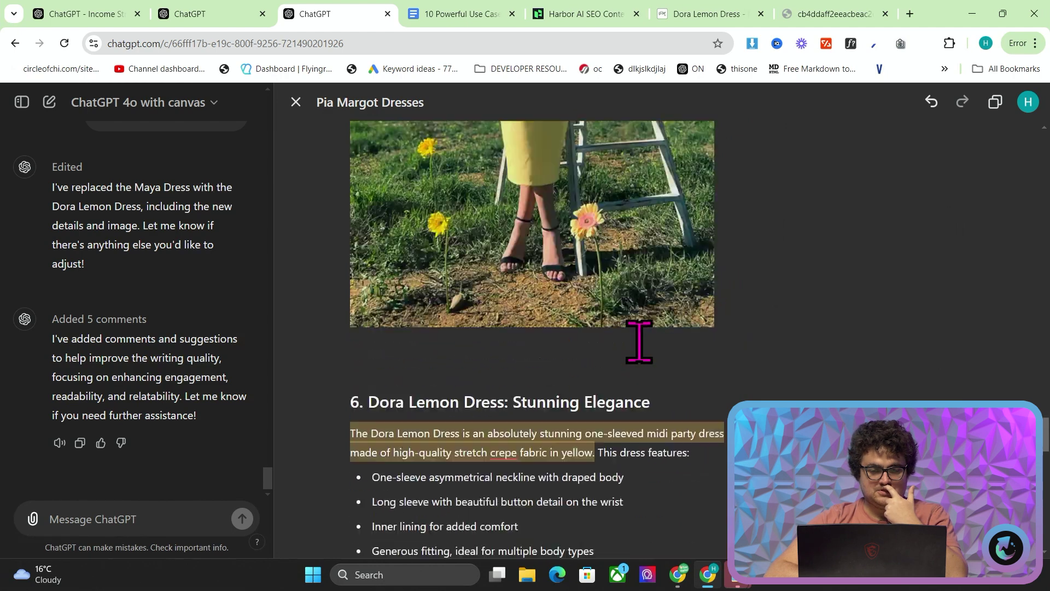
scroll(639, 341, "up", 20)
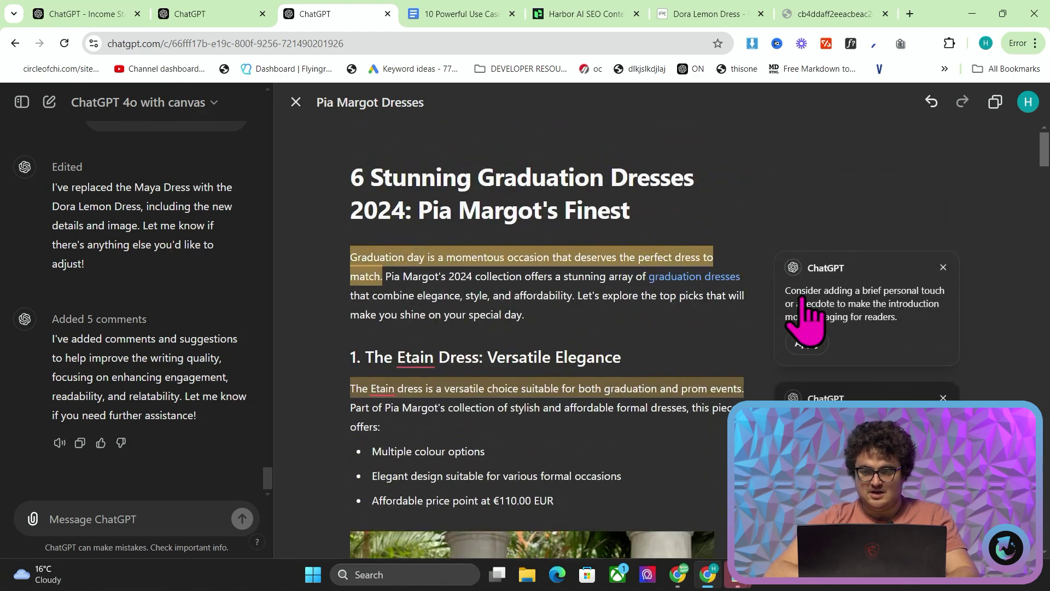
left_click(808, 343)
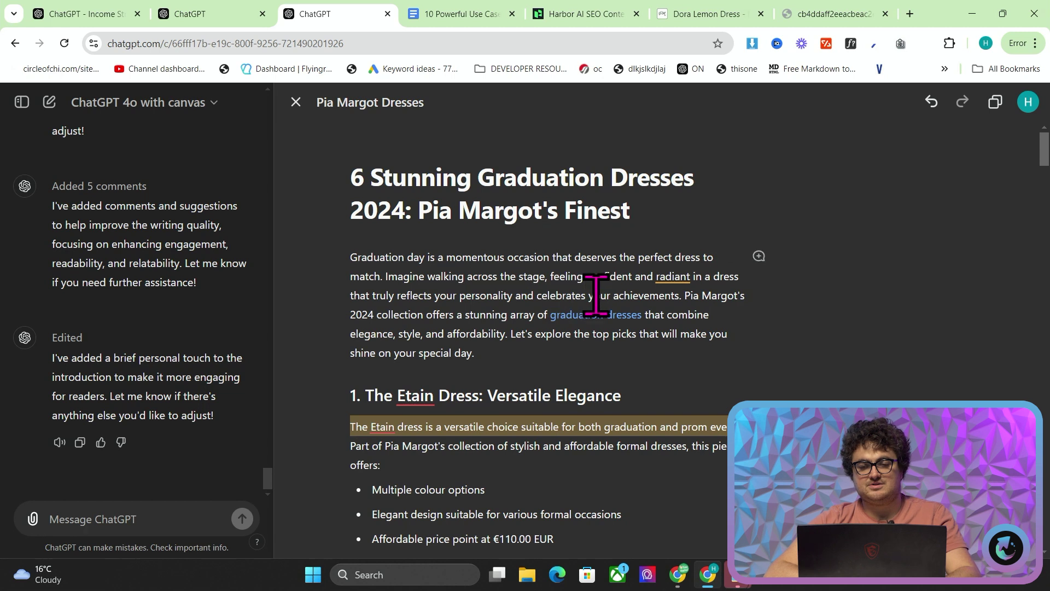
- Apply the comment suggesting emphasis on the Etain dress's versatility as a wardrobe addition beyond one occasion, then check the reworded paragraph
scroll(762, 352, "down", 2)
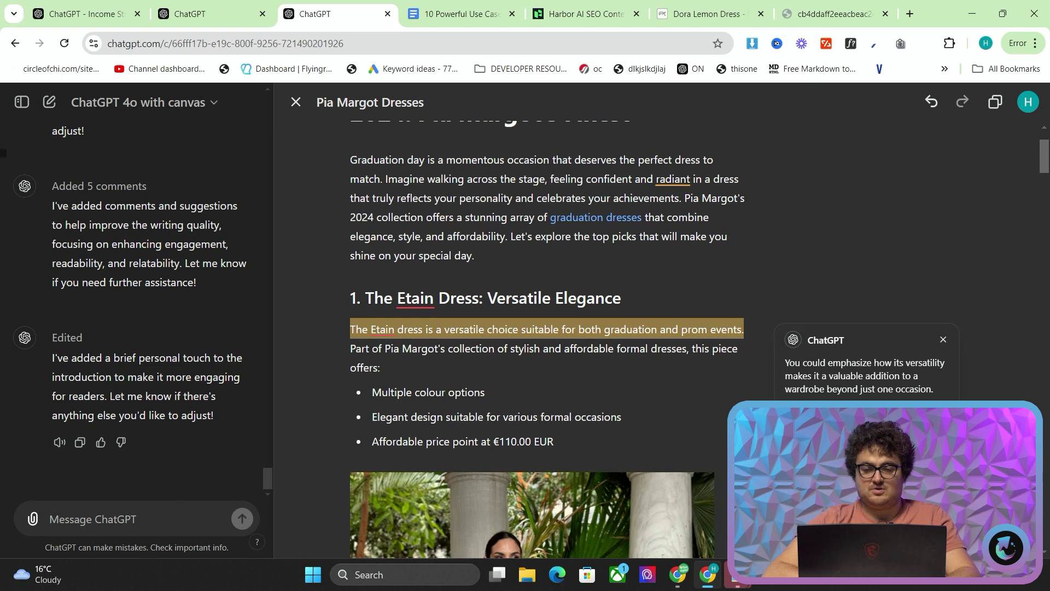
left_click(930, 416)
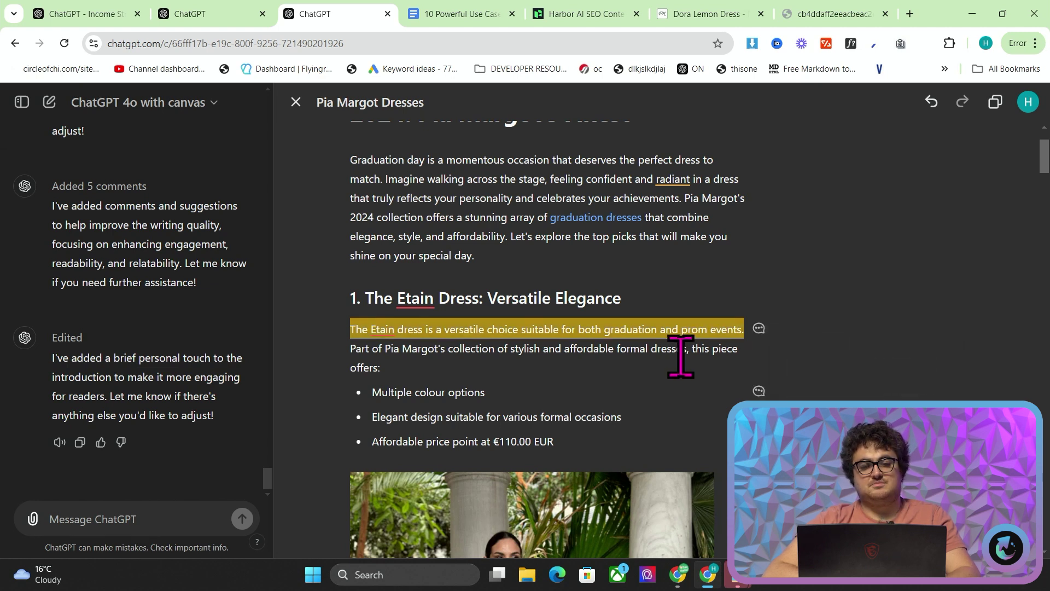
scroll(684, 367, "down", 4)
scroll(691, 375, "up", 2)
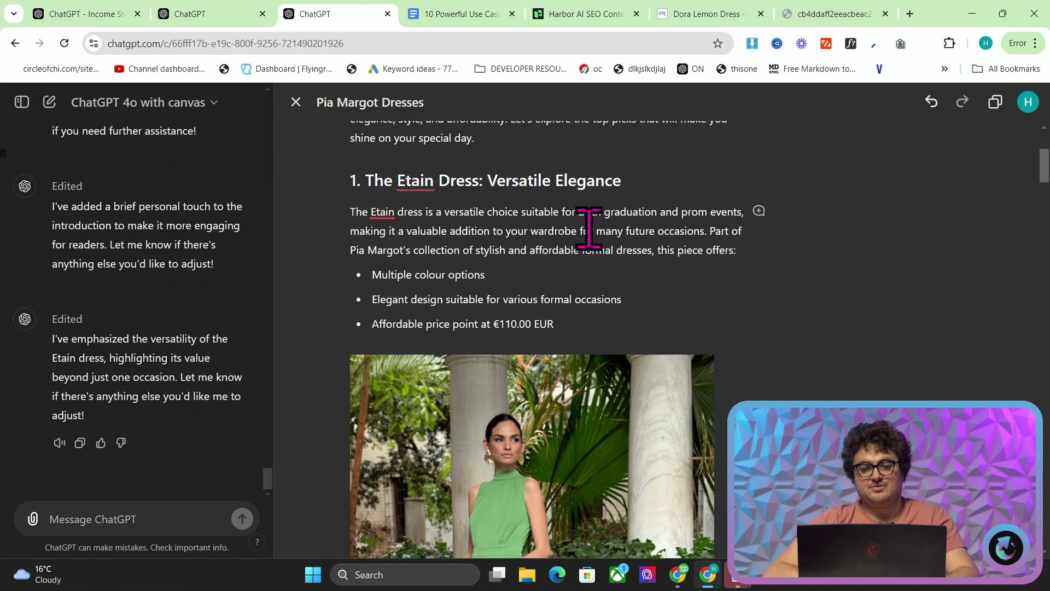
- Ask ChatGPT to add the image from the copied piamargot.com address just before the conclusion of the article
scroll(589, 227, "down", 15)
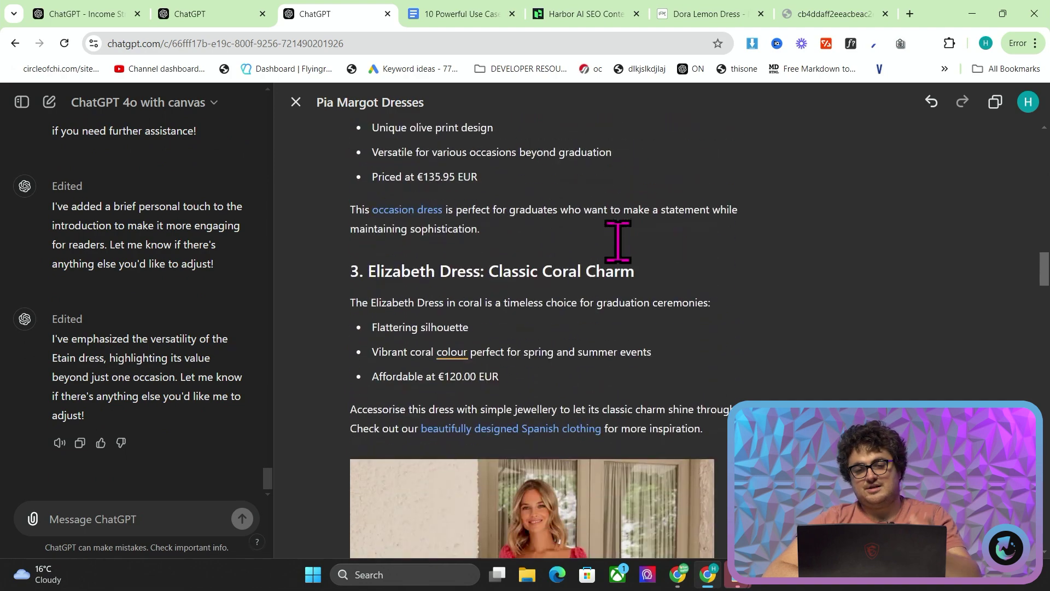
scroll(618, 240, "down", 8)
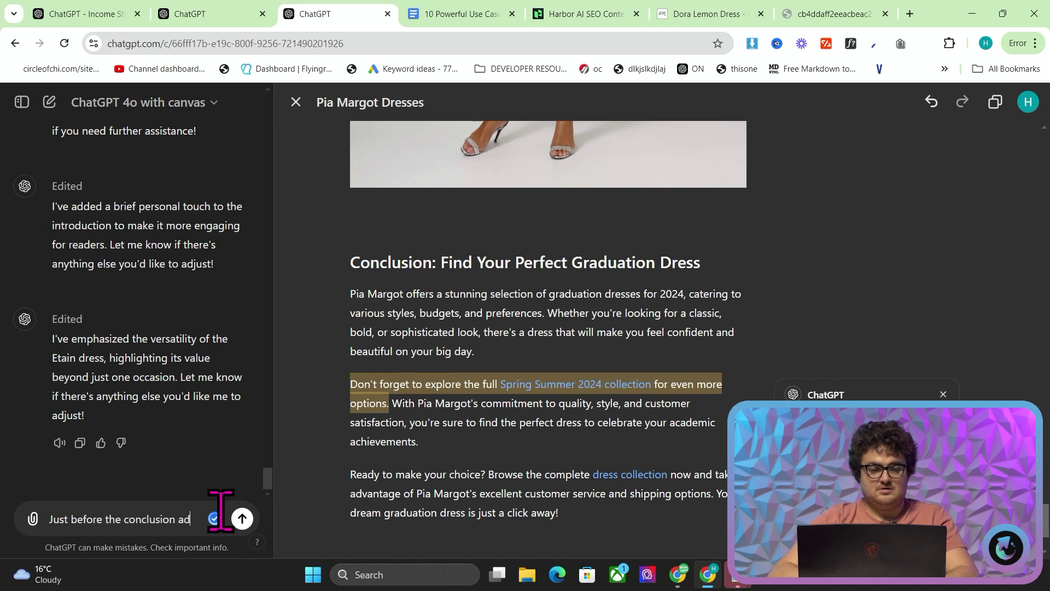
type("is image")
key("ctrl+v")
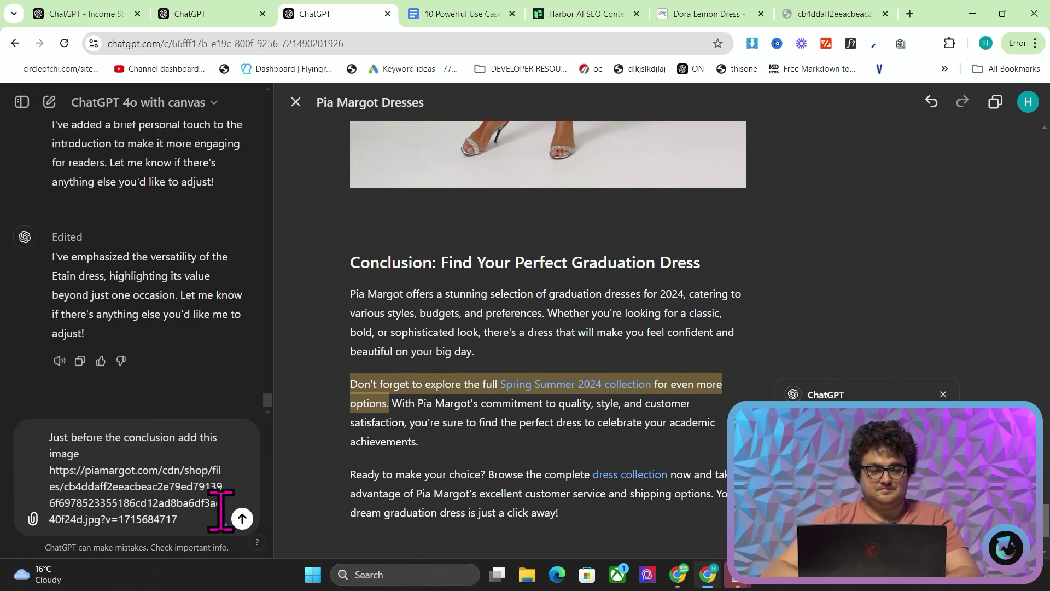
left_click(241, 526)
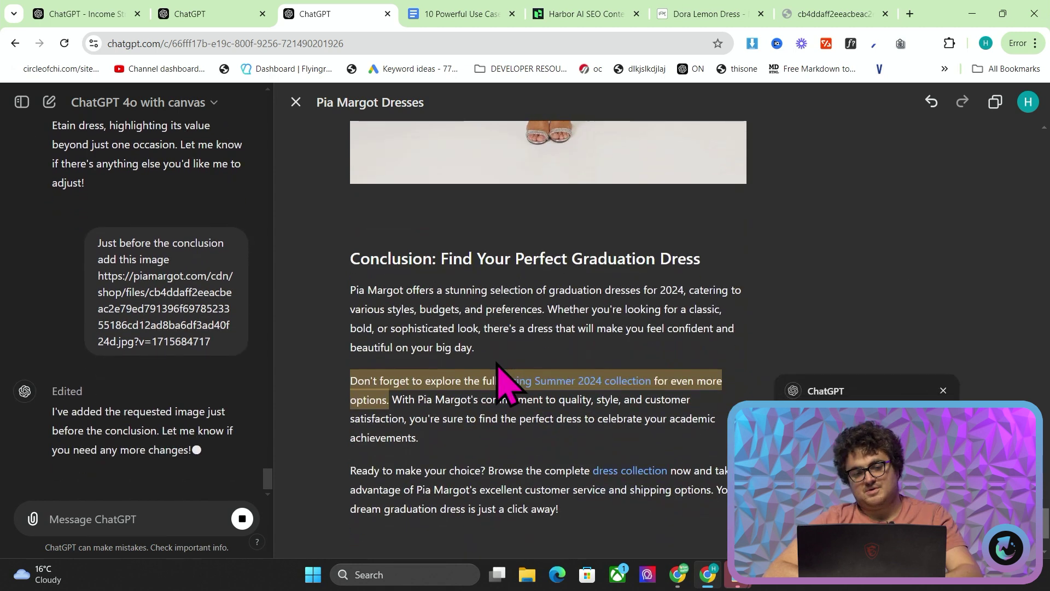
- Review the edited article from the images before the conclusion up to the title, glancing at the Google Docs use-case outline along the way
scroll(502, 377, "up", 10)
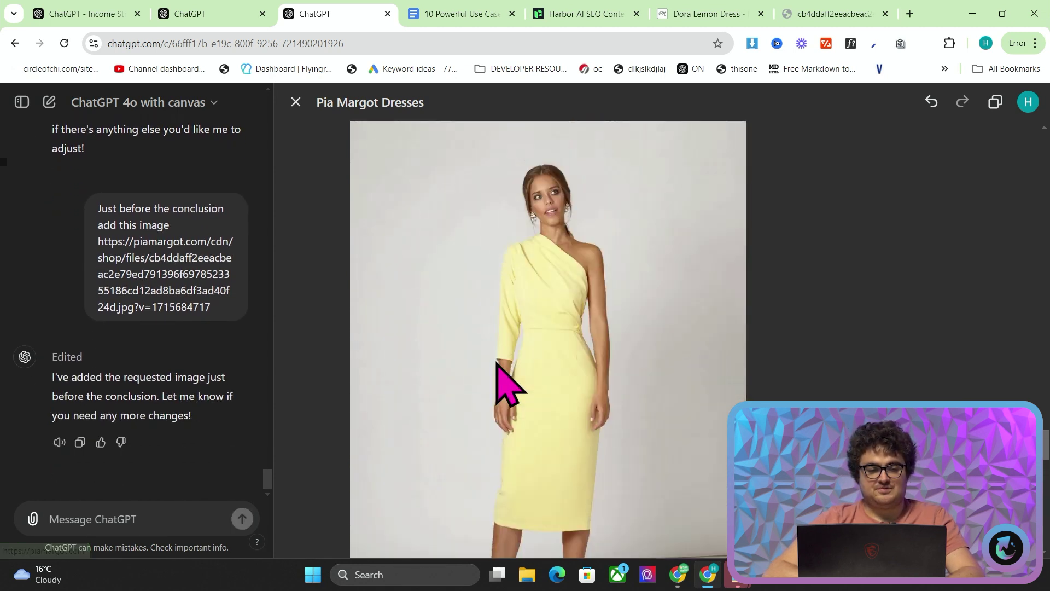
scroll(588, 290, "up", 15)
scroll(590, 285, "up", 15)
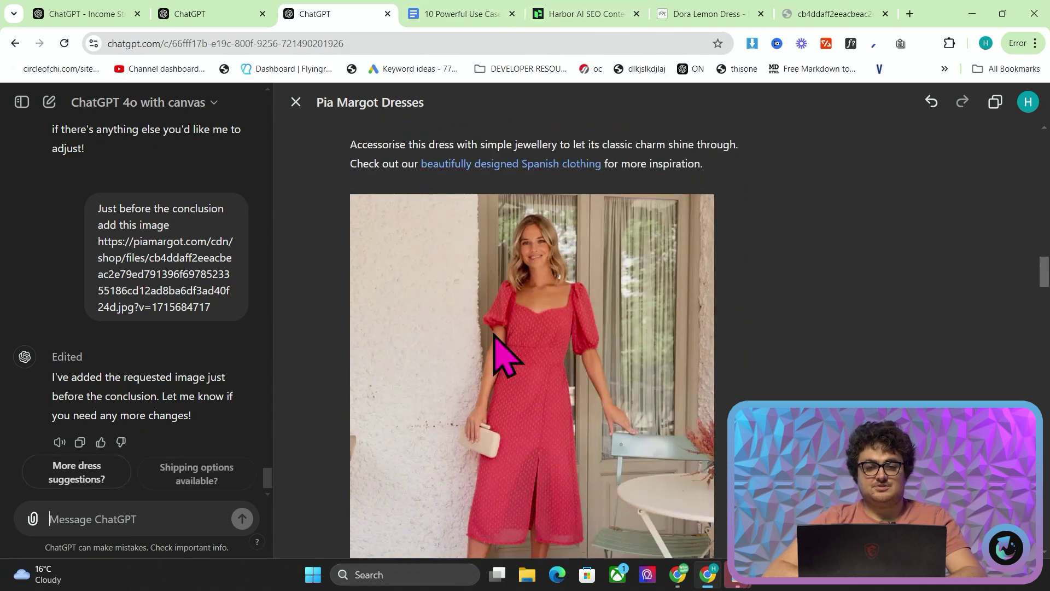
scroll(494, 337, "down", 10)
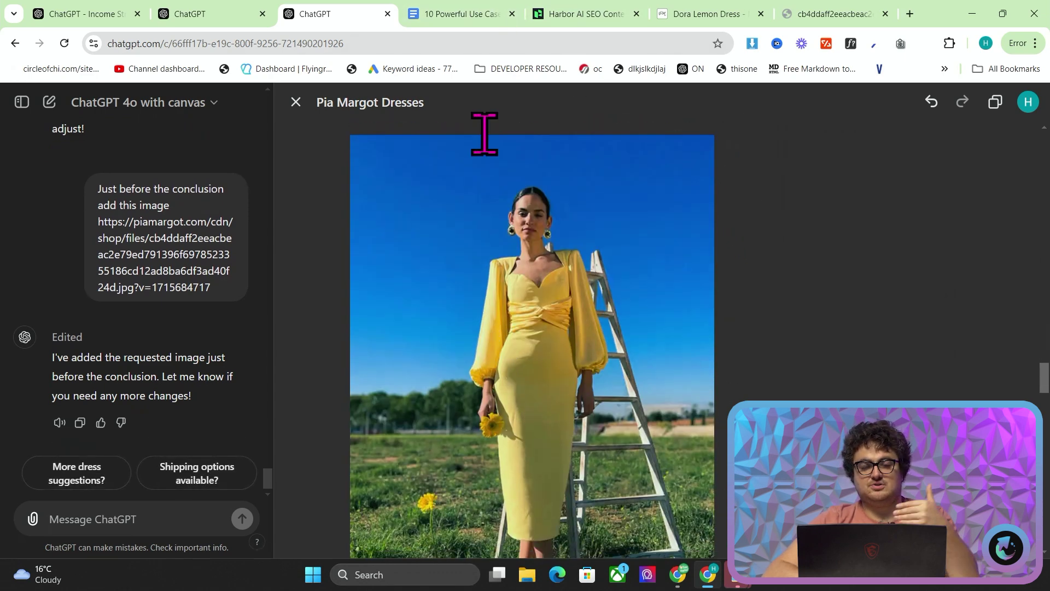
left_click(471, 16)
scroll(575, 347, "down", 1)
left_click(393, 4)
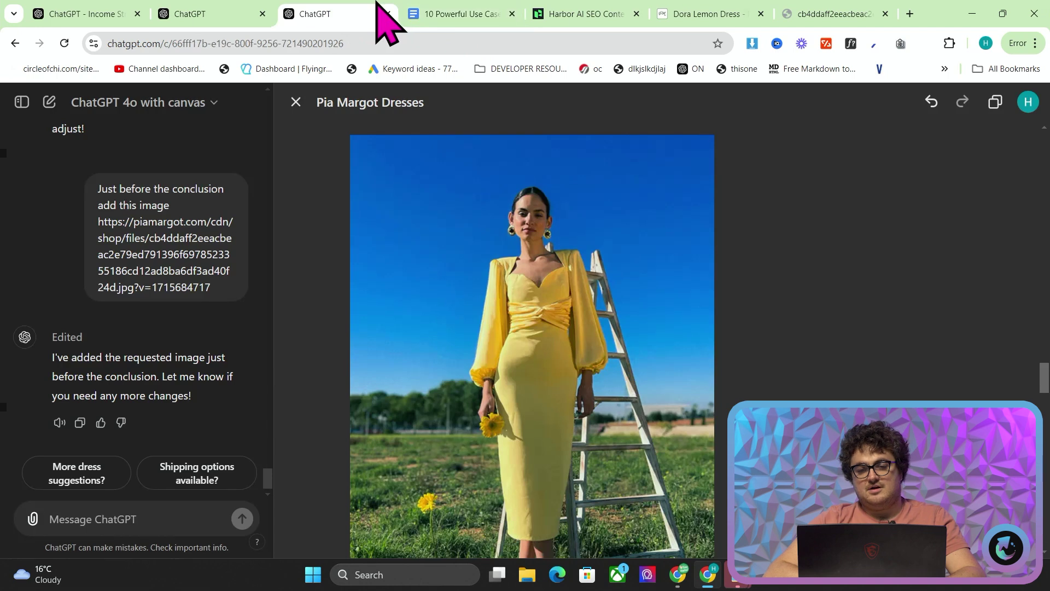
scroll(629, 399, "up", 15)
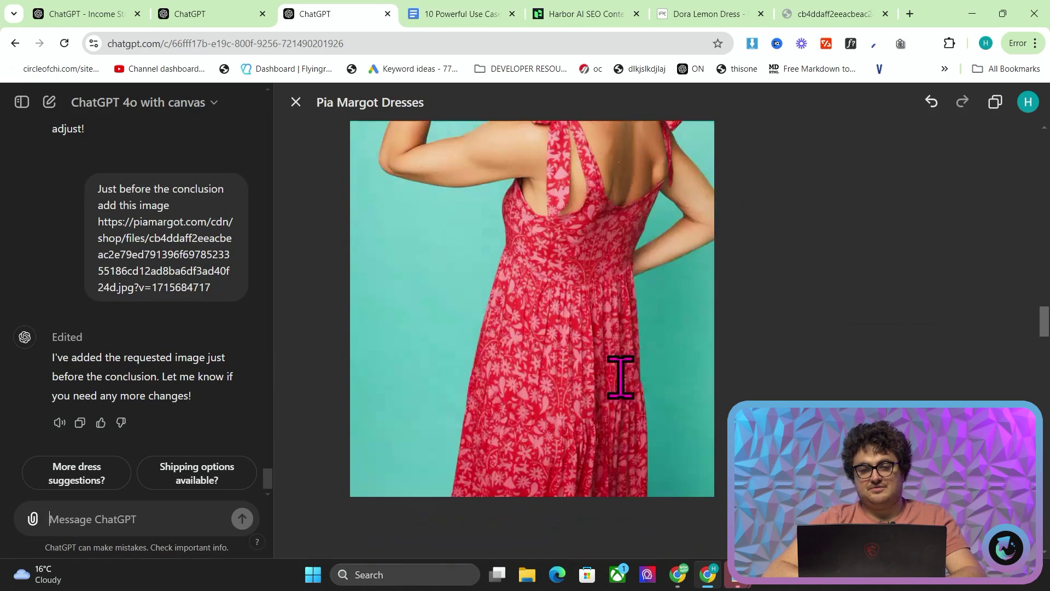
scroll(621, 377, "up", 6)
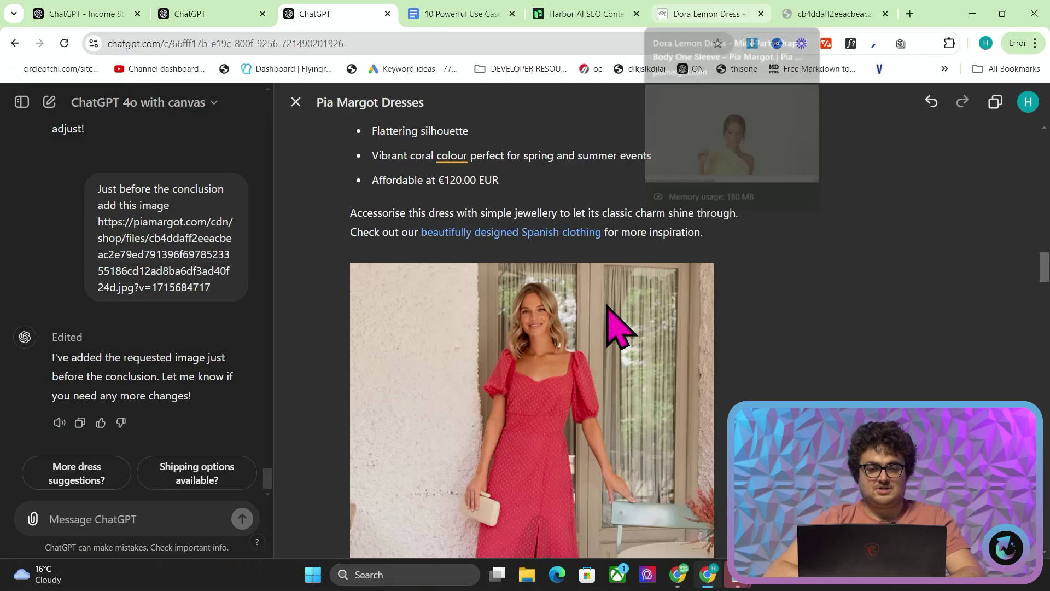
scroll(612, 323, "up", 5)
scroll(606, 303, "up", 10)
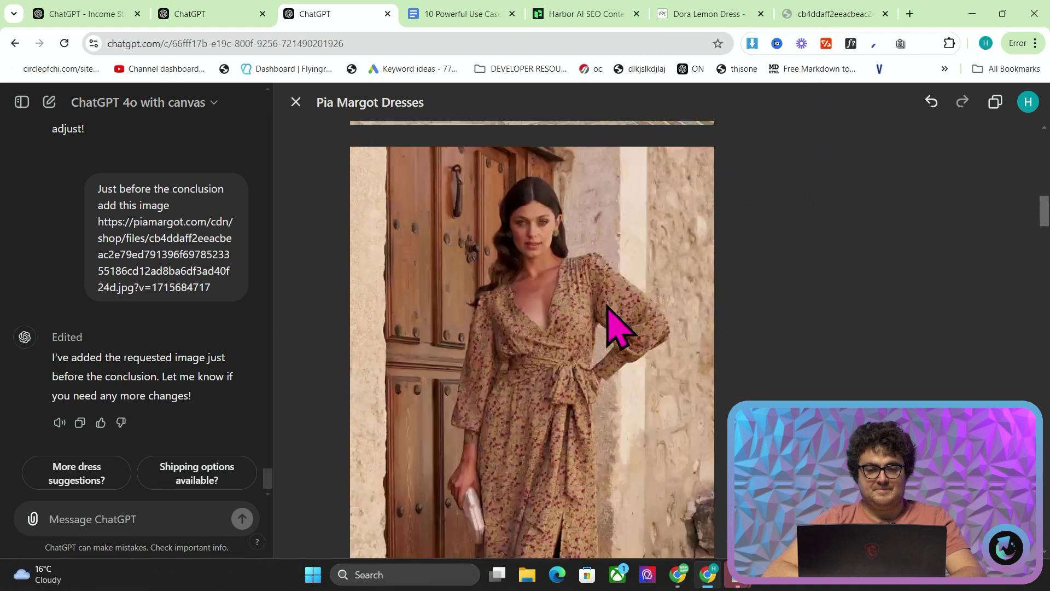
scroll(617, 327, "up", 10)
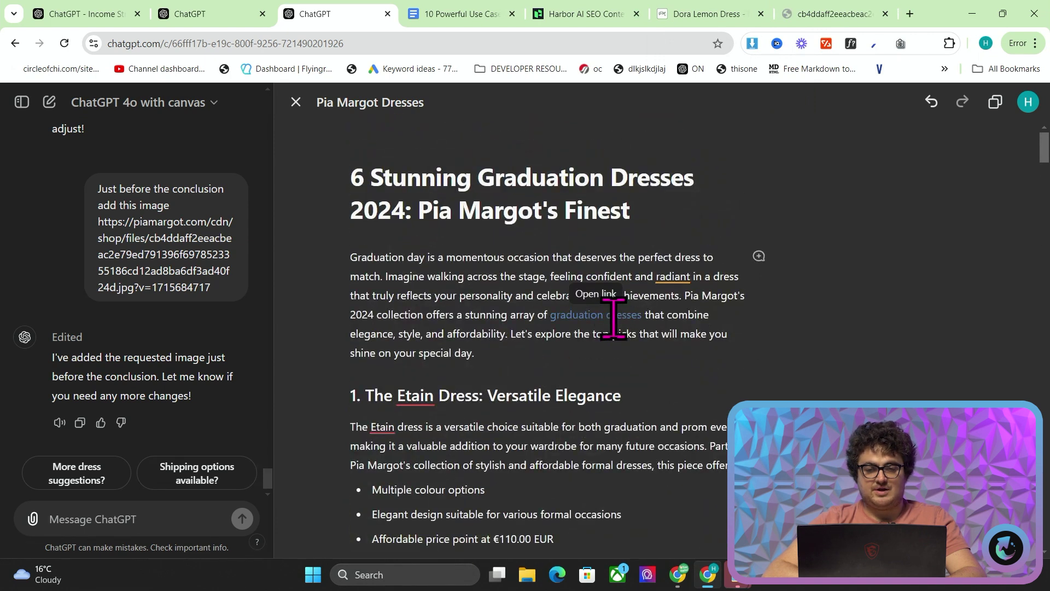
- Select the Etain Dress section from its heading through the price bullet
scroll(612, 317, "down", 2)
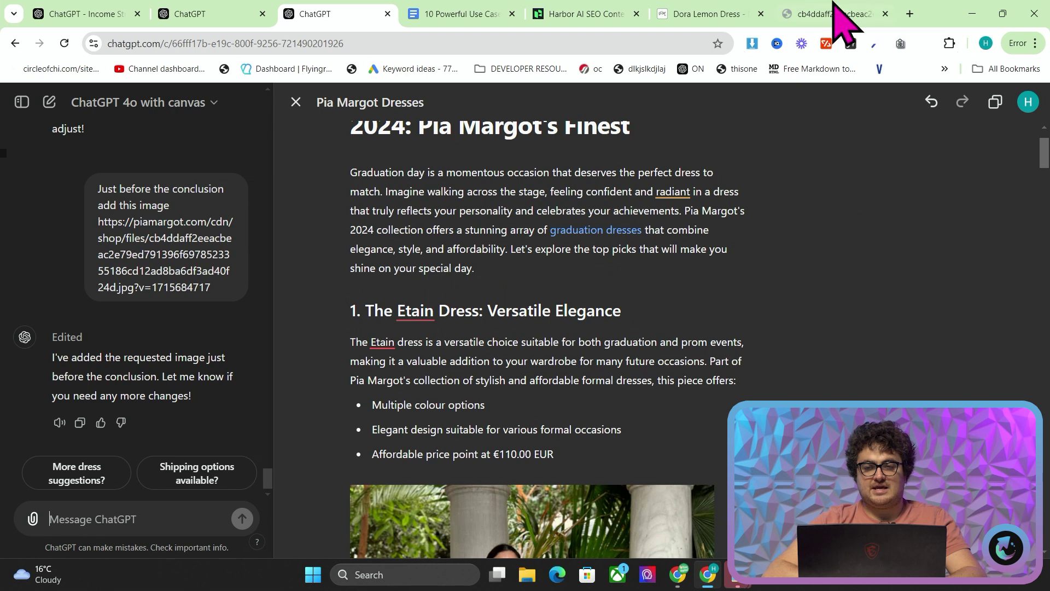
left_click_drag(559, 459, 356, 328)
scroll(504, 356, "down", 4)
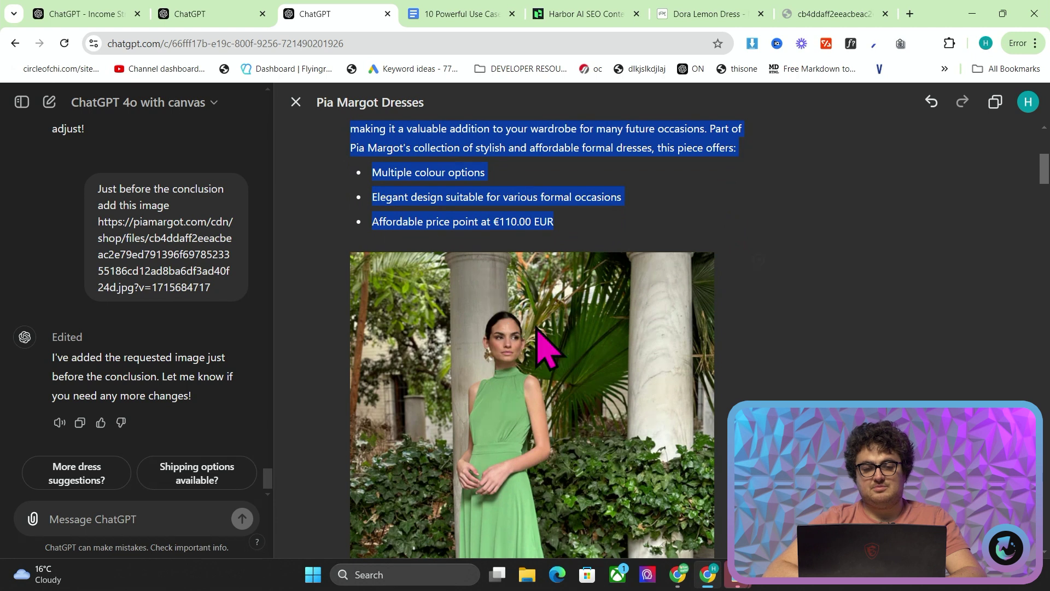
scroll(594, 345, "up", 3)
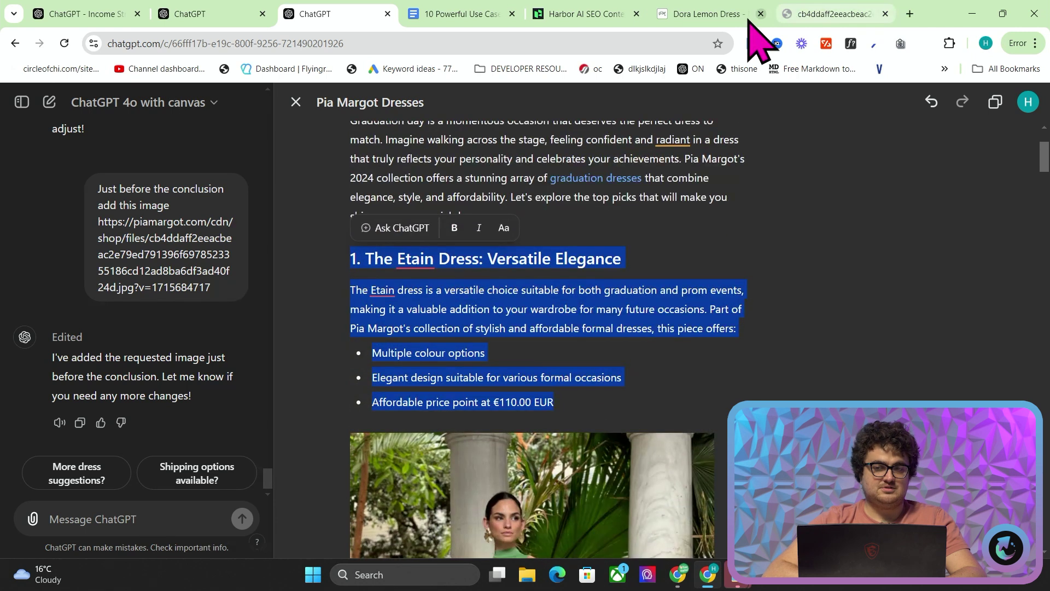
- Search the Pia Margot store for "etain dress" and open the Etain dress product page
left_click(692, 22)
left_click(487, 112)
scroll(519, 118, "up", 5)
left_click(564, 119)
type("etain dres")
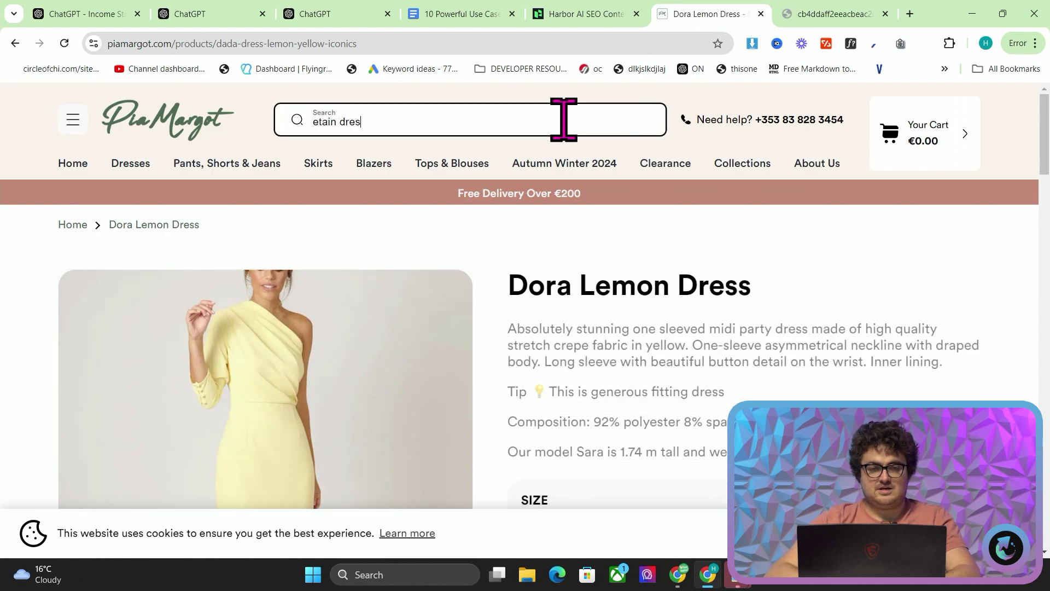
type("s")
key("Return")
scroll(462, 274, "down", 3)
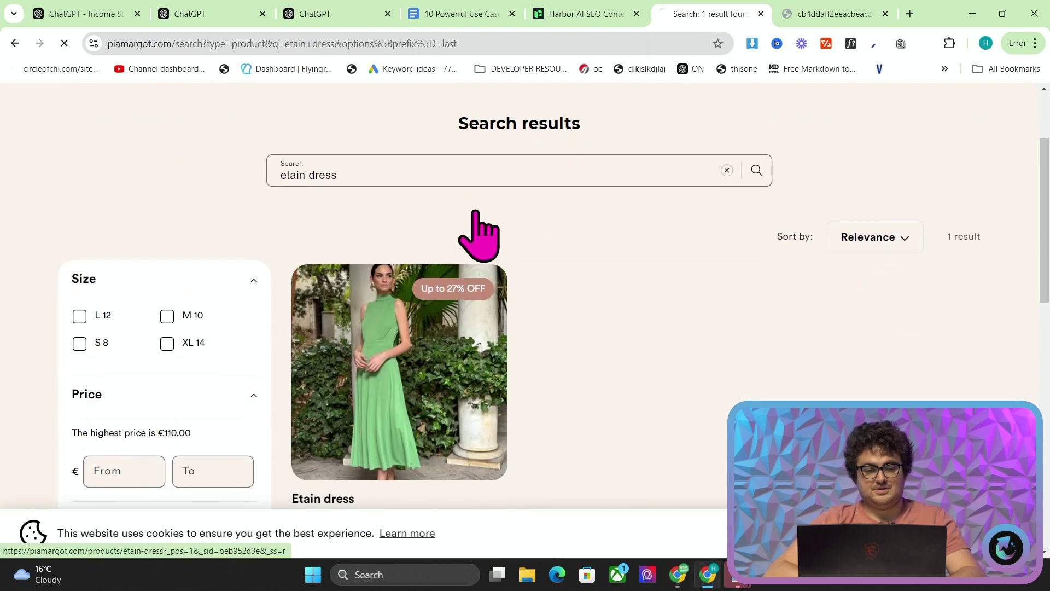
left_click(475, 214)
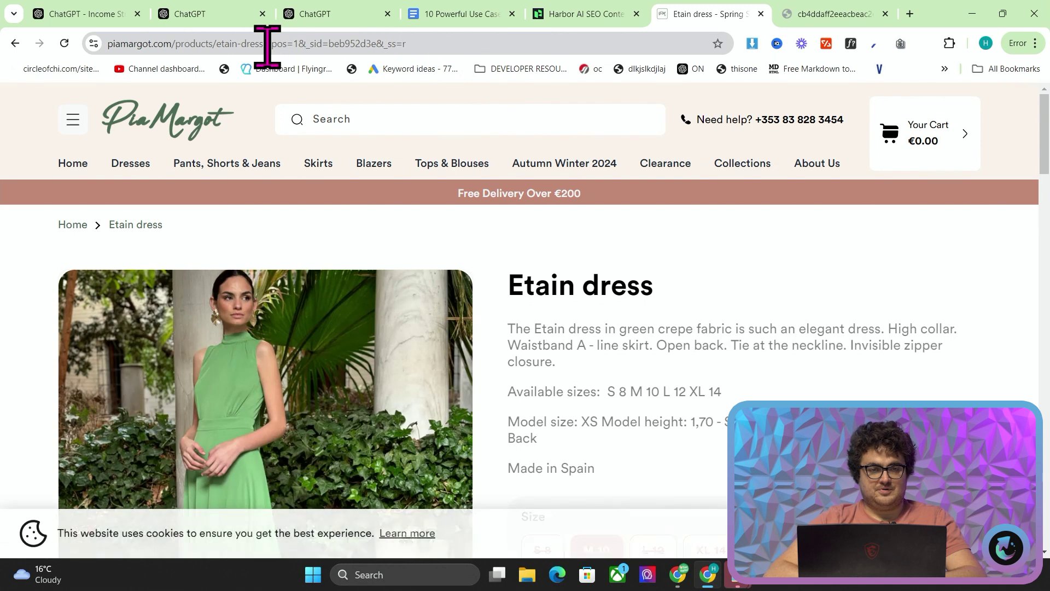
- Strip the query parameters and trailing question mark from the page address, leaving piamargot.com/products/etain-dress, and copy it
left_click(267, 46)
key("End")
key("BackSpace")
key("BackSpace")
key("BackSpace")
key("BackSpace")
key("BackSpace")
key("BackSpace")
key("BackSpace")
key("BackSpace")
key("BackSpace")
key("BackSpace")
key("BackSpace")
key("BackSpace")
key("BackSpace")
key("BackSpace")
key("BackSpace")
key("BackSpace")
key("BackSpace")
key("BackSpace")
key("BackSpace")
key("BackSpace")
key("Return")
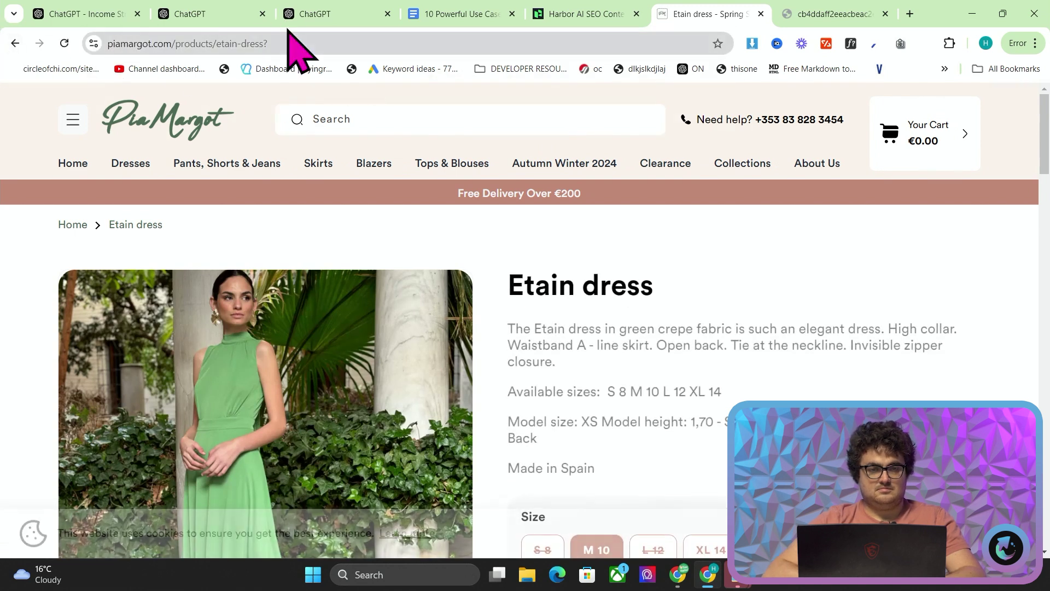
left_click(292, 37)
key("End")
key("BackSpace")
key("Return")
left_click(328, 41)
key("ctrl+c")
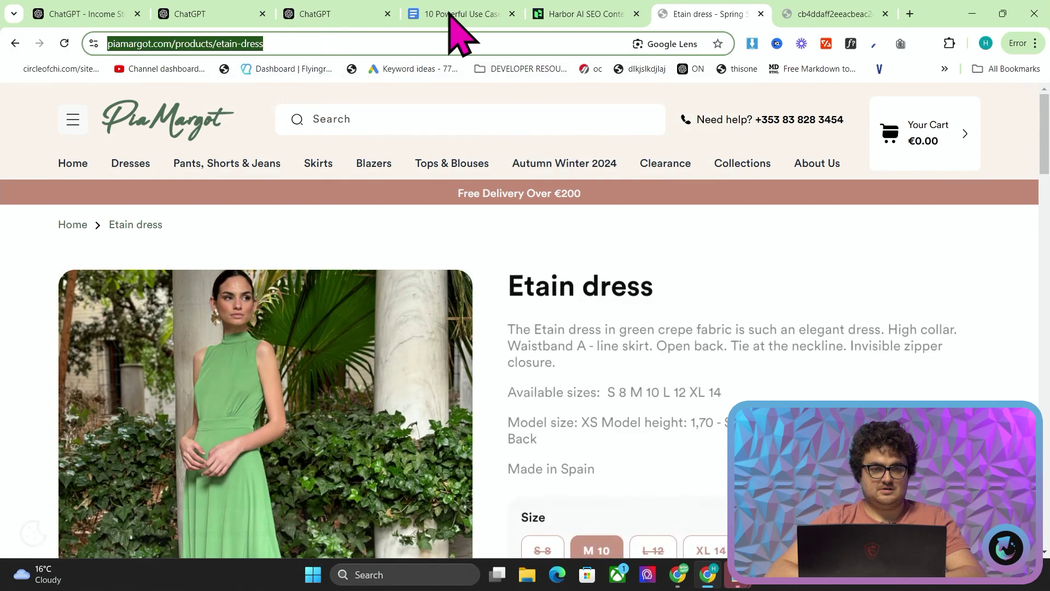
- In the ChatGPT canvas, ask on the selected section to add an internal link to the Etain dress using the copied address, then review the article
left_click(372, 13)
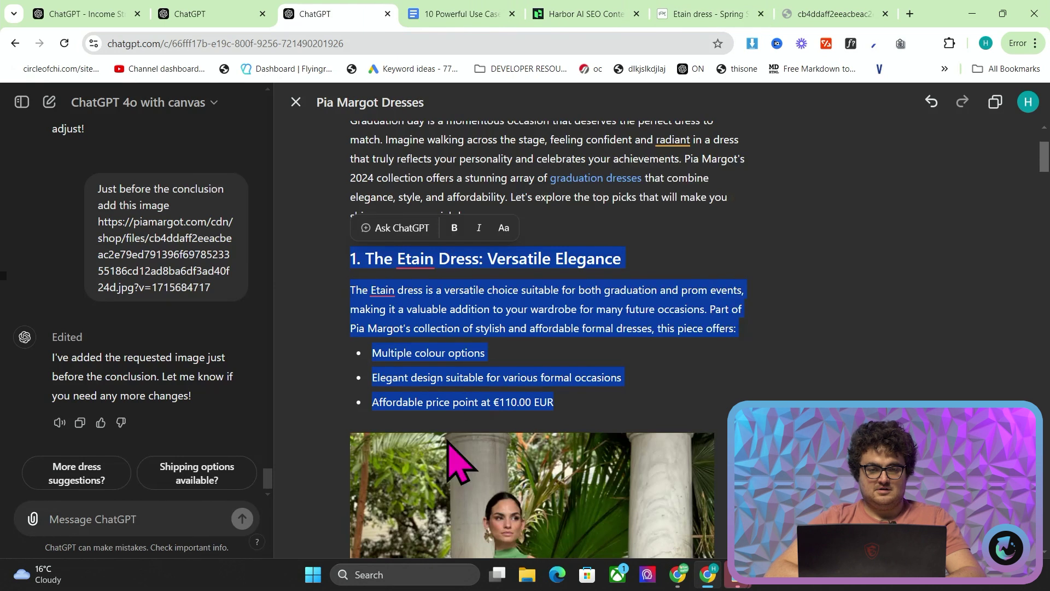
left_click(402, 227)
type("add an internal link to the E")
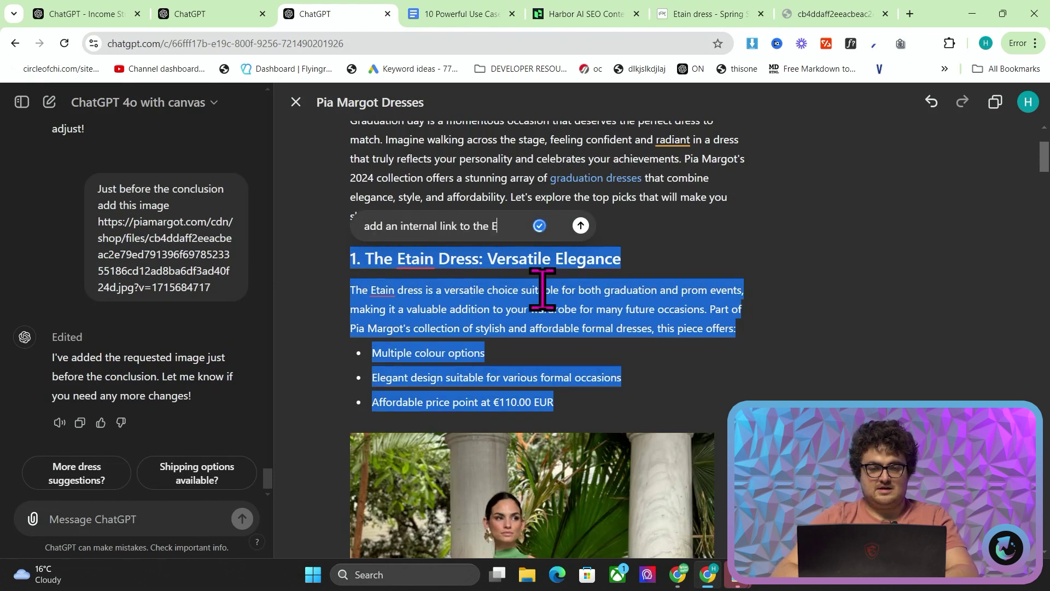
key("ctrl+v")
key("Return")
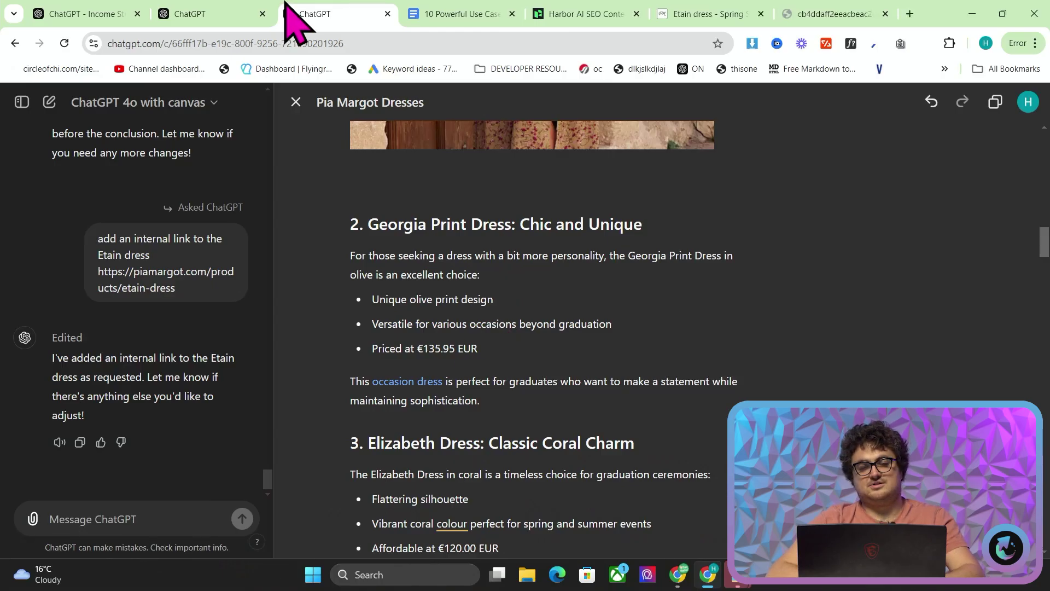
scroll(445, 363, "down", 10)
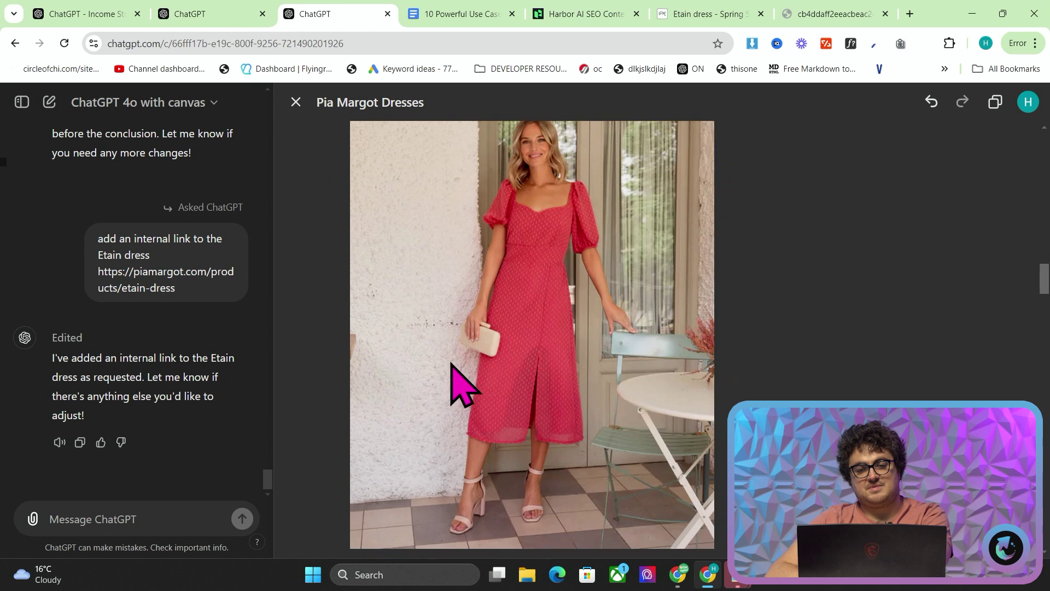
- Switch to the Google Docs outline and read the use case on adding internal or external links in articles
left_click(457, 15)
scroll(392, 276, "down", 2)
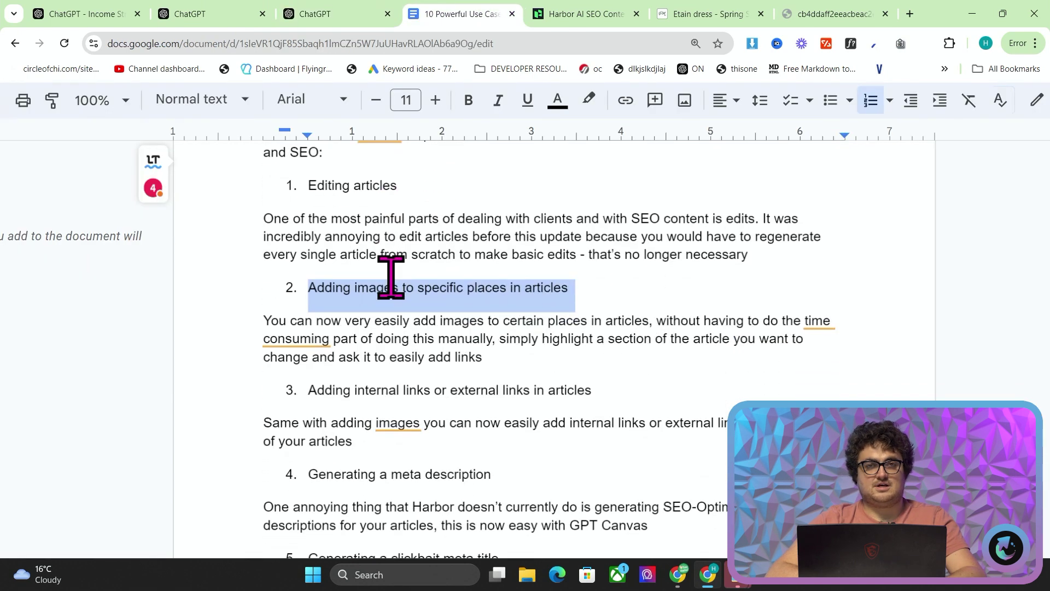
left_click_drag(316, 394, 441, 445)
left_click(440, 445)
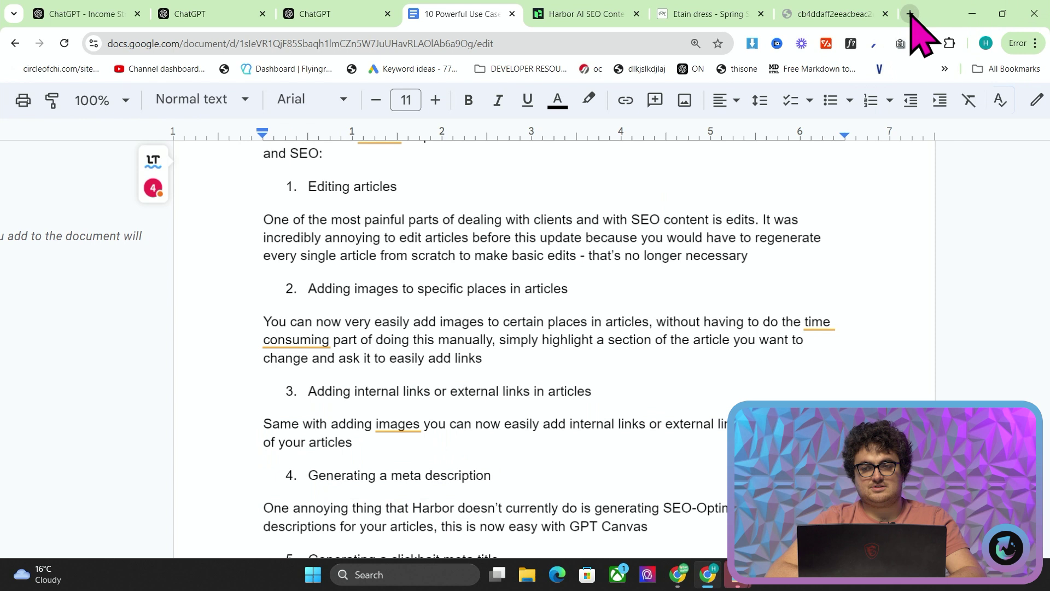
- Return to the ChatGPT canvas and review the dress sections of the article for a place to add a link
left_click(316, 12)
scroll(502, 299, "down", 5)
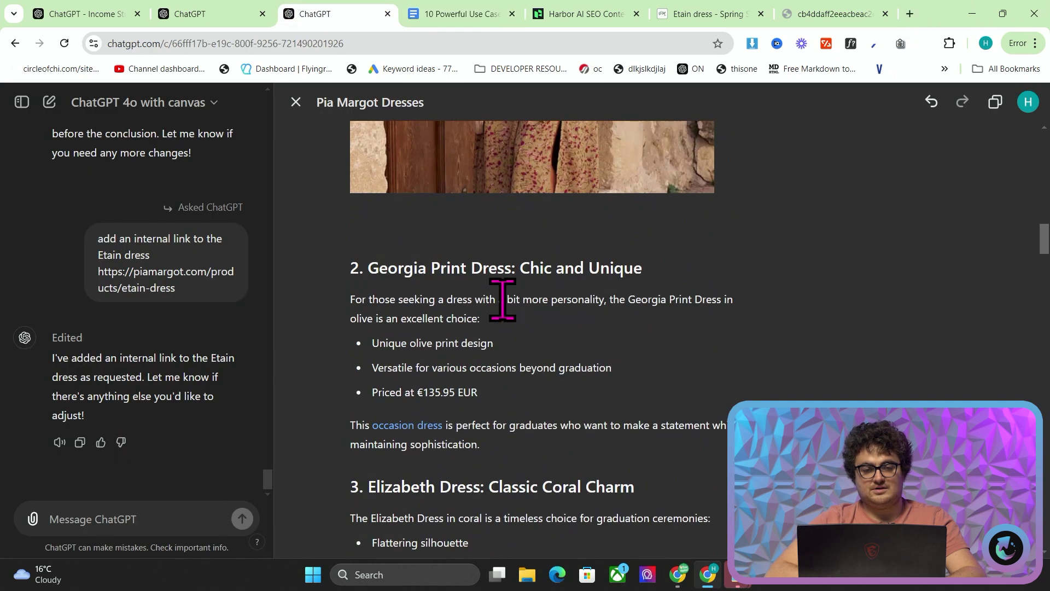
scroll(503, 300, "down", 10)
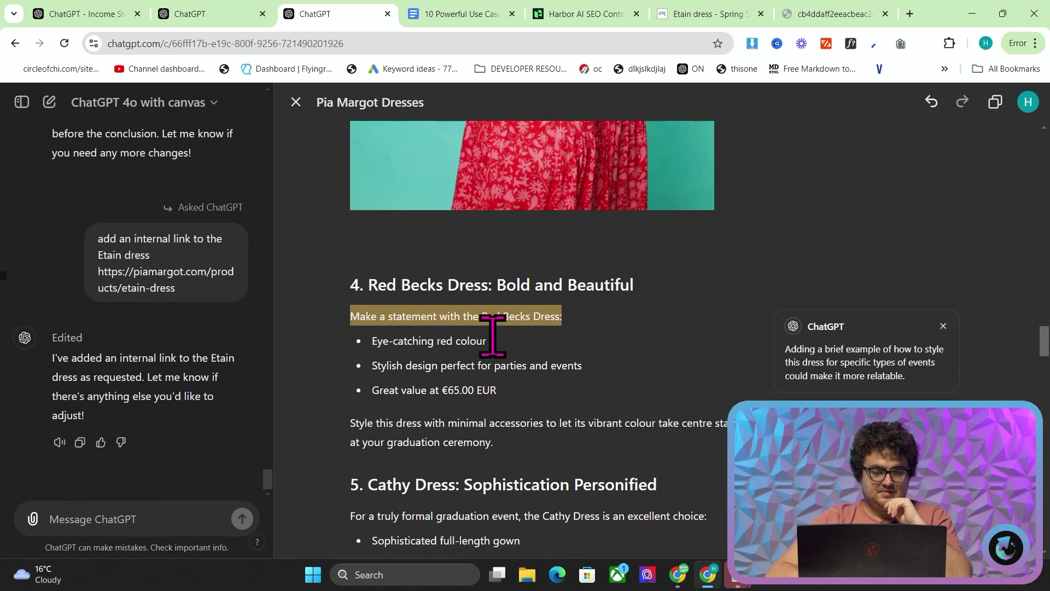
scroll(492, 335, "down", 3)
scroll(492, 335, "down", 2)
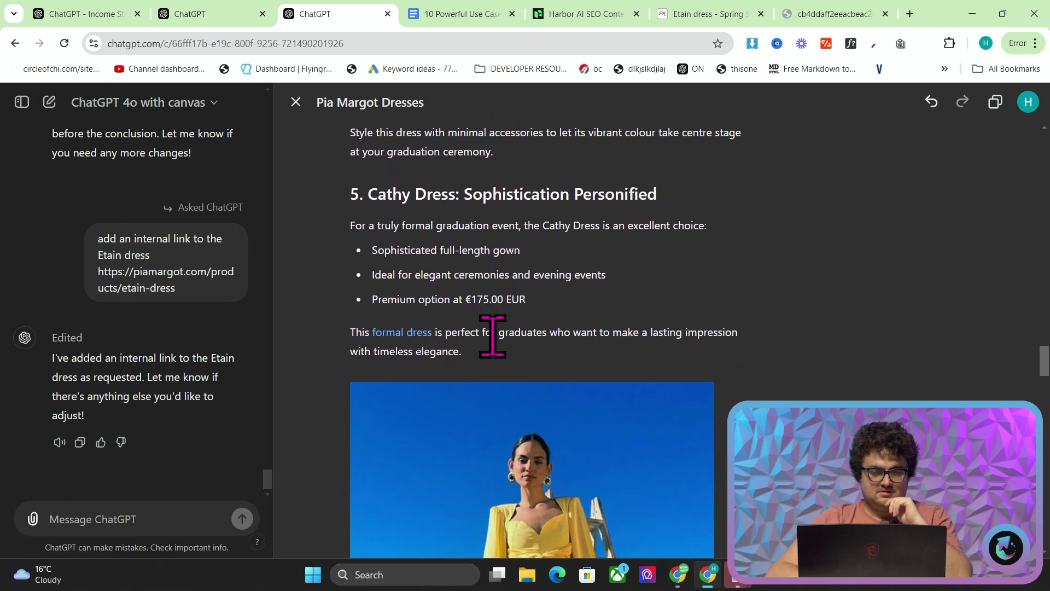
left_click_drag(453, 275, 510, 276)
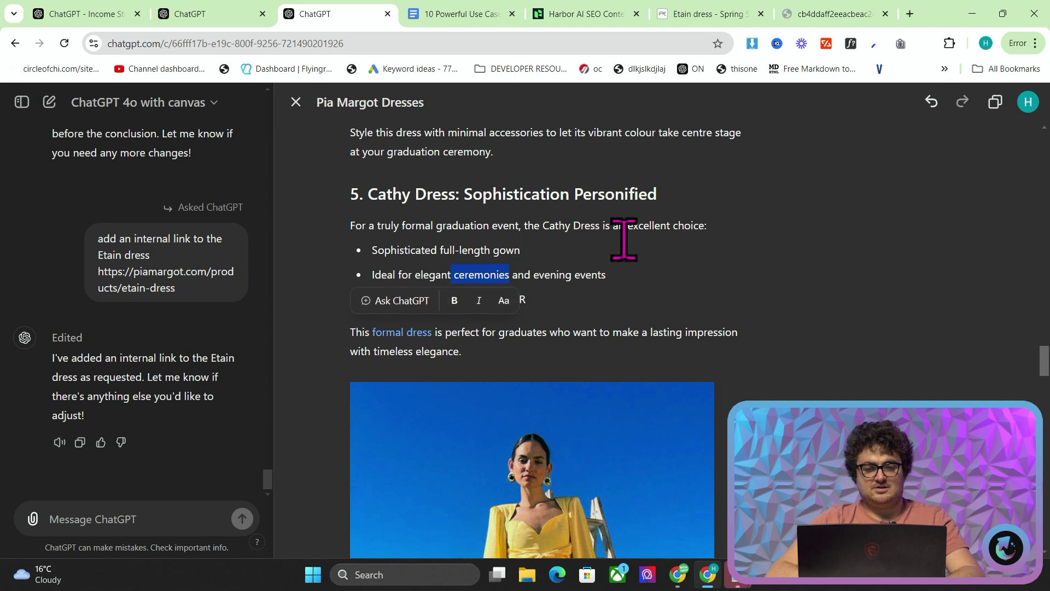
scroll(673, 230, "up", 15)
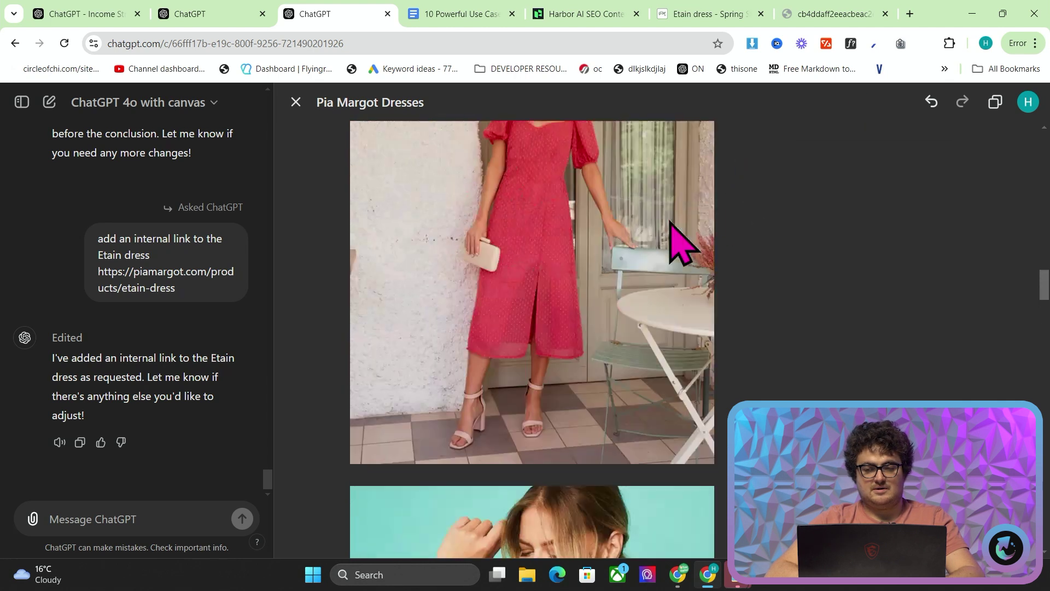
- Search Google in a new browser tab for "what is graduation wikipedia" and open the Wikipedia Graduation (disambiguation) result
left_click(908, 15)
type("what")
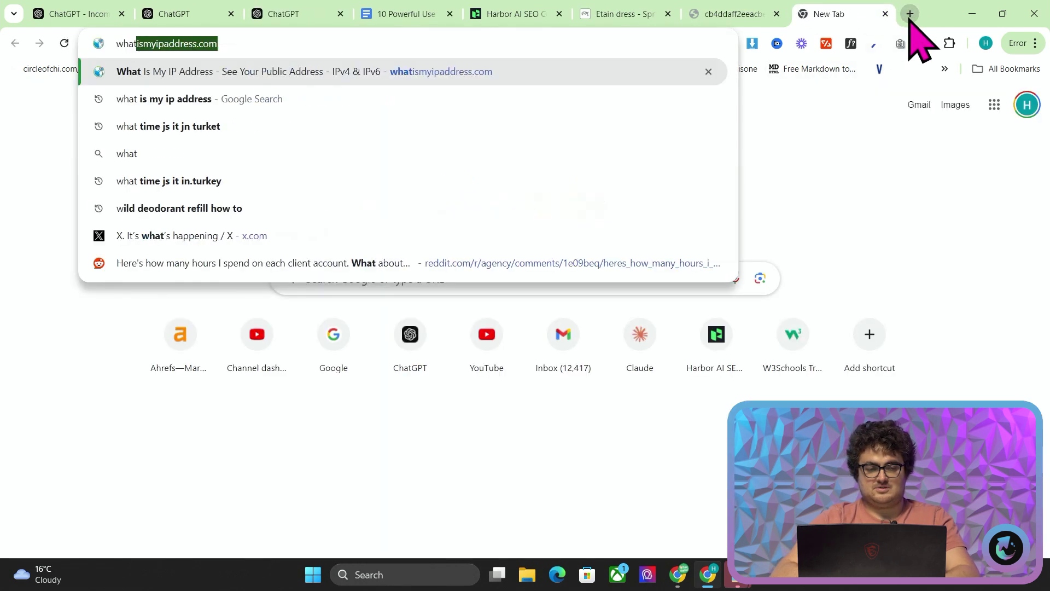
type(" is graduation wikipedia")
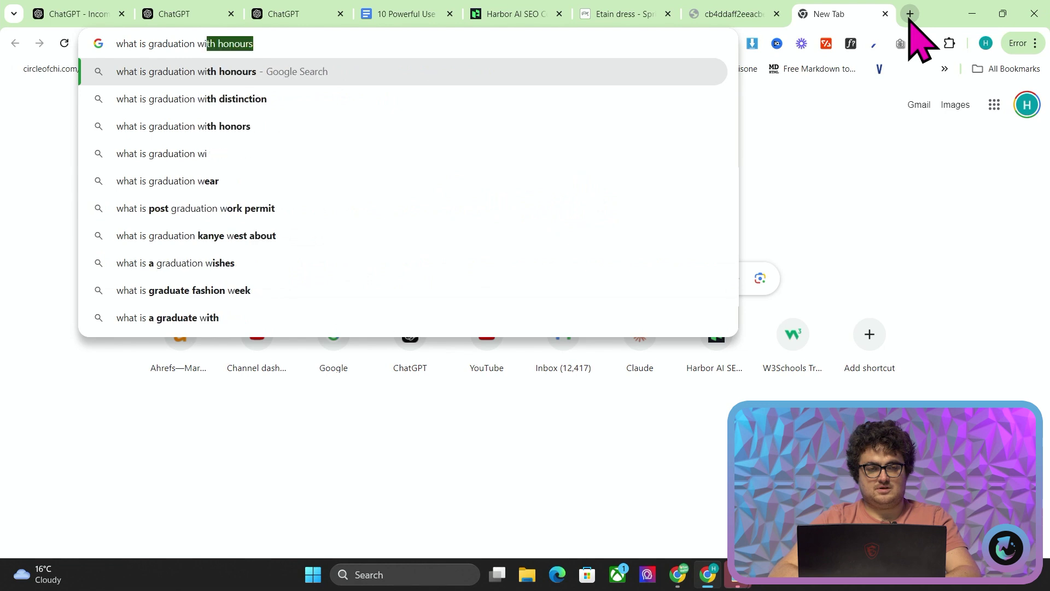
key("Return")
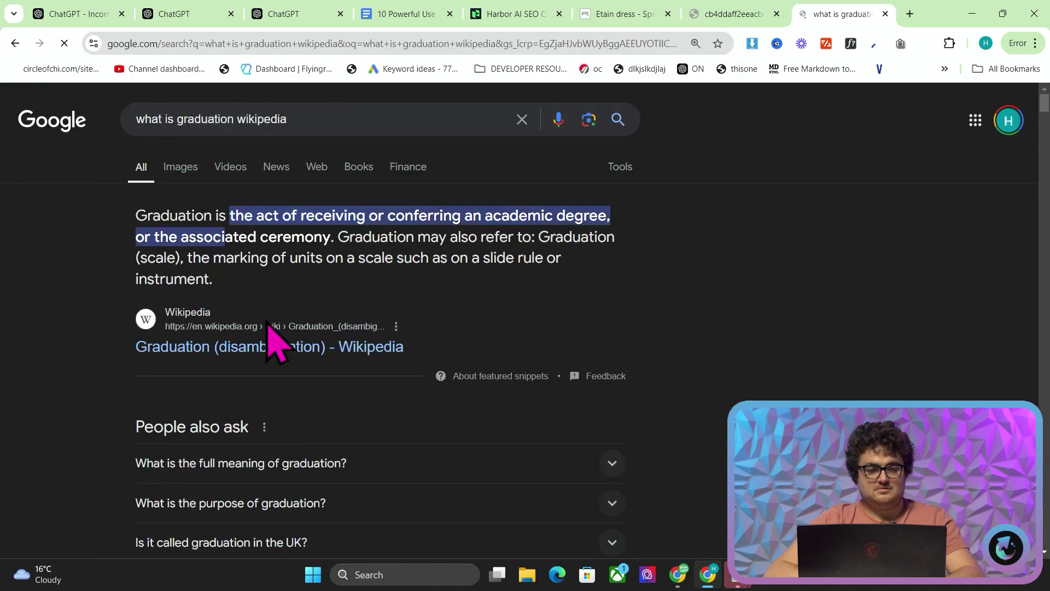
left_click(243, 344)
left_click(245, 39)
left_click(254, 44)
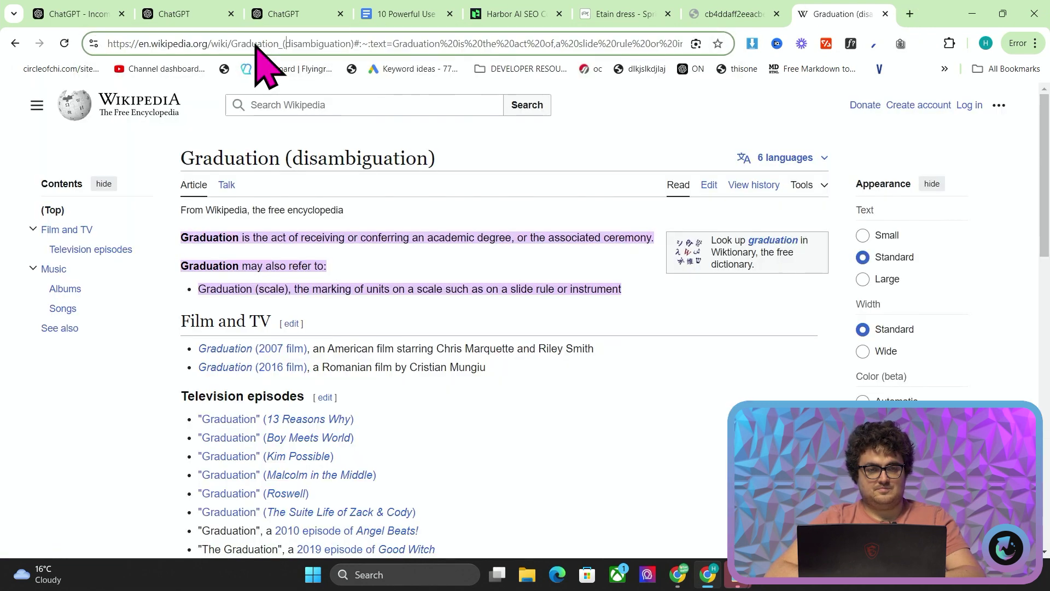
left_click_drag(280, 43, 121, 24)
key("ctrl+c")
- In the ChatGPT canvas, ask on the introduction paragraph to "add an external link to wikipedia to help build authority", including the copied address
left_click(266, 16)
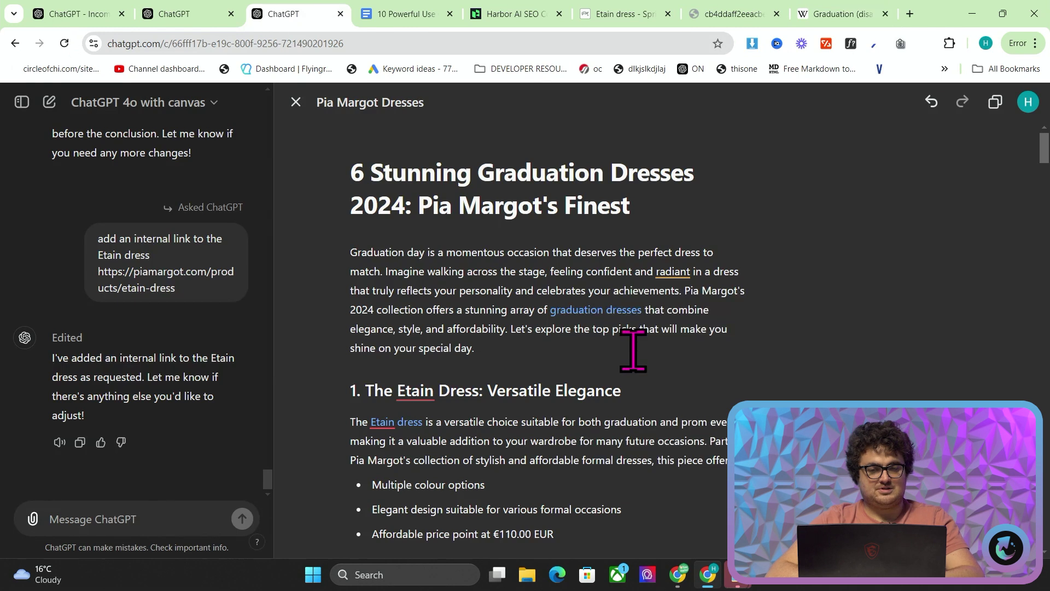
scroll(633, 352, "down", 2)
scroll(554, 300, "up", 1)
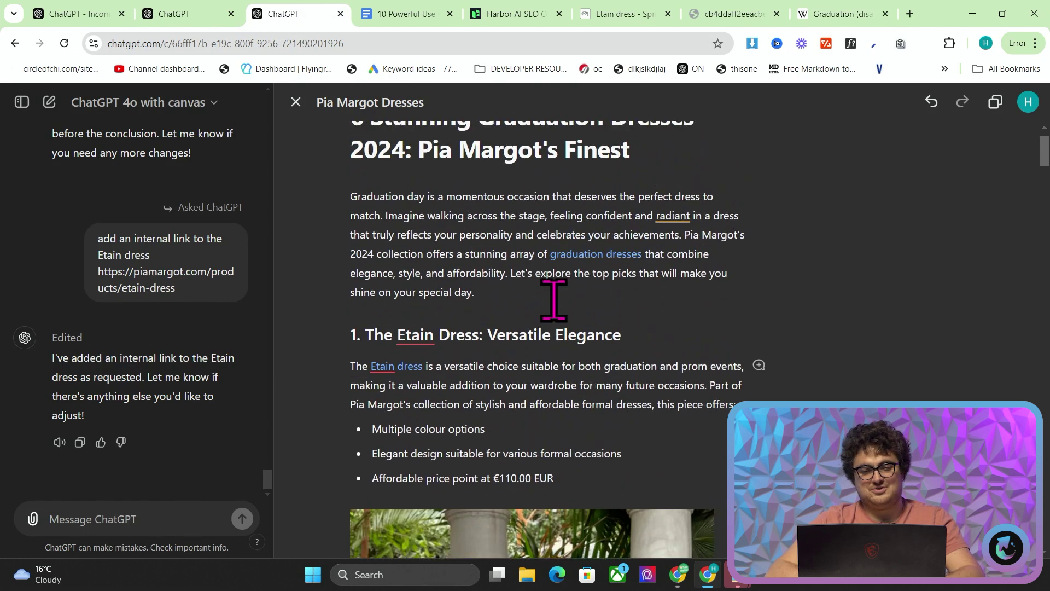
scroll(553, 299, "down", 1)
left_click(351, 185)
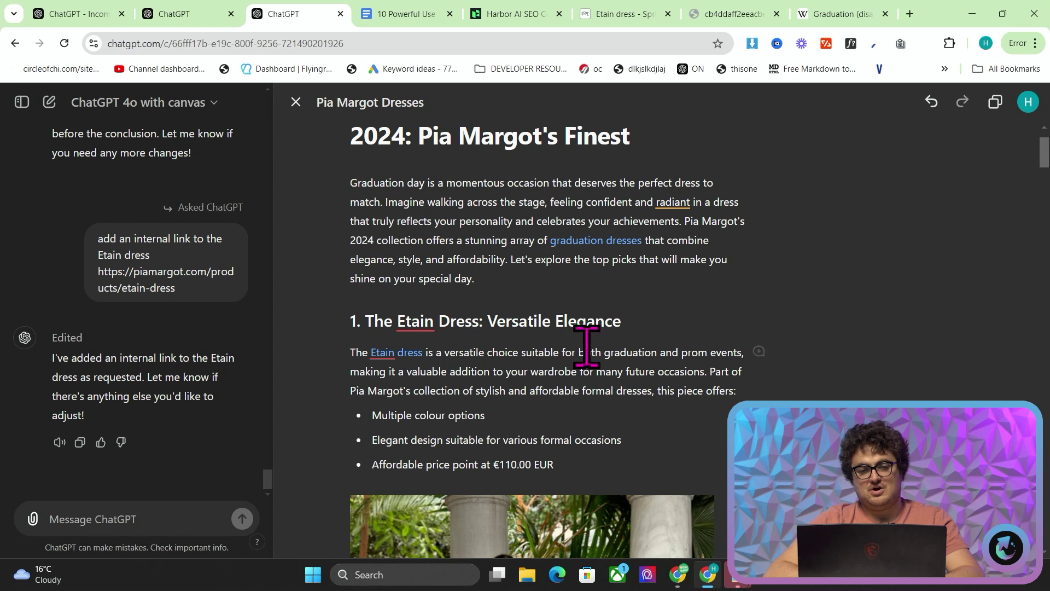
left_click(477, 279, "shift")
left_click(390, 304)
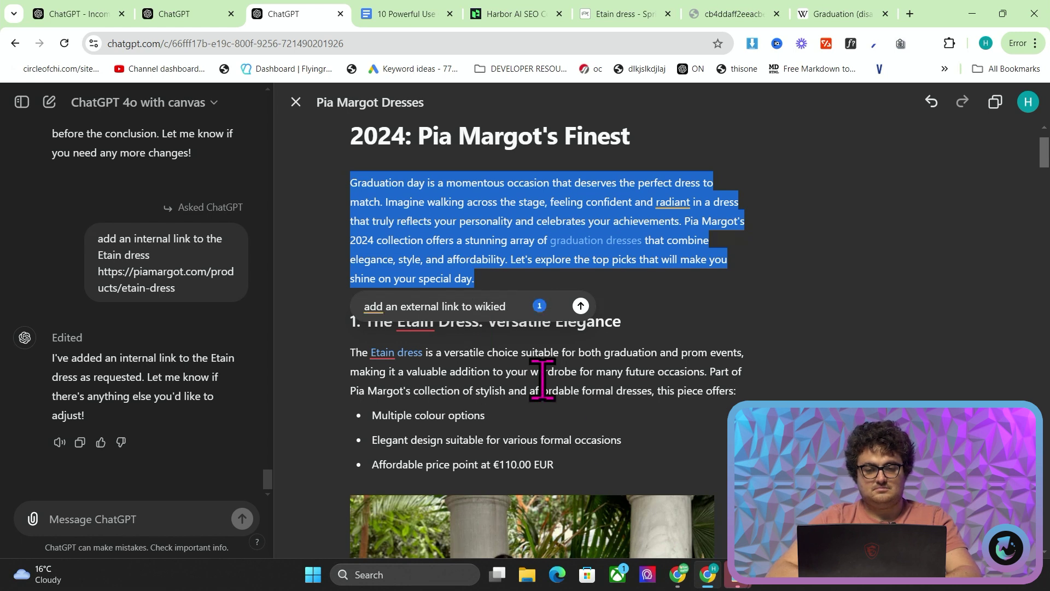
type("add an external link to wikipedia to help ")
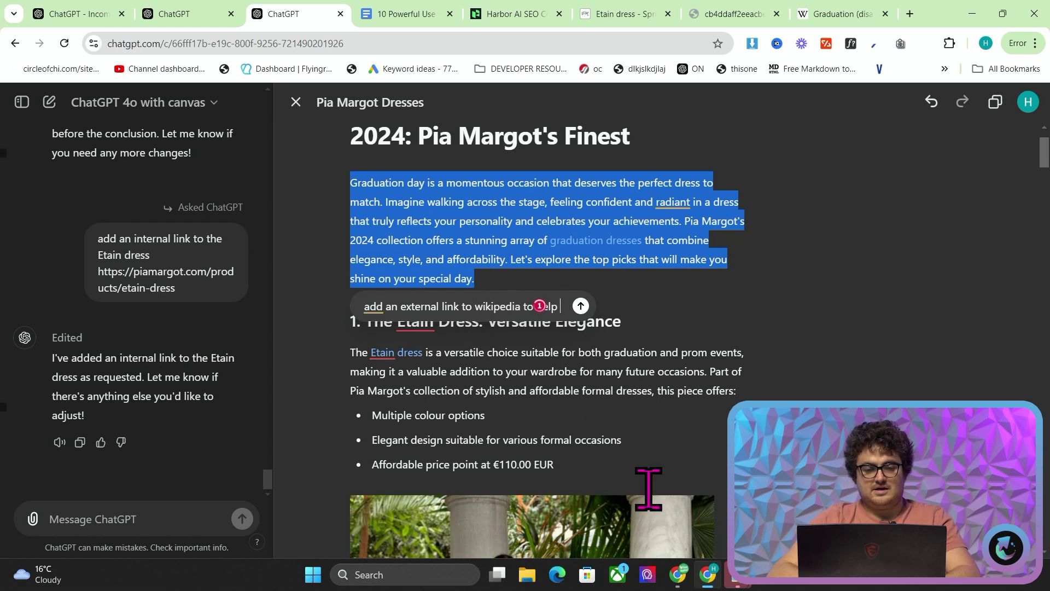
type("build authority")
key("ctrl+v")
key("Return")
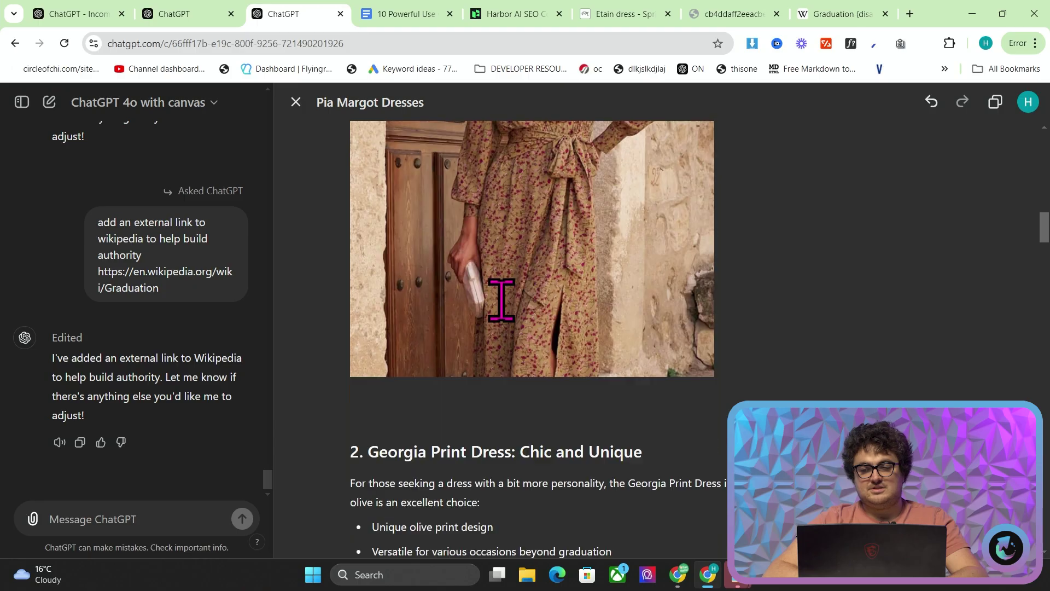
- Go to the article's conclusion and ask ChatGPT in the chat to write an SEO-optimized meta description for the article at the bottom
scroll(501, 299, "down", 10)
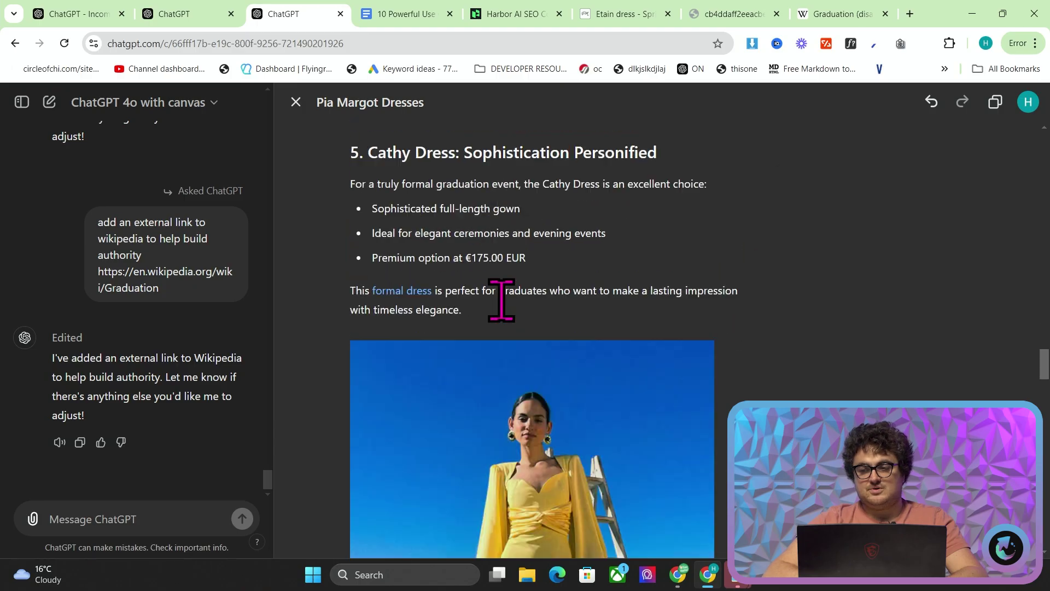
scroll(500, 300, "down", 5)
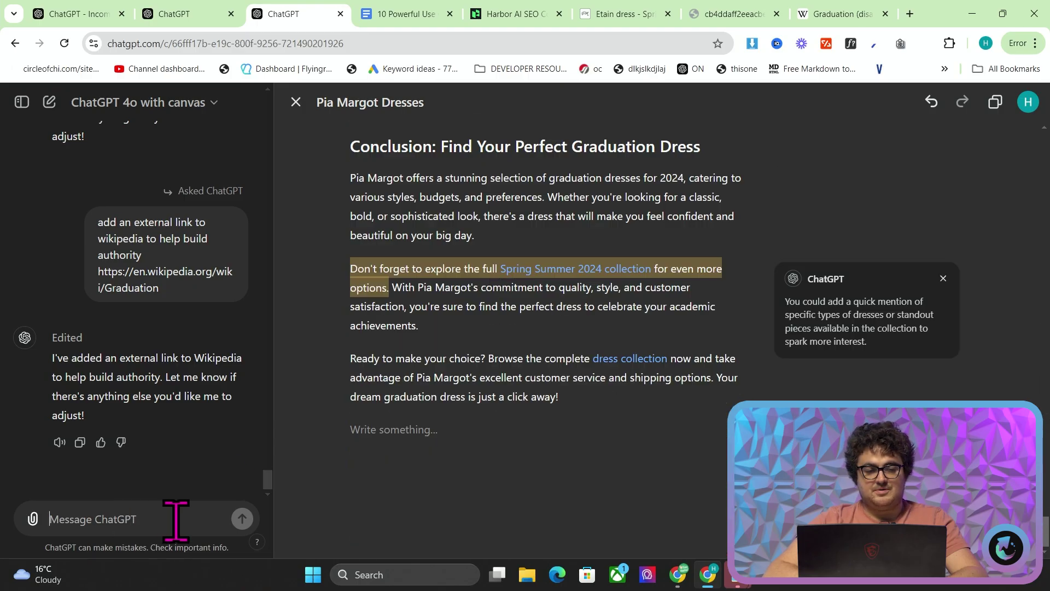
type("At the bottom")
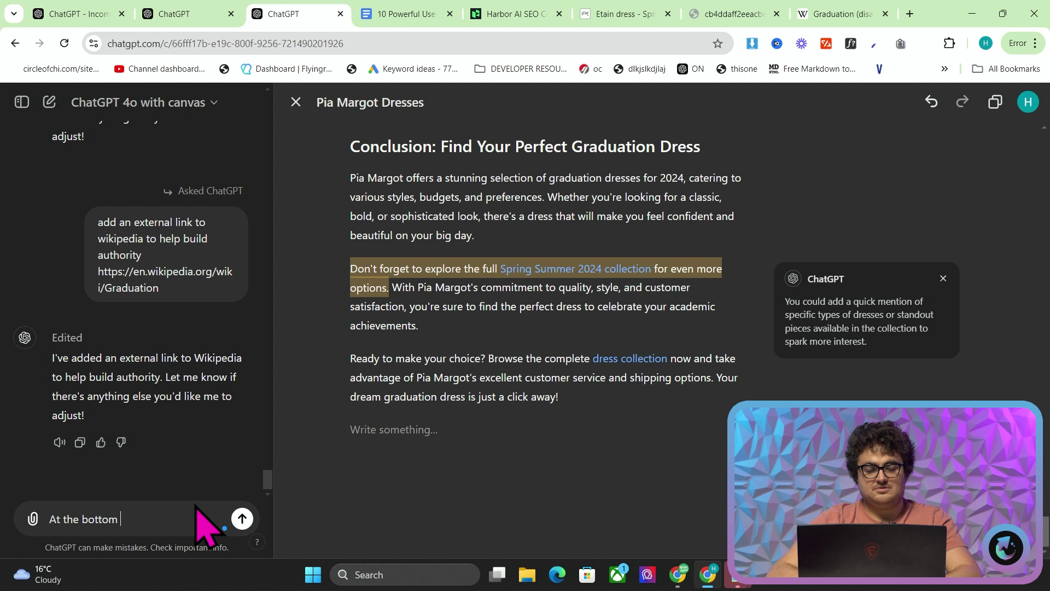
type(" write me a meta description which is SE")
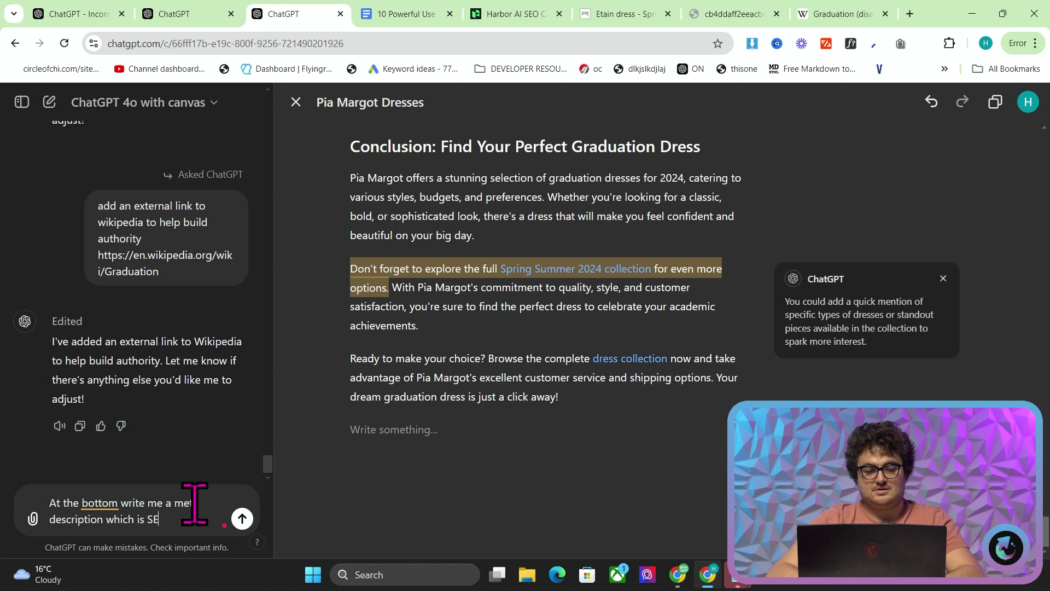
type("O optimzied for the a")
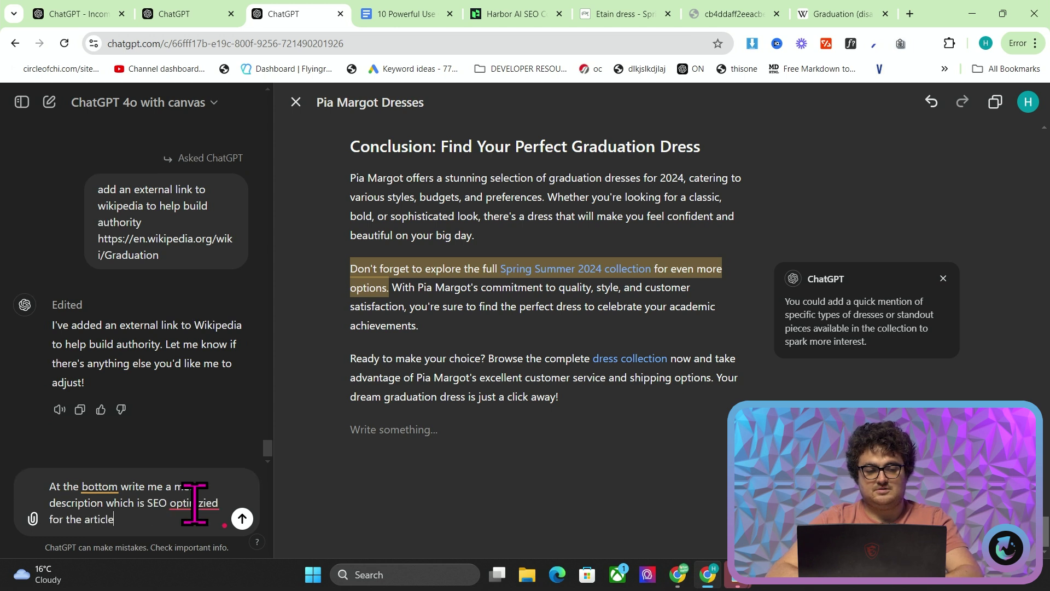
type("rticle")
key("Return")
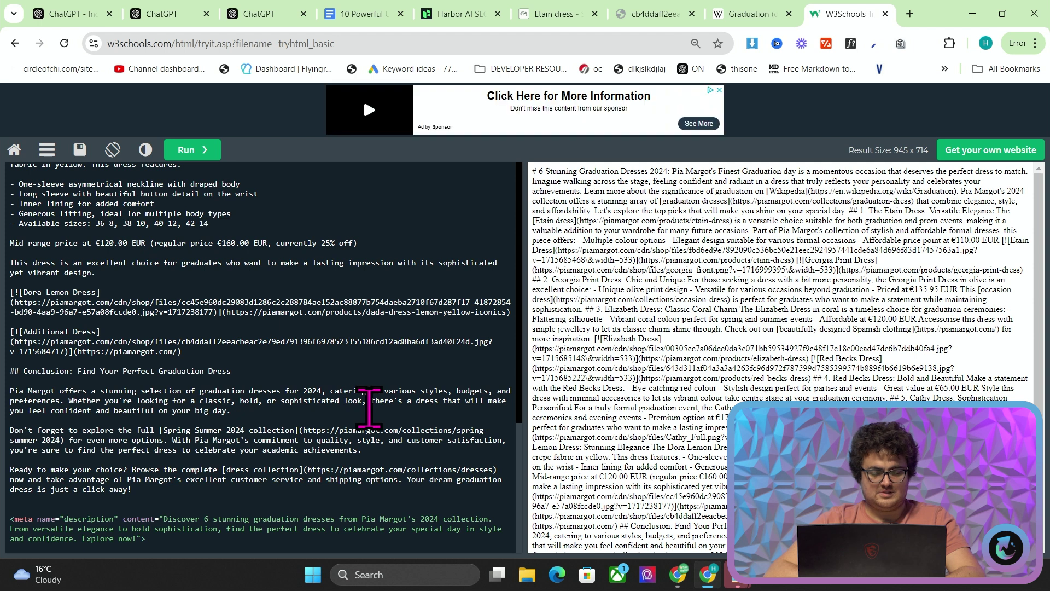
- Copy the meta description text from the W3Schools code and paste it under a "Meta description:" label after the conclusion in the ChatGPT canvas
left_click_drag(136, 538, 163, 519)
key("ctrl+c")
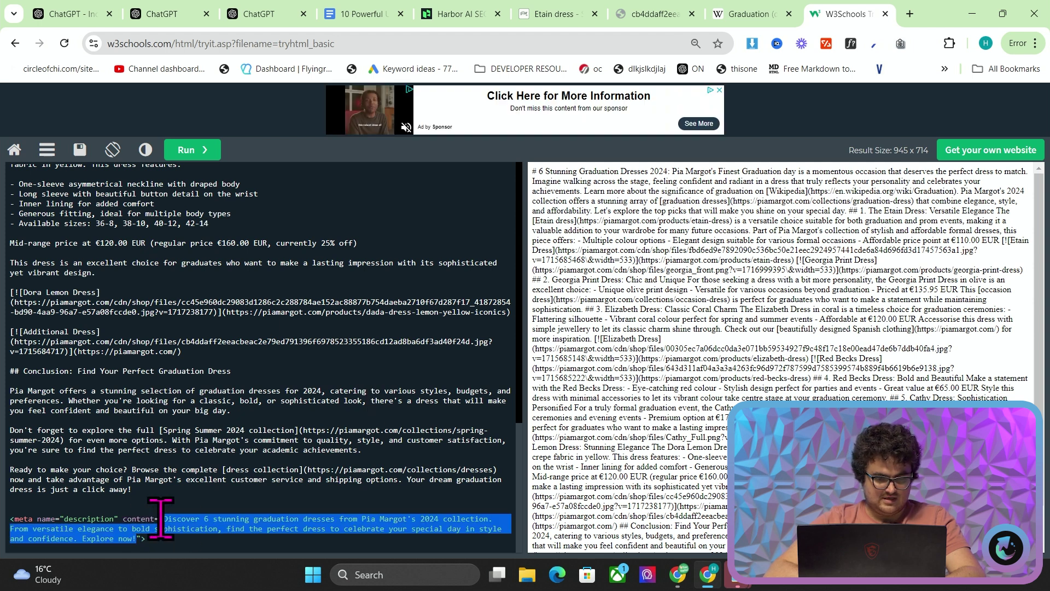
left_click(257, 14)
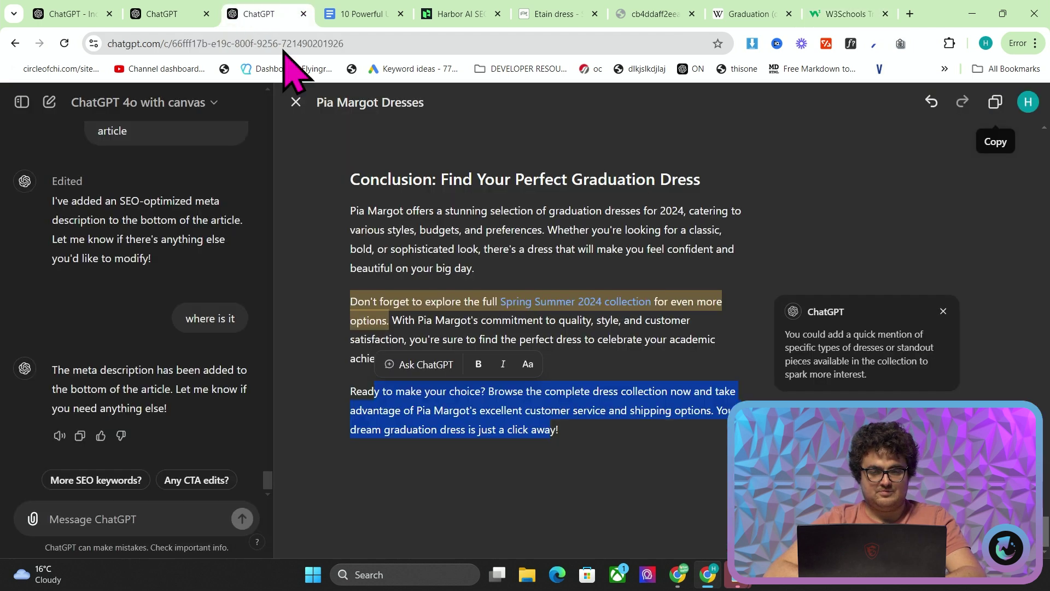
left_click(609, 434)
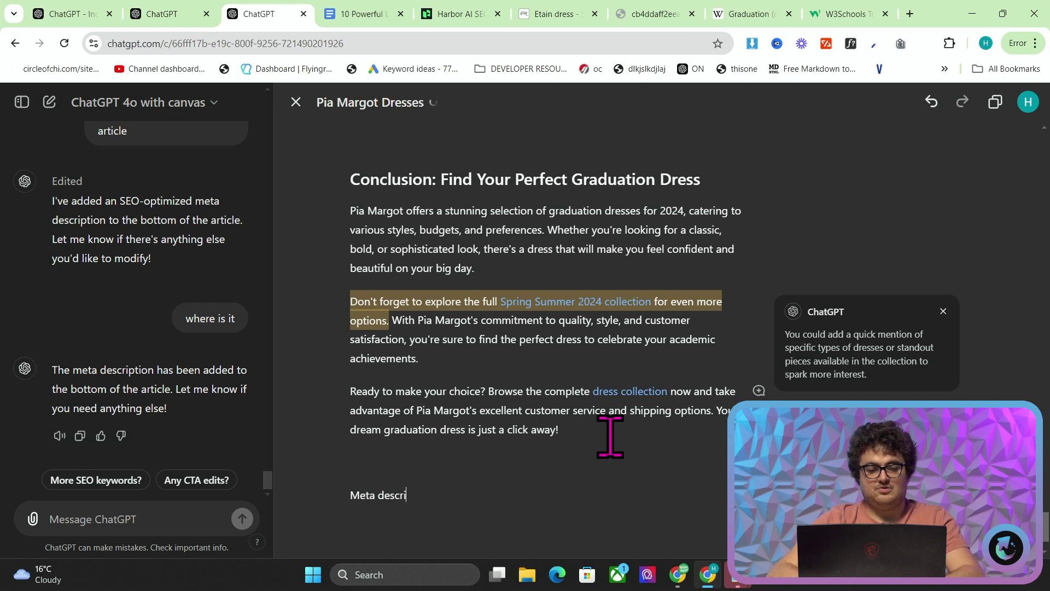
key("ctrl+v")
scroll(452, 415, "down", 2)
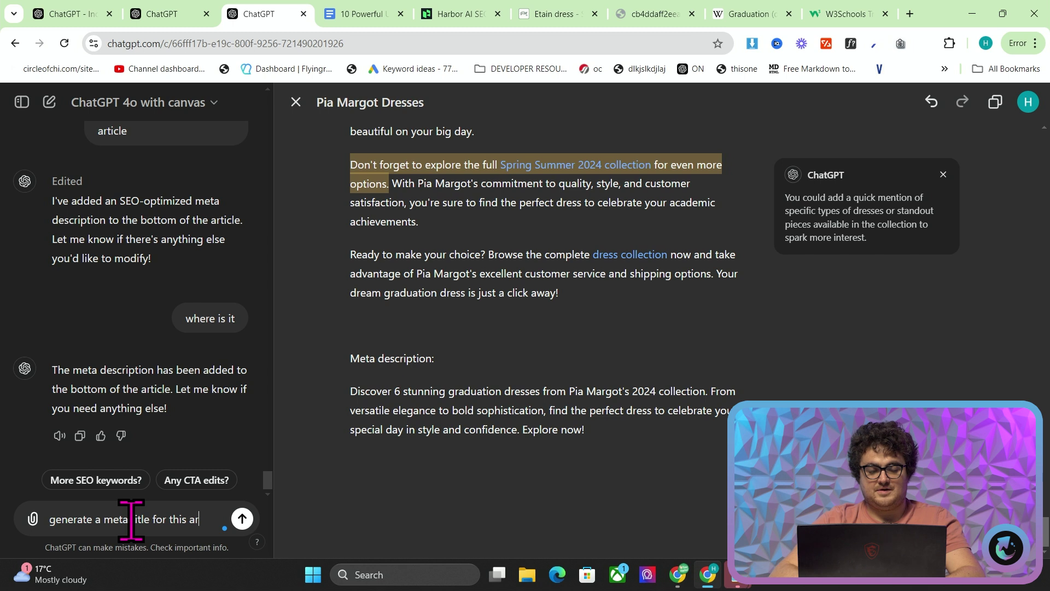
- Ask ChatGPT to generate a meta title for this article in plaintext, formatted as "meta title:" followed by "title here"
type("ust use plaintext and write me")
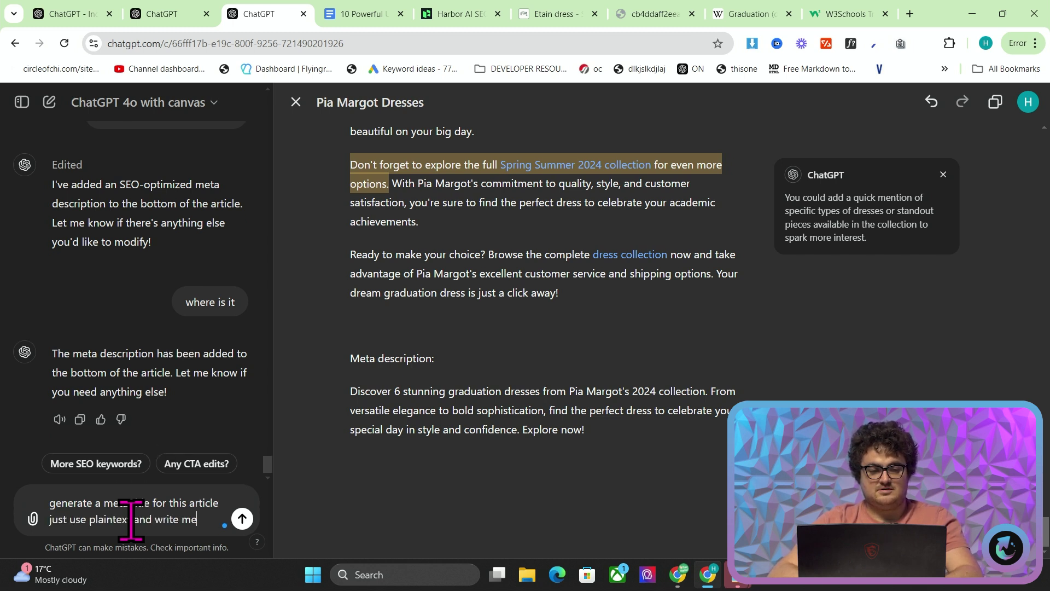
type("ta title:")
key("shift+Return")
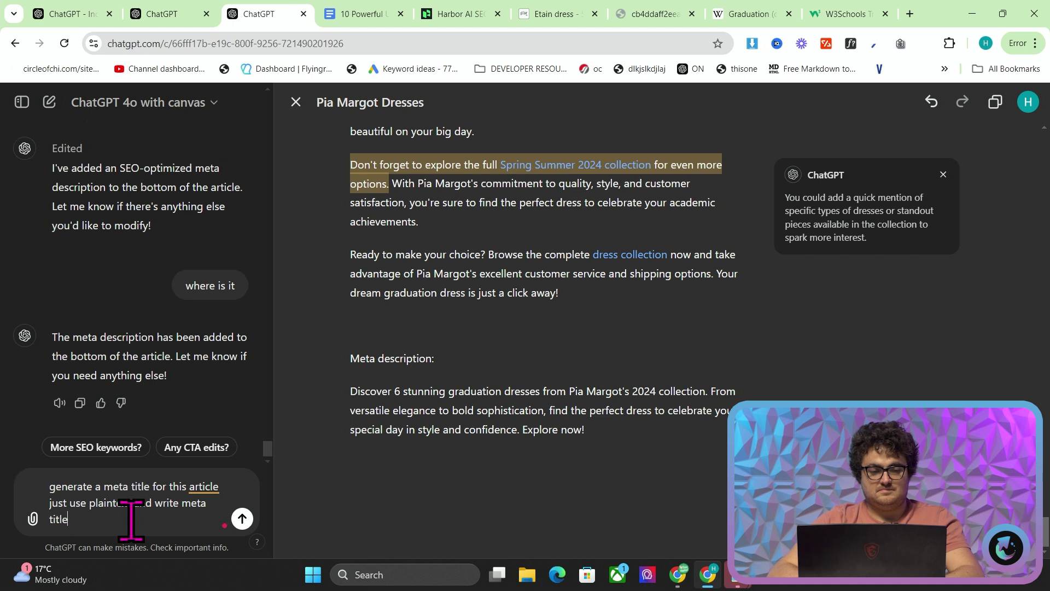
type("~")
key("shift+Return")
type("title here")
key("Return")
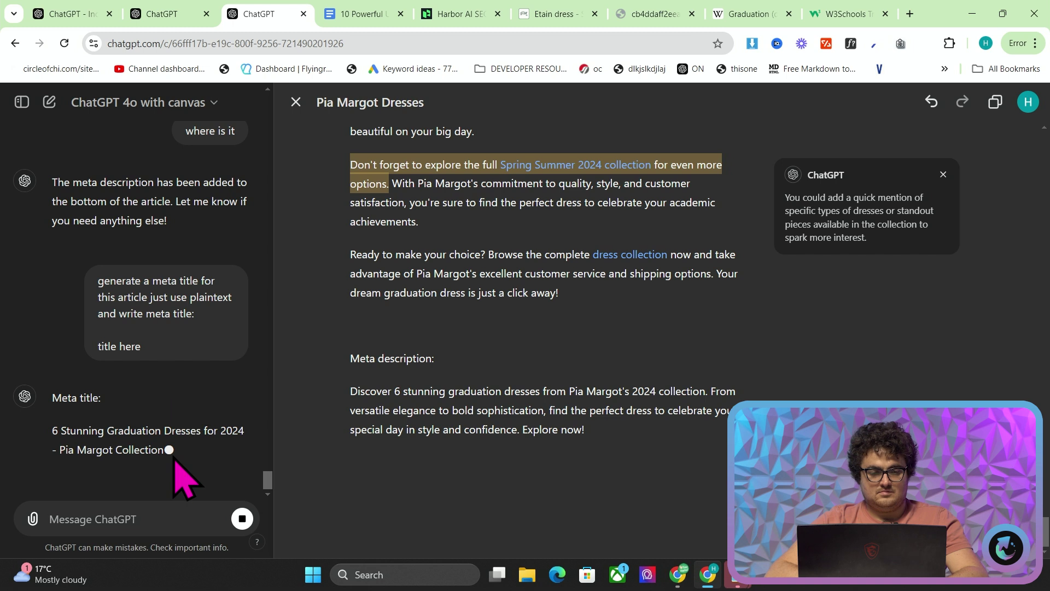
- Copy the generated meta title with its label from the chat reply and paste it below the meta description in the canvas
left_click_drag(166, 425, 52, 371)
key("ctrl+c")
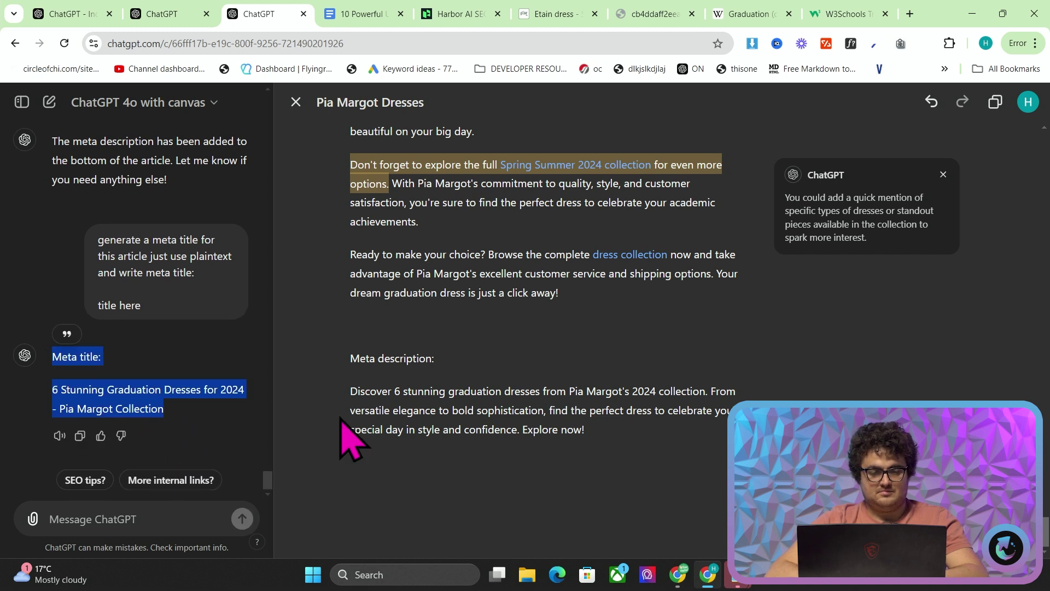
left_click(610, 432)
key("Return")
key("ctrl+v")
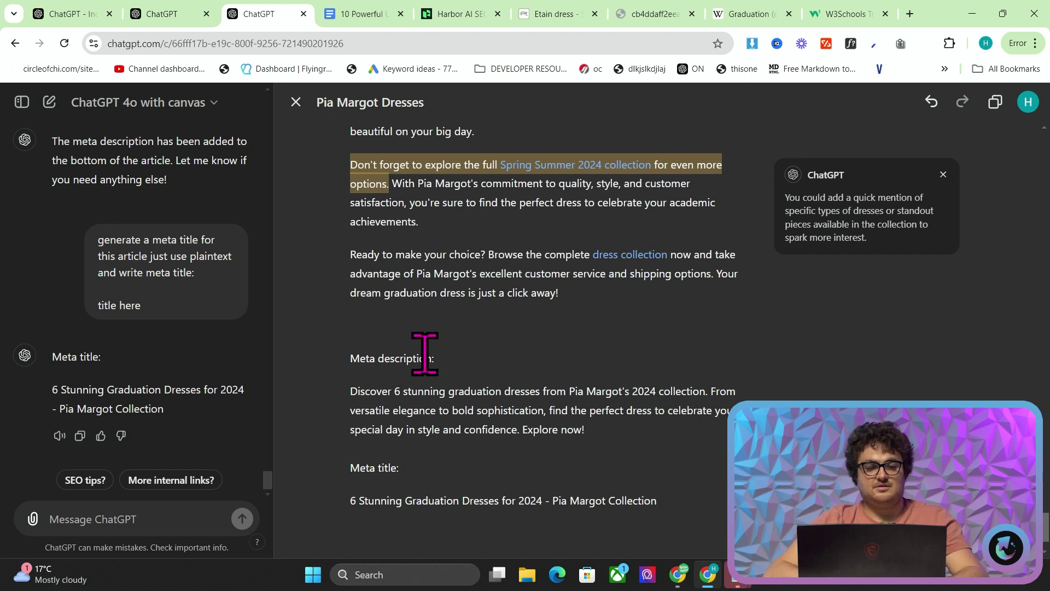
- Review the pasted meta description and meta title at the end of the article
left_click(616, 426, "shift")
key("Right")
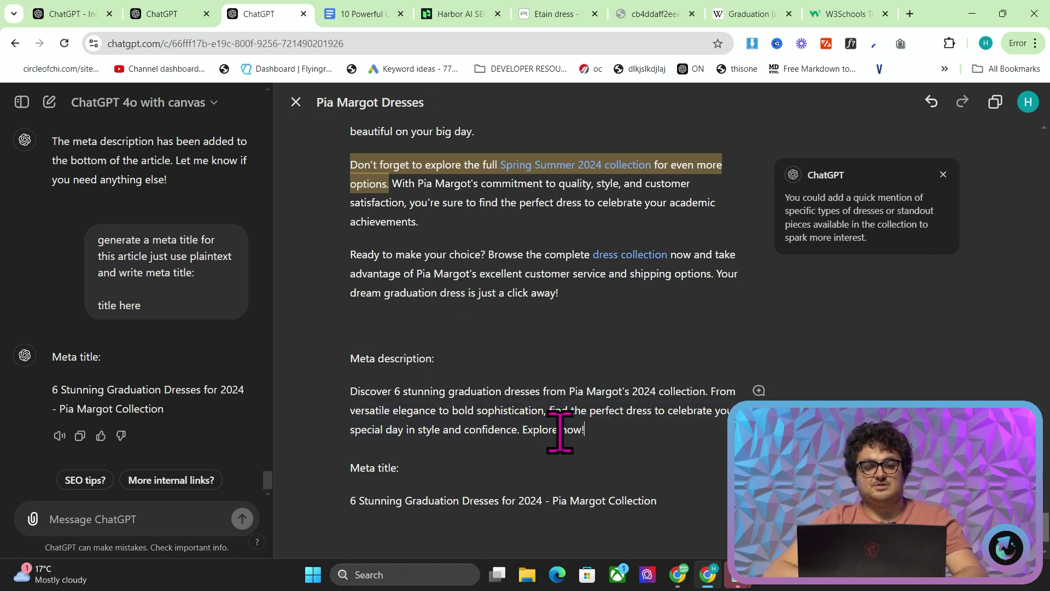
left_click_drag(350, 505, 663, 495)
left_click(675, 504)
- Check the table of contents with jump links use case in the Google Docs outline, and return to the article in ChatGPT
left_click(361, 14)
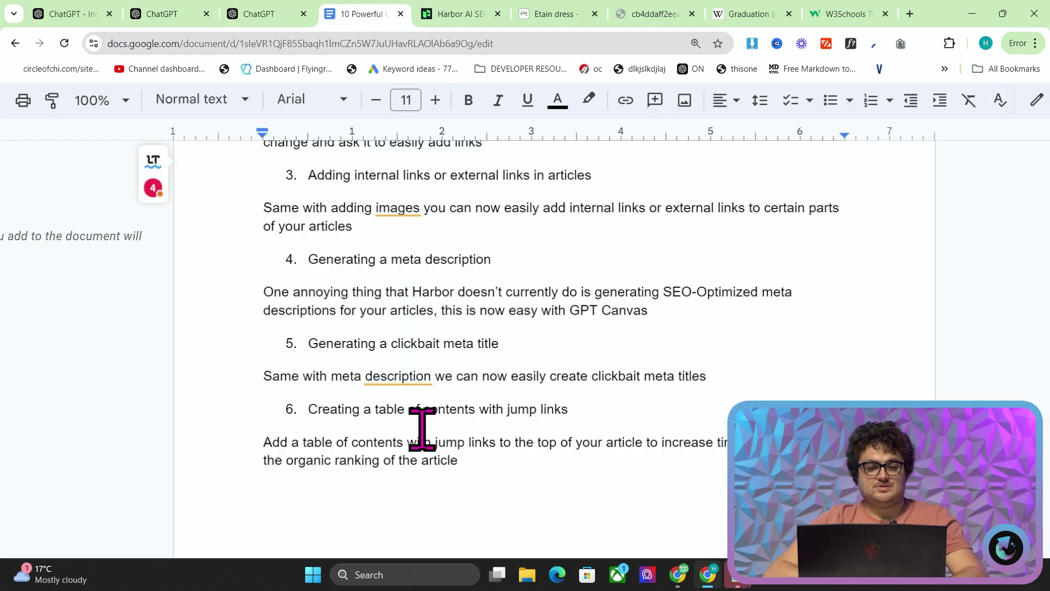
left_click(296, 13)
scroll(539, 281, "up", 10)
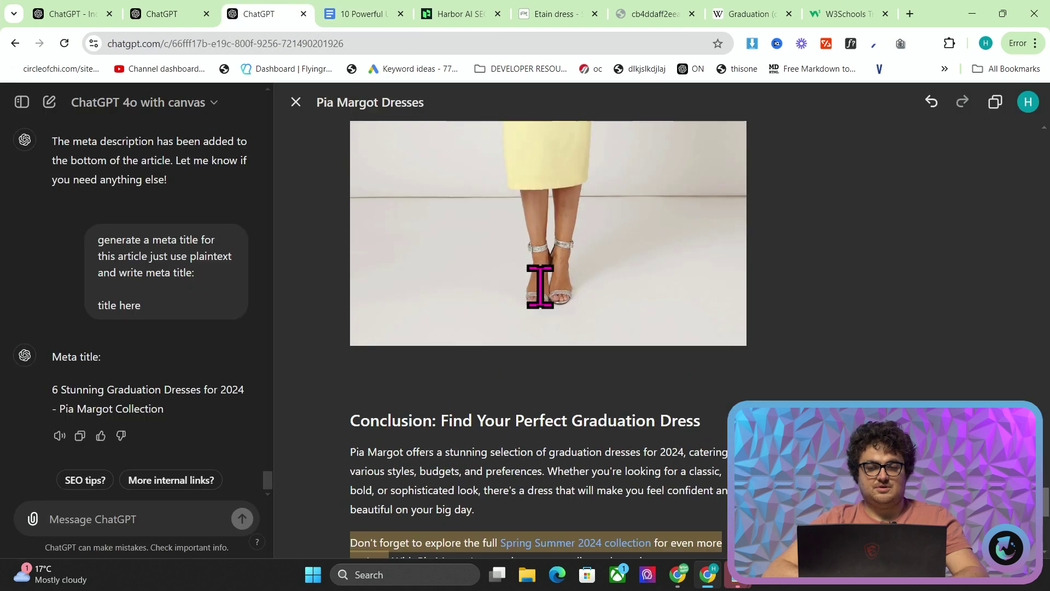
- Insert an empty line between the article's main title and its introduction paragraph in the canvas
scroll(547, 301, "up", 15)
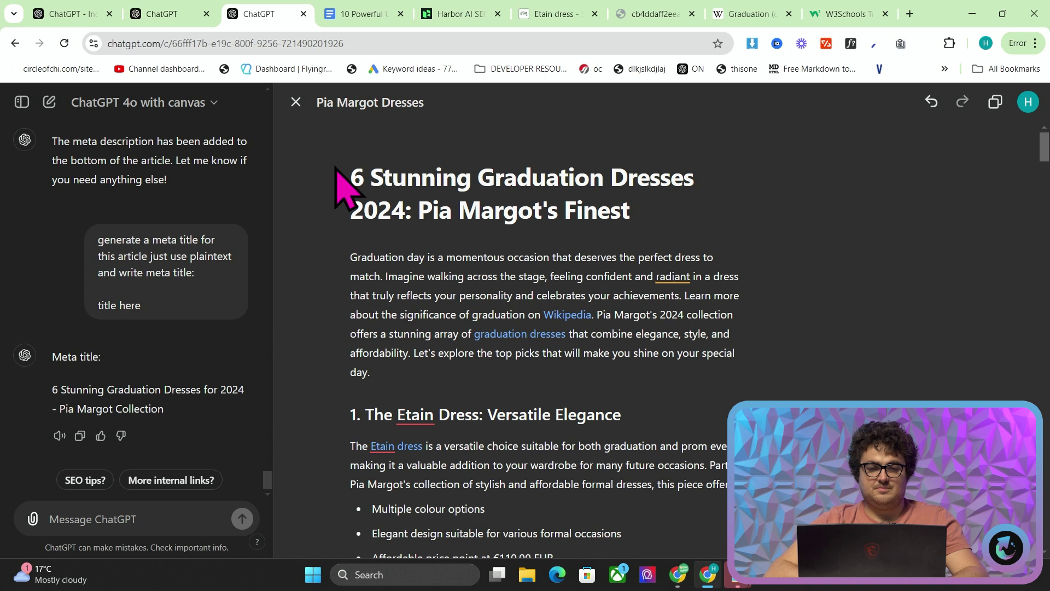
left_click_drag(402, 375, 305, 199)
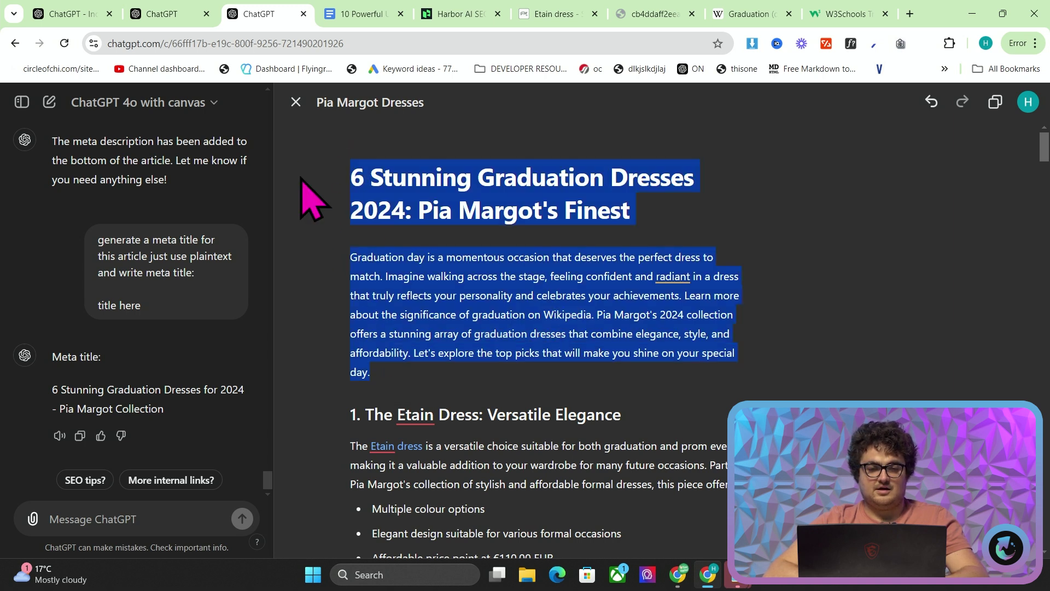
left_click(150, 517)
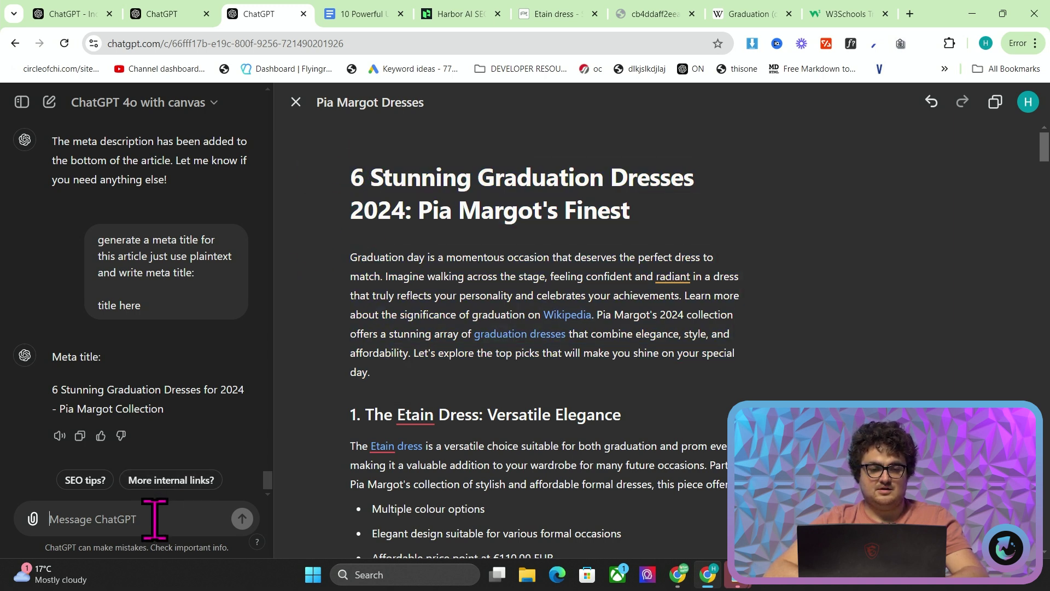
key("Return")
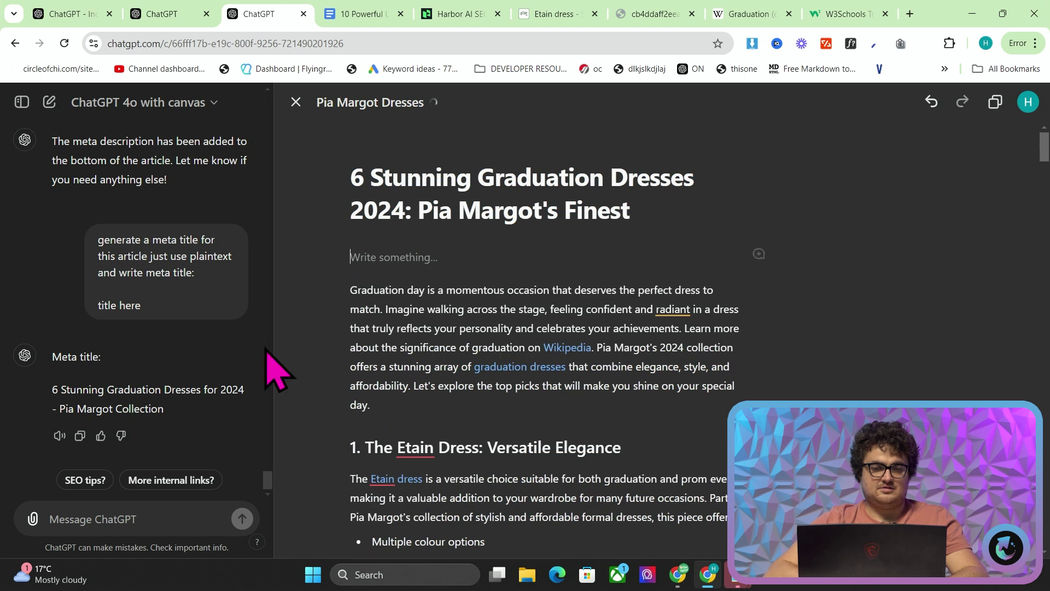
- Ask ChatGPT to add a table of contents with jumplinks for all headings in the article
left_click(126, 517)
type("Add a table of conte")
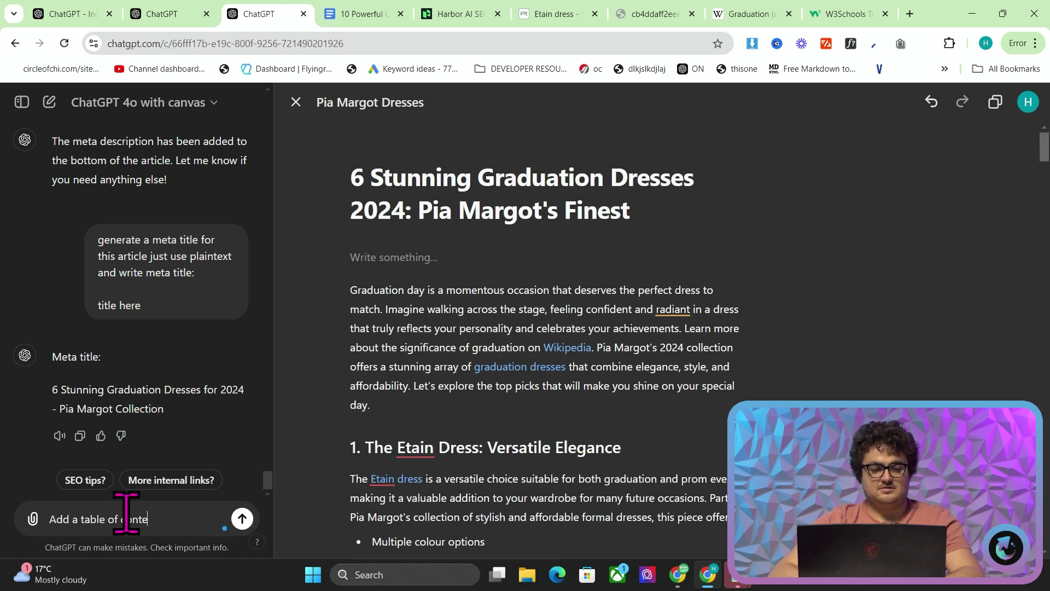
type("s for al")
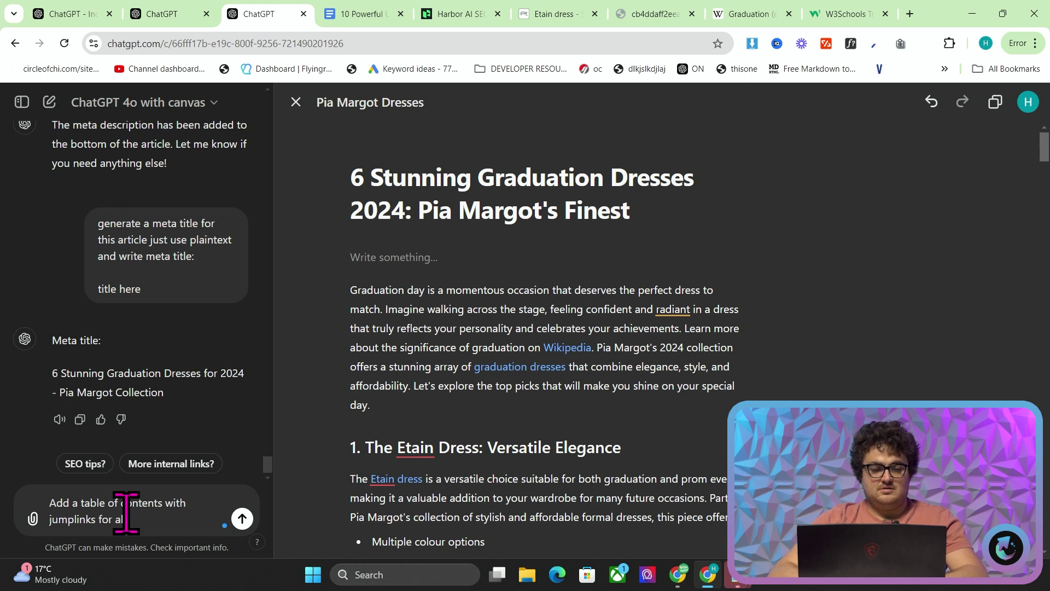
type("l ehadings in the article")
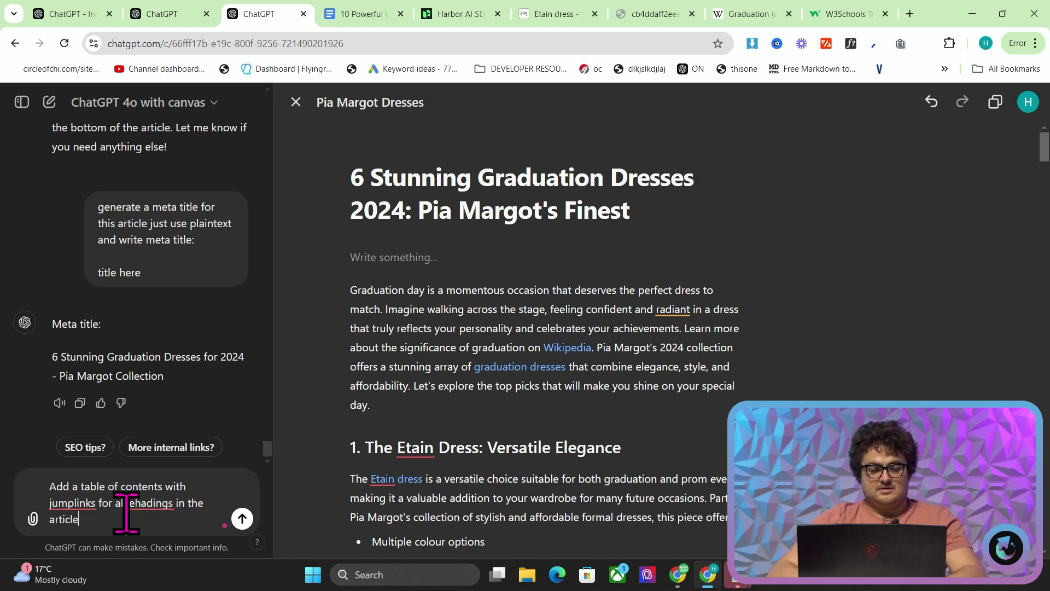
key("Return")
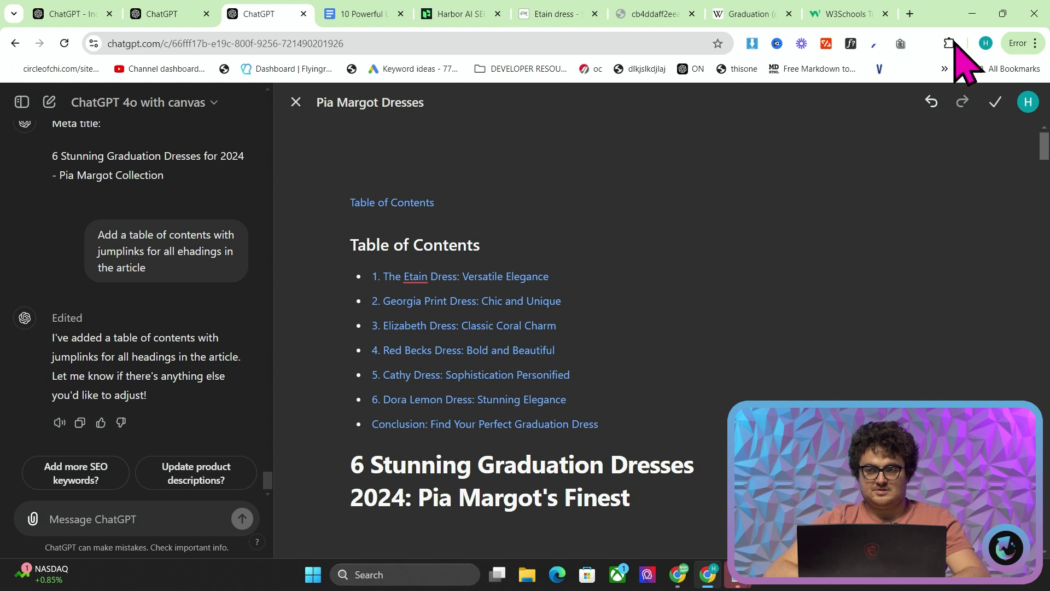
- Open the Free Markdown to HTML Converter at markdowntohtml.com in a new browser tab
left_click(910, 14)
type("html")
key("BackSpace")
key("BackSpace")
key("BackSpace")
type("ar")
key("BackSpace")
key("BackSpace")
key("BackSpace")
type("m")
key("Return")
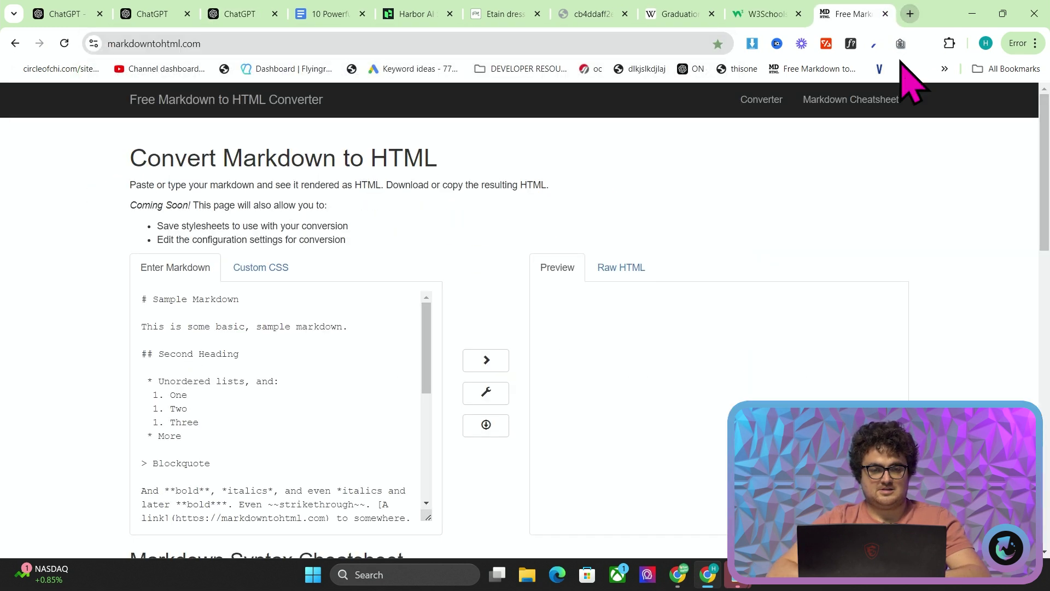
- Replace the converter's sample markdown with the article copied from the canvas
left_click(347, 428)
key("ctrl+a")
key("ctrl+v")
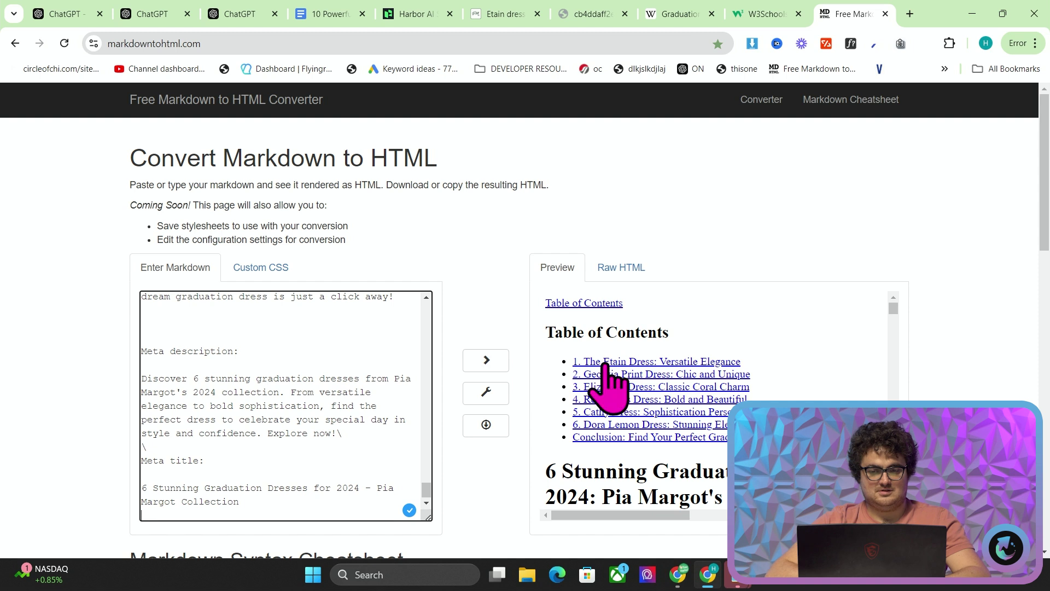
- Test the table of contents jump links for the Etain Dress and Conclusion sections in the converter's preview
left_click(609, 362)
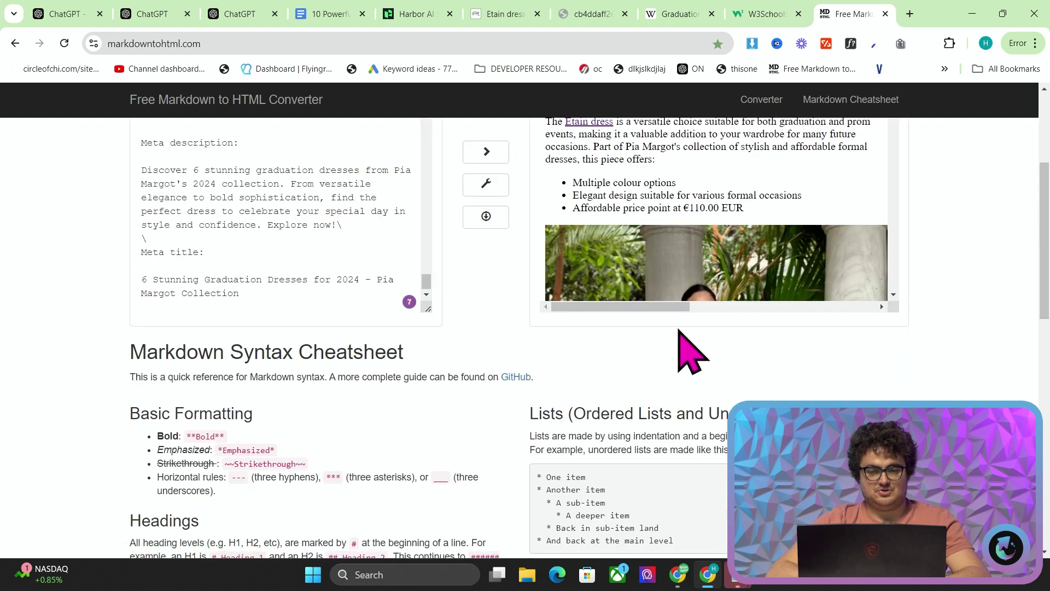
key("alt+Left")
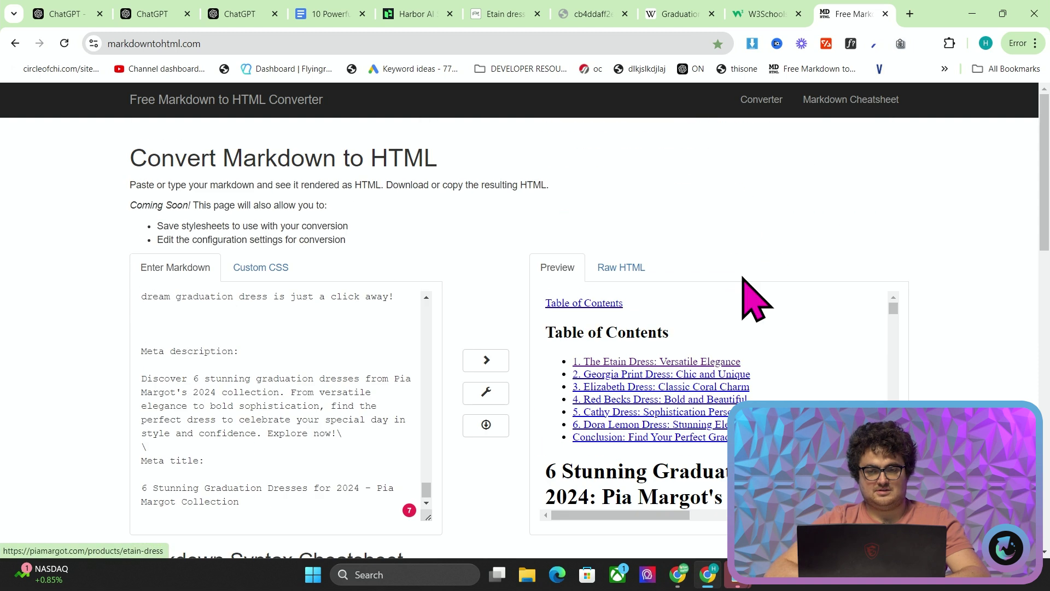
left_click(635, 436)
scroll(785, 376, "up", 2)
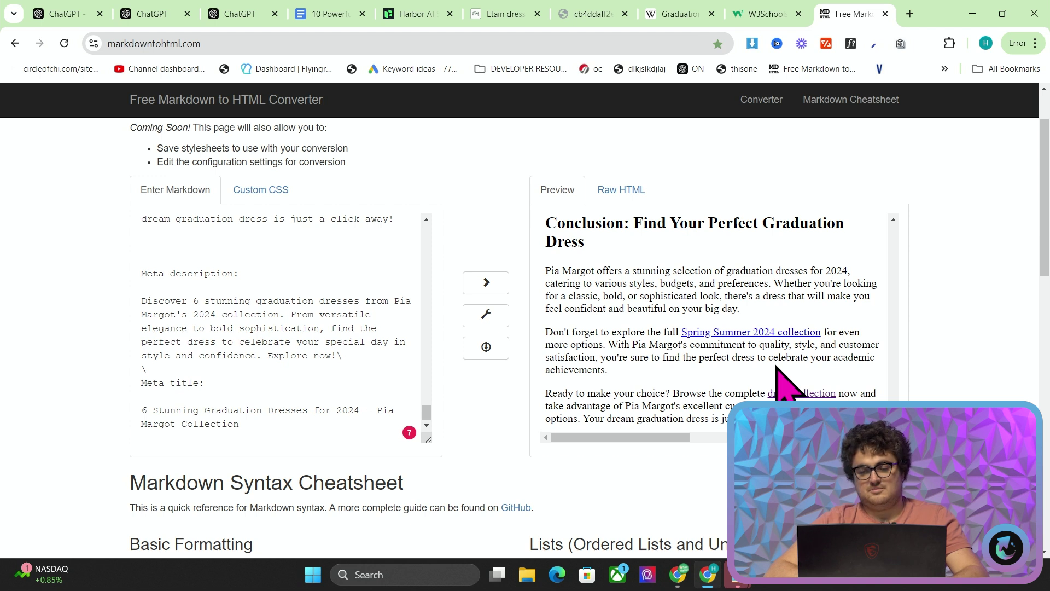
scroll(775, 364, "up", 1)
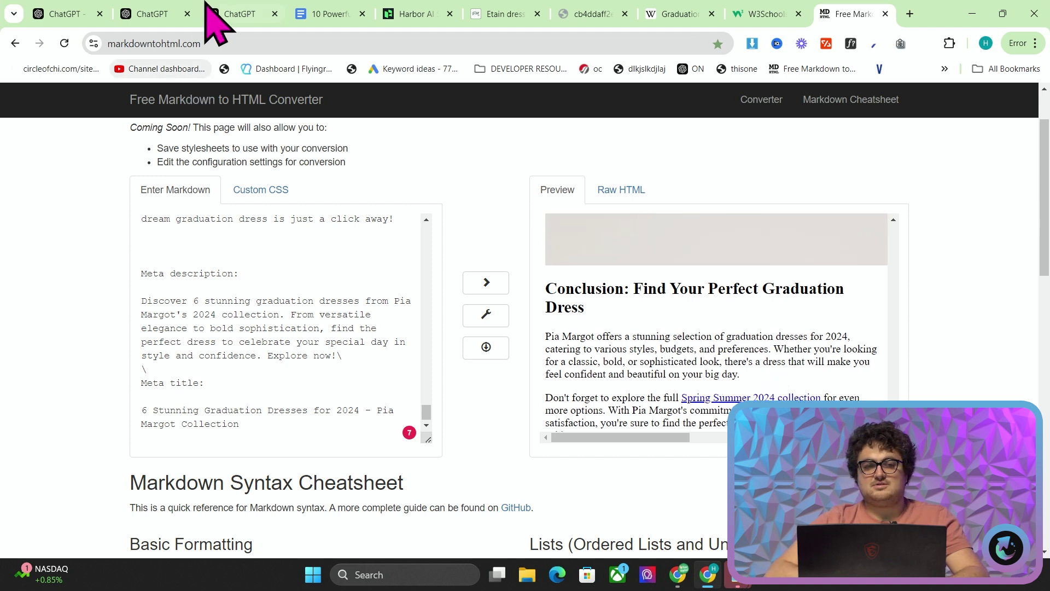
- Return to the ChatGPT canvas and review the table of contents against the article's sections
left_click(183, 12)
left_click(221, 11)
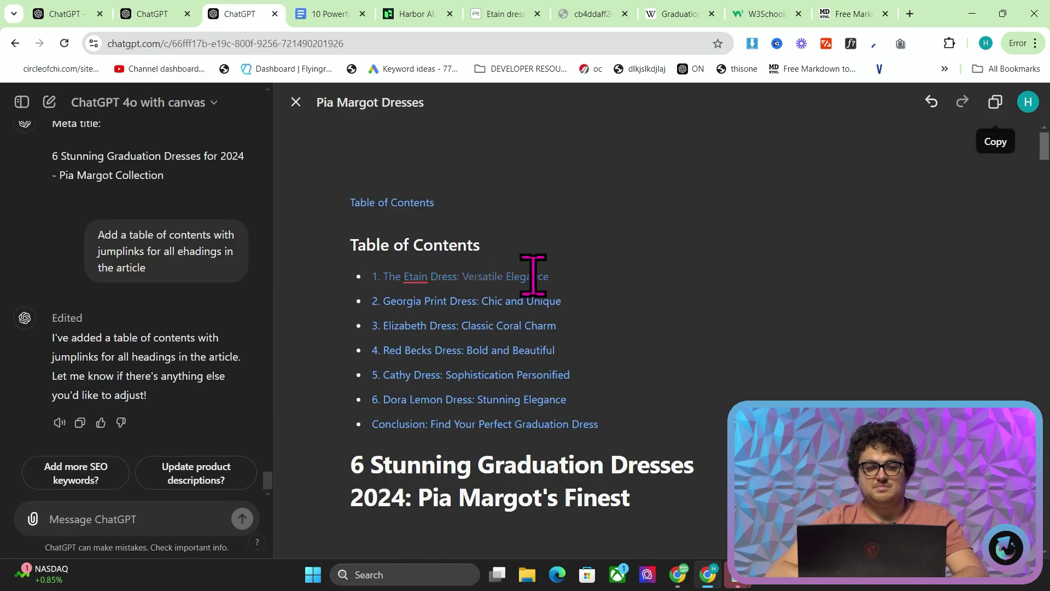
scroll(534, 275, "down", 15)
scroll(533, 275, "down", 6)
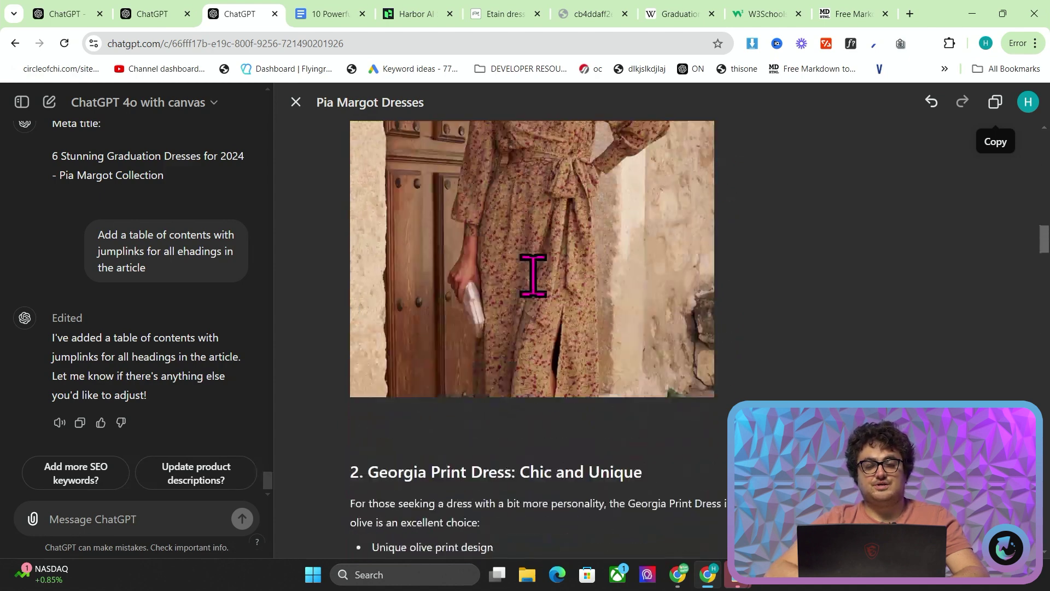
scroll(534, 275, "up", 20)
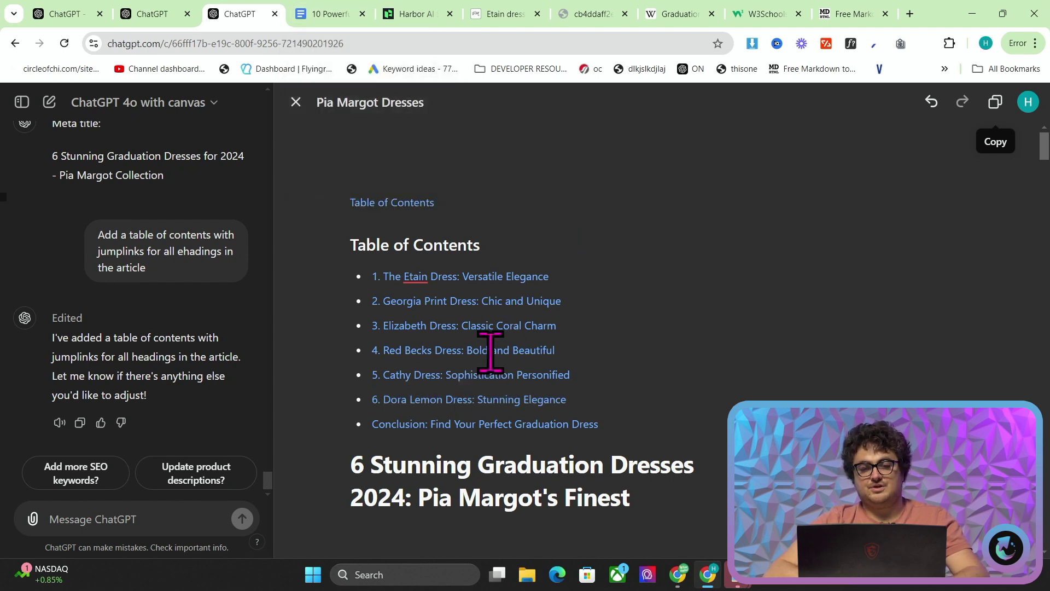
scroll(507, 179, "down", 8)
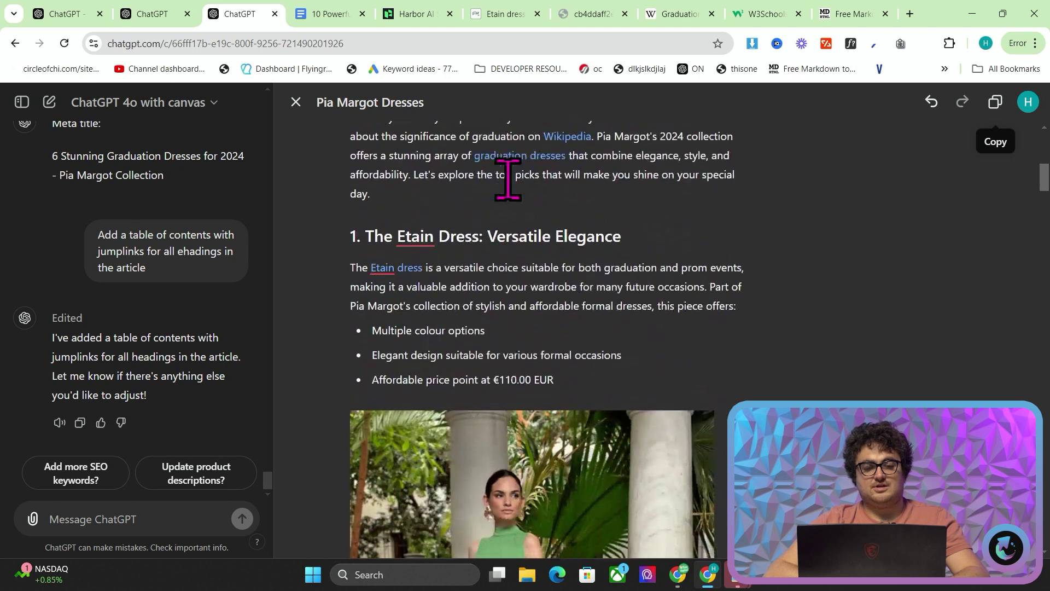
scroll(507, 179, "up", 1)
- Copy the comparison table prompt from the Google Docs outline and send it to ChatGPT, adding product image links and placement before heading 1. The Etain Dress
left_click(320, 16)
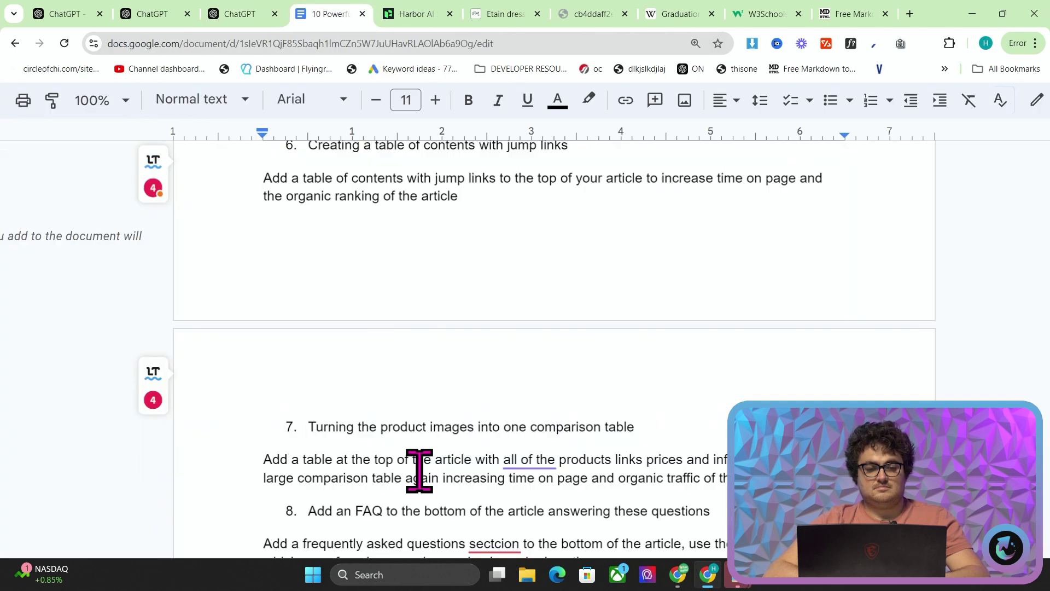
left_click(244, 16)
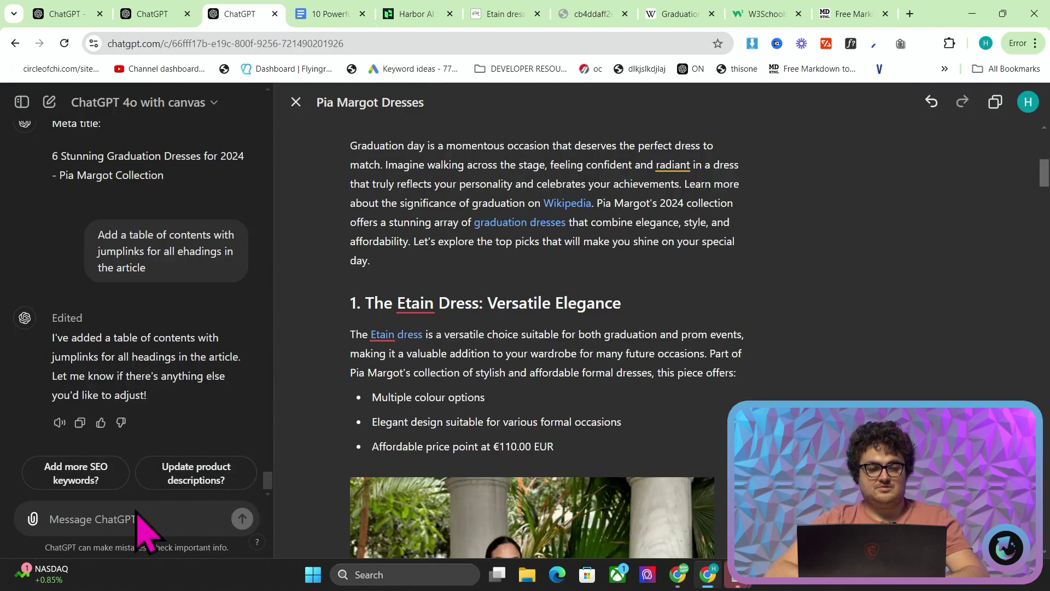
type("Add a table at the top of the article with all of the products links prices and information into a large comparison table again increasing time on page and organic traffic of the article")
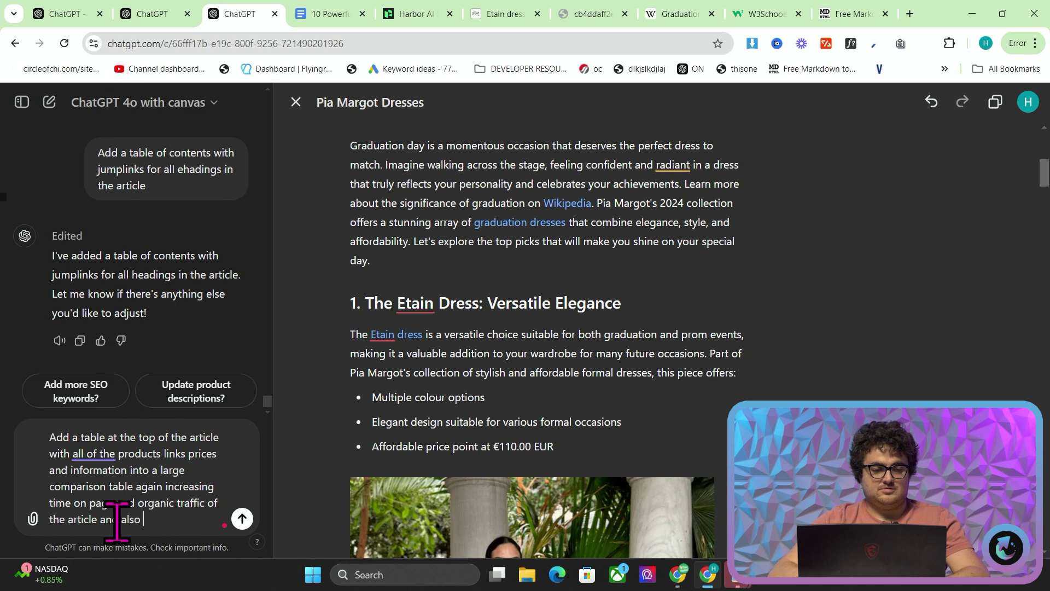
type("product image links")
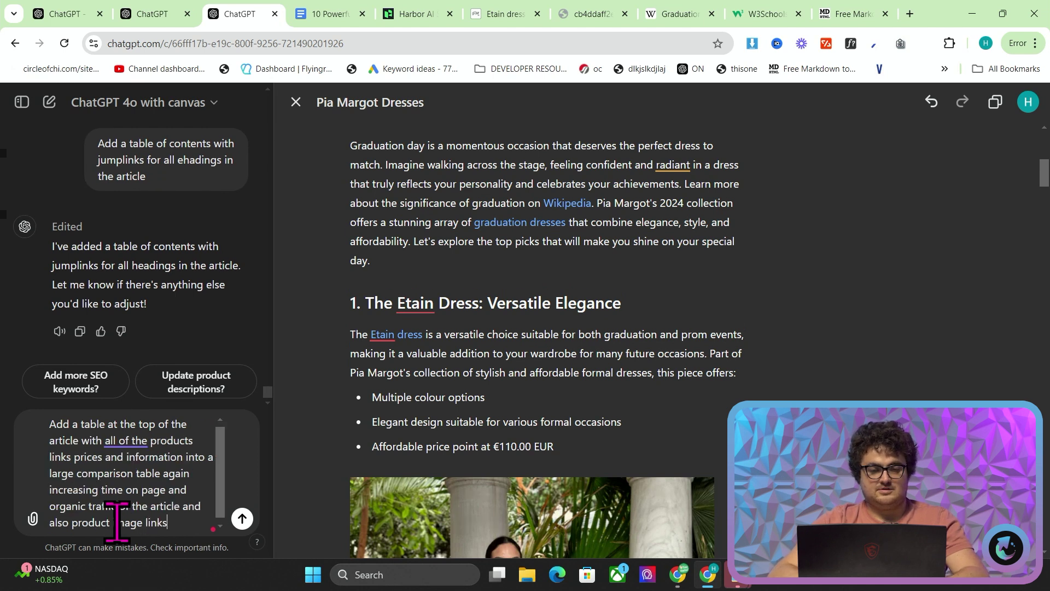
type(" jsut before the he")
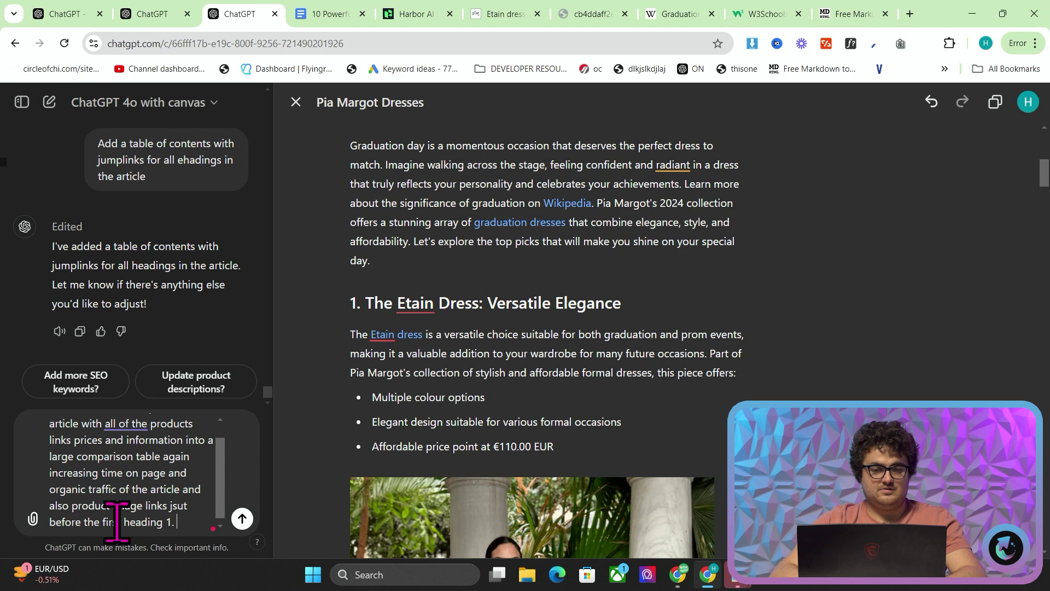
type("ading")
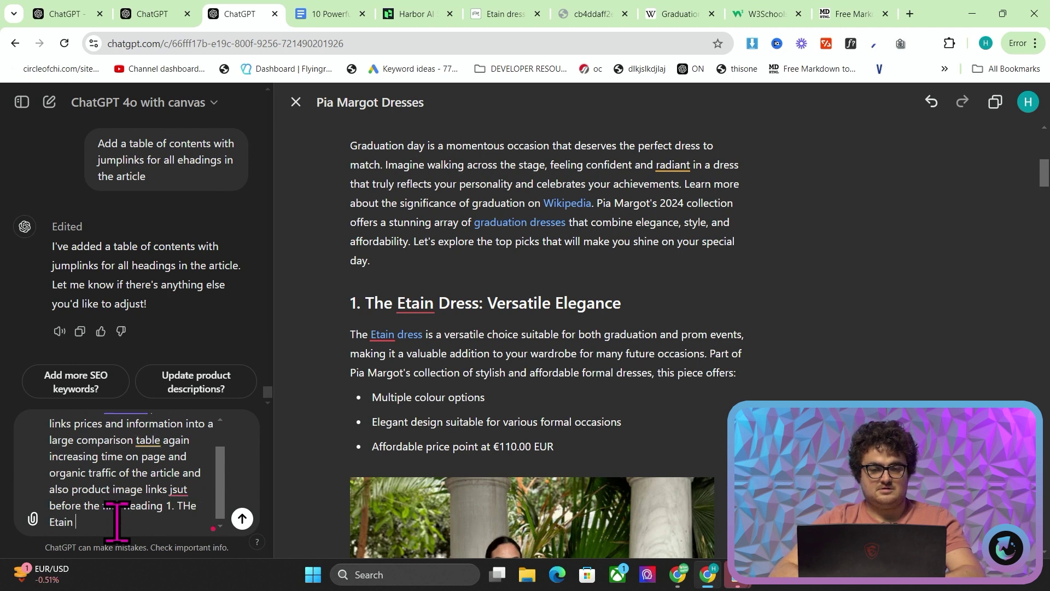
key("Return")
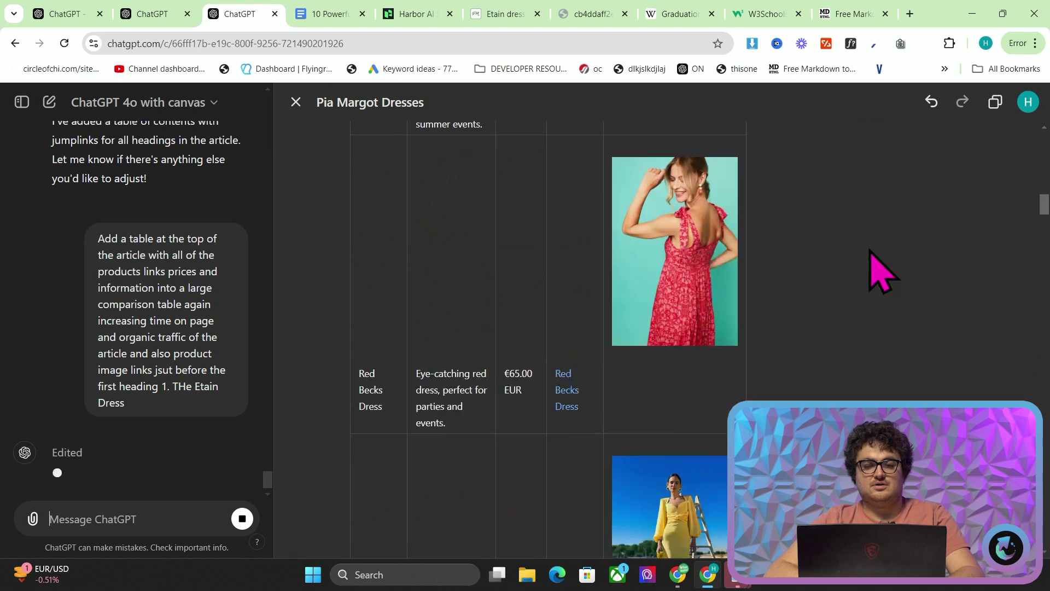
- Examine the product comparison table in the canvas, and check the FAQ use case in the Google Docs outline
scroll(880, 269, "down", 8)
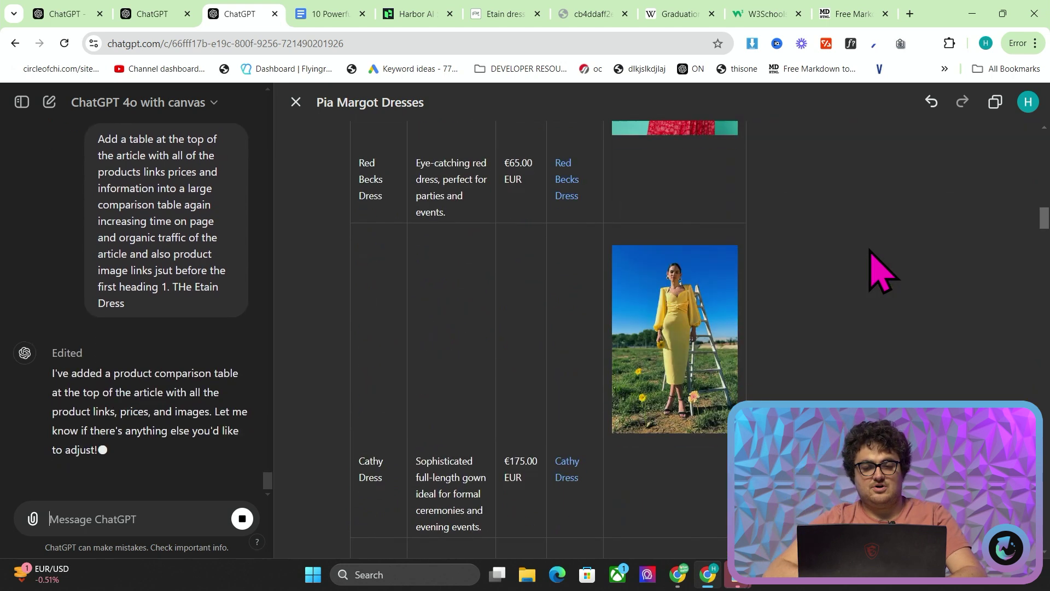
scroll(881, 269, "down", 3)
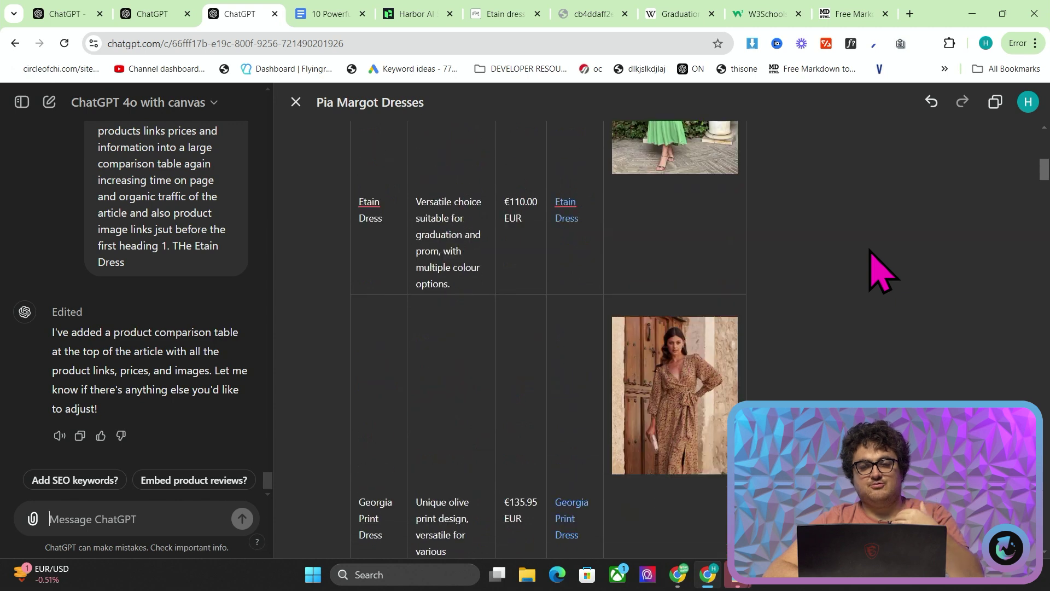
left_click(341, 15)
scroll(514, 377, "down", 2)
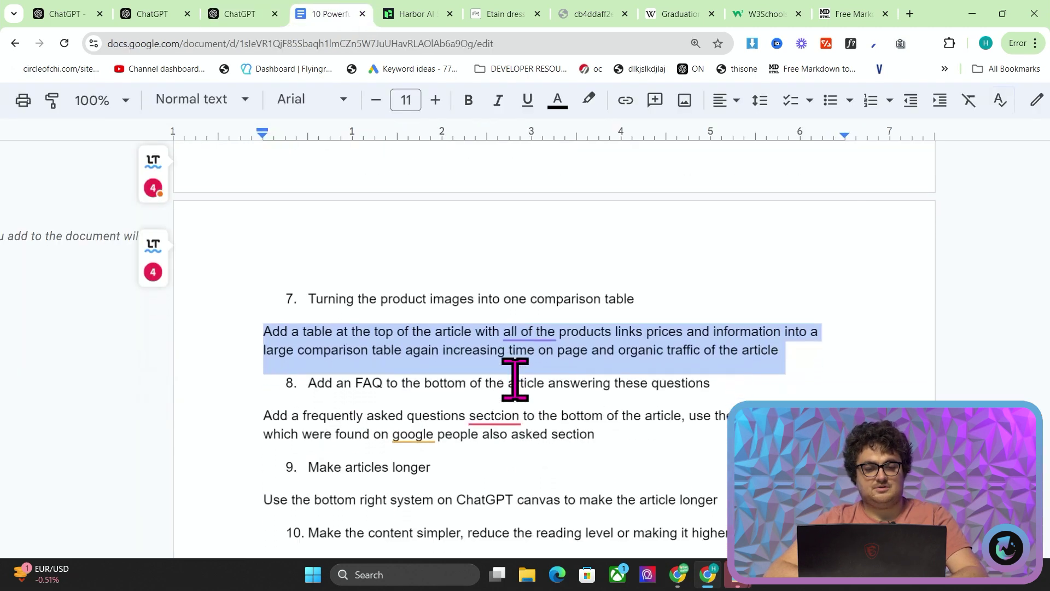
- Return to the article in ChatGPT and review it from the comparison table down to the graduation dresses title
left_click(238, 14)
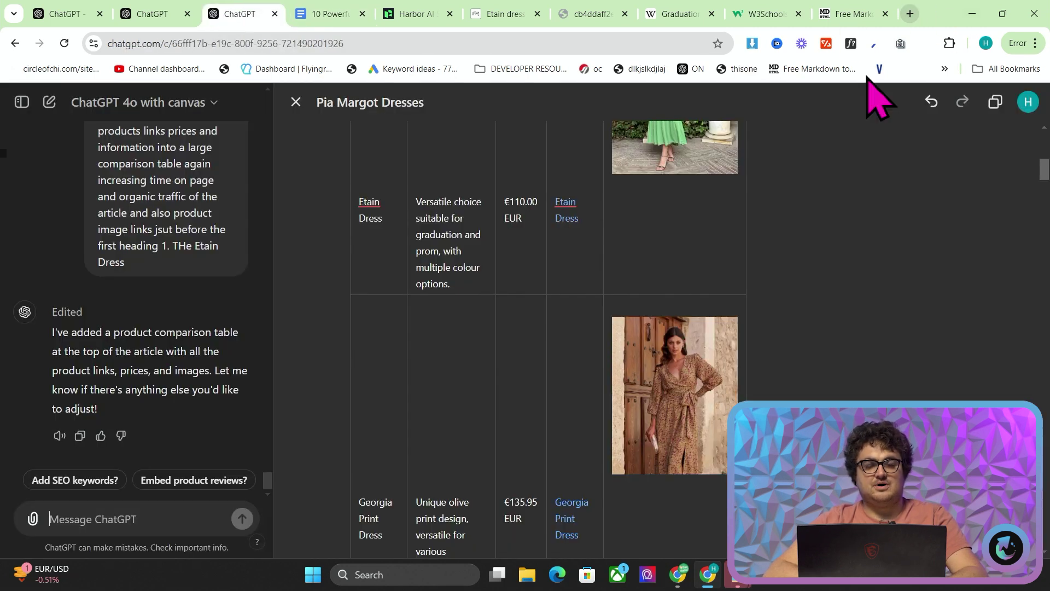
scroll(801, 175, "up", 8)
scroll(535, 251, "down", 20)
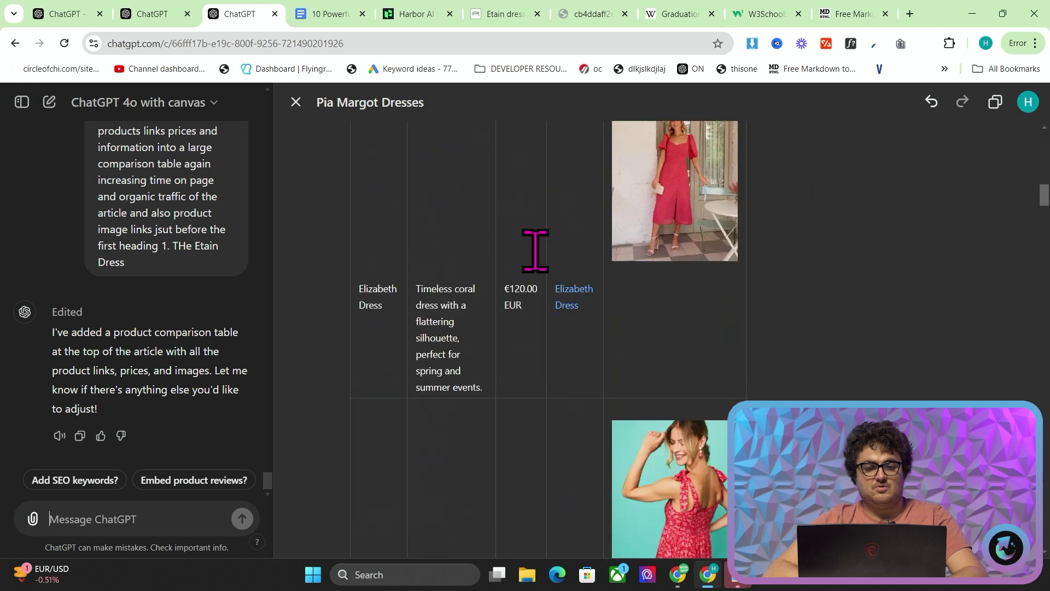
scroll(535, 251, "up", 3)
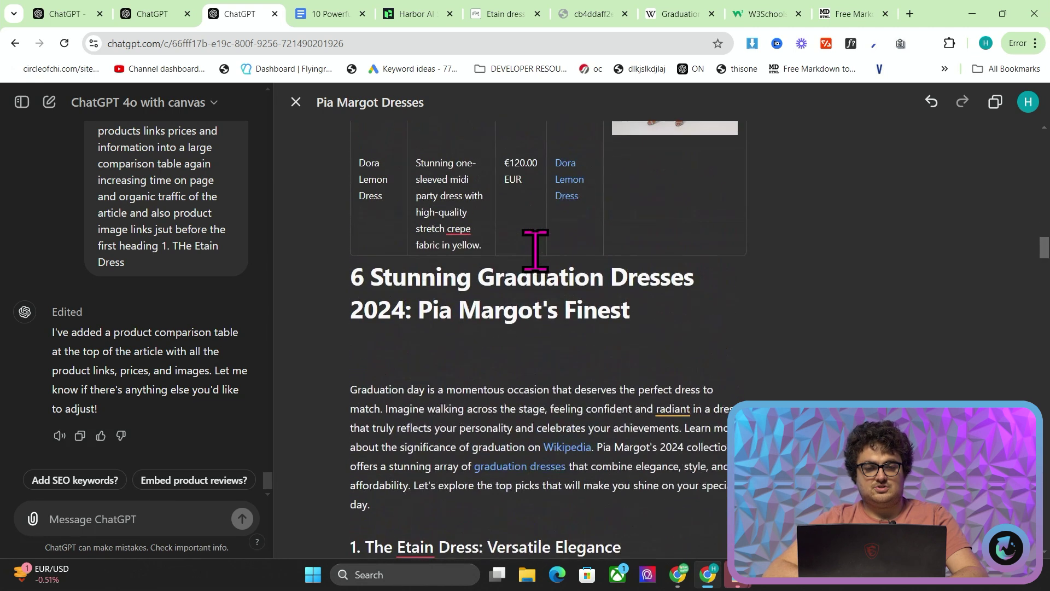
left_click_drag(473, 279, 695, 277)
- Open google.com in a new browser tab and search for "what is the best graduation dress"
left_click(909, 13)
type("google.com")
key("Return")
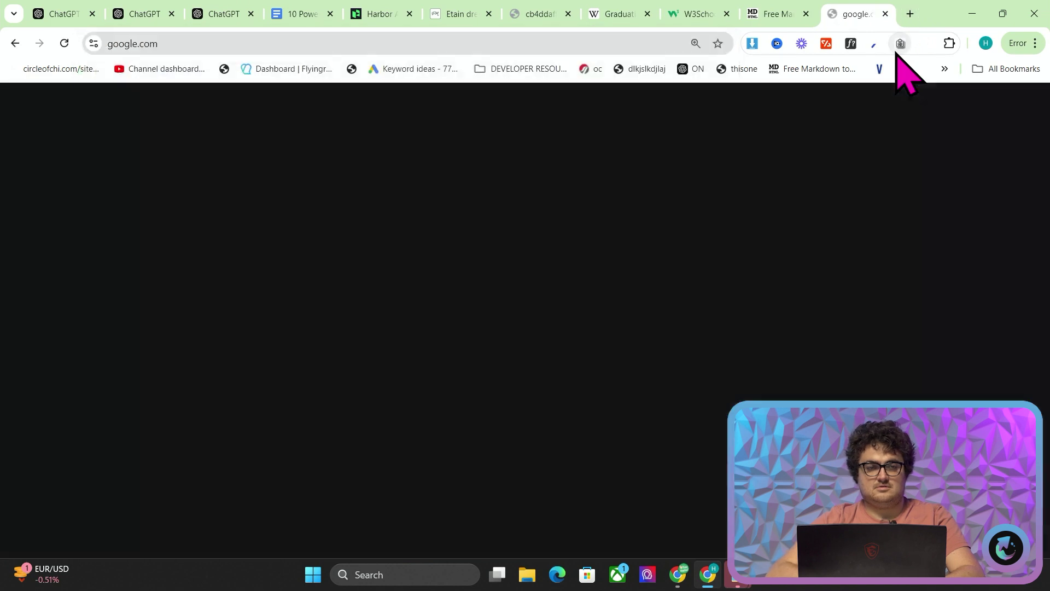
type("what is the best ")
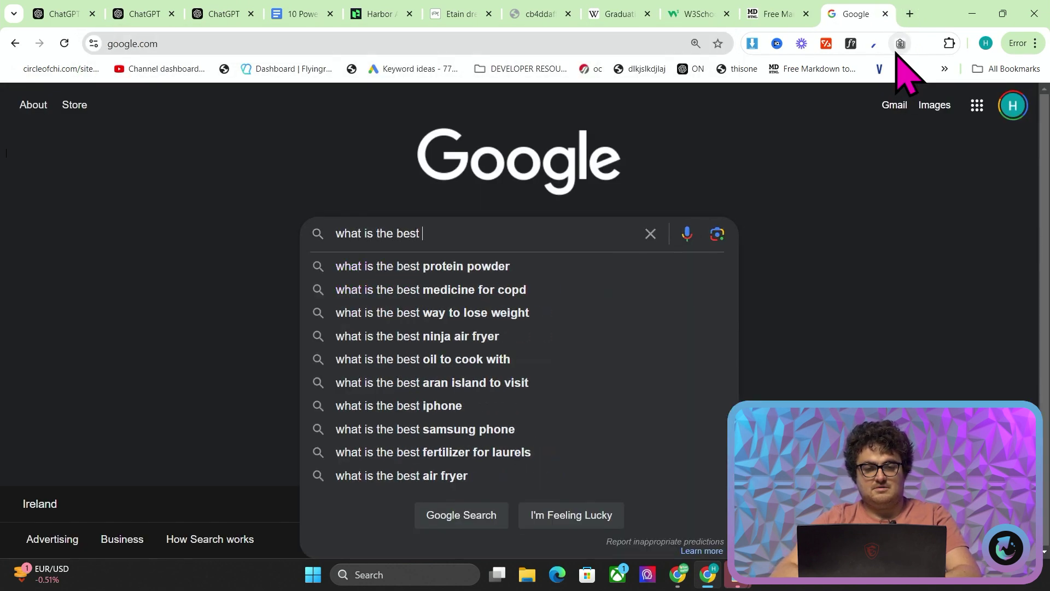
type("graduation dress")
key("Return")
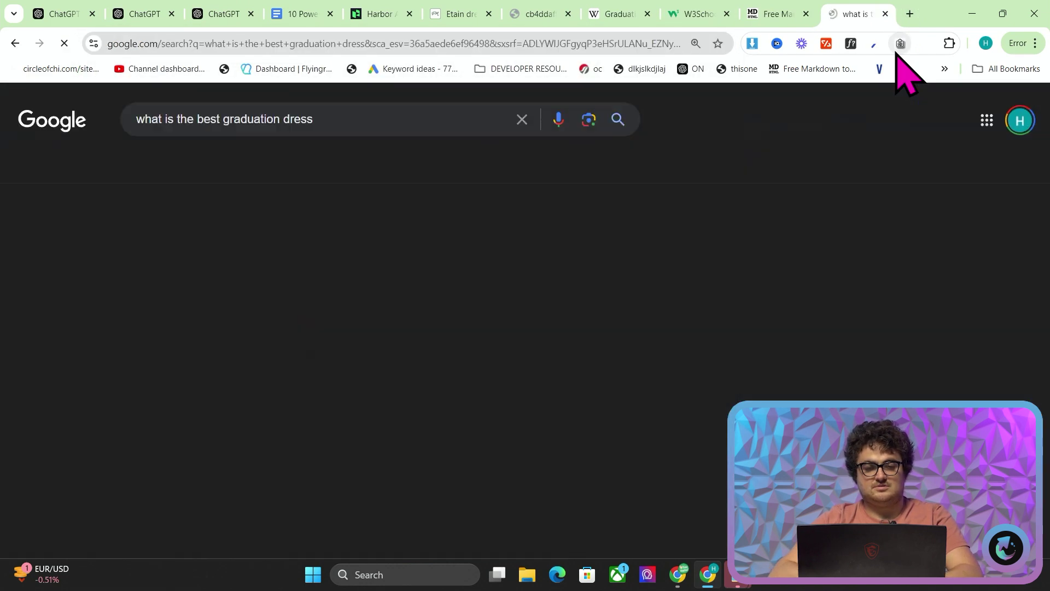
- Copy the six People also ask questions from the Google search results
scroll(153, 304, "down", 2)
left_click(211, 374)
left_click(211, 374)
left_click_drag(119, 291, 385, 480)
key("ctrl+c")
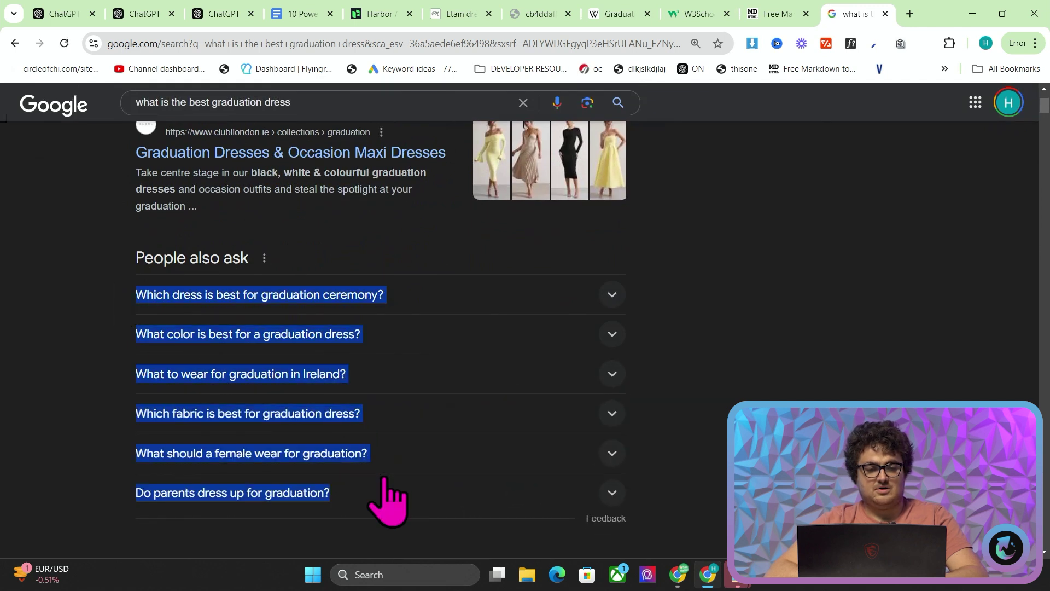
- Return to the article in ChatGPT and ask for an FAQ section at its bottom answering the copied People also ask questions
left_click(164, 14)
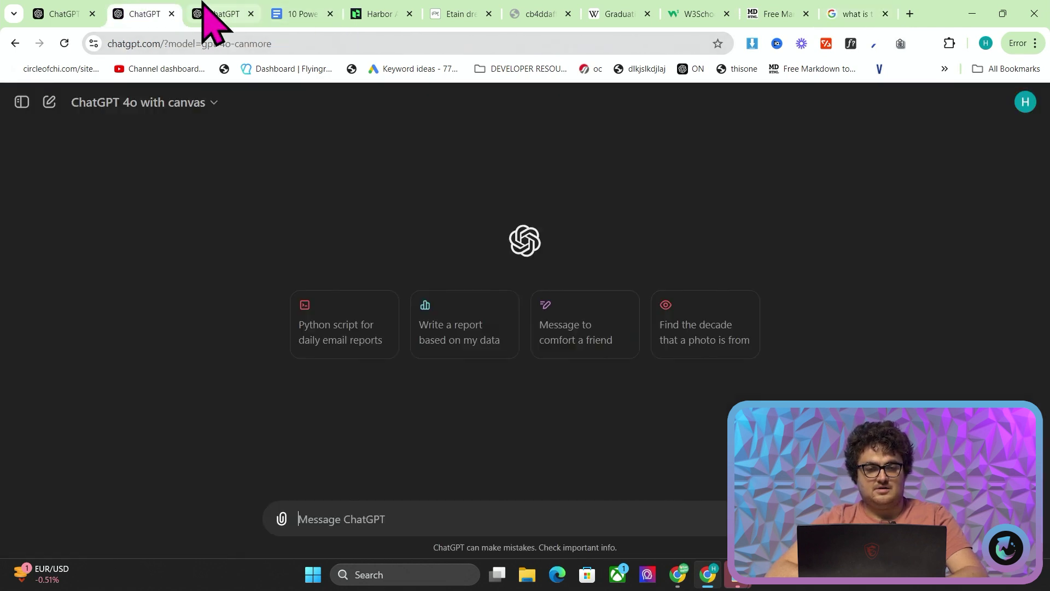
left_click(205, 14)
left_click(161, 512)
type("At the bot")
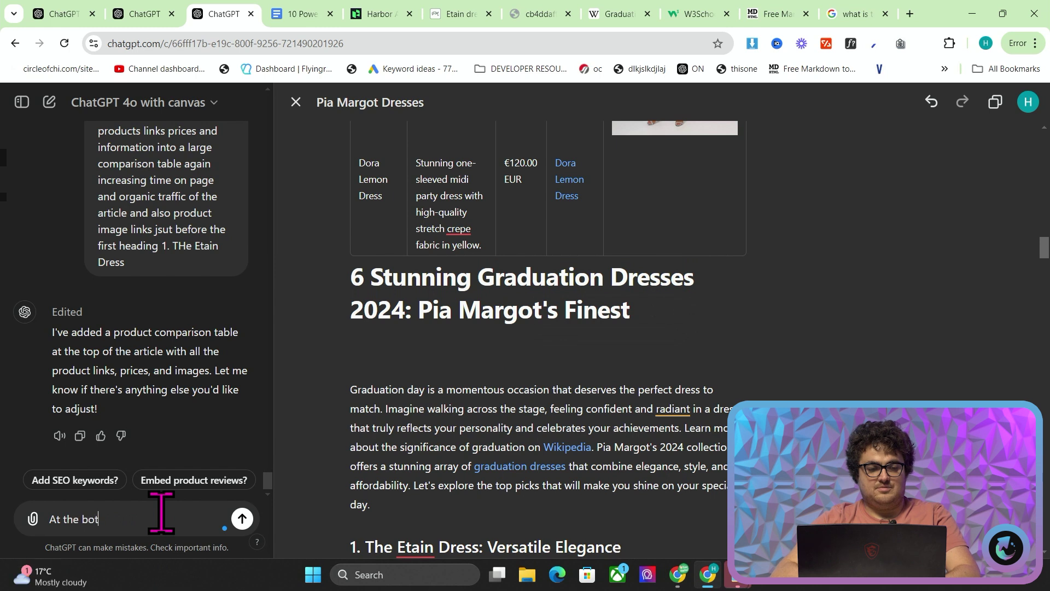
type("tom of the article add an ")
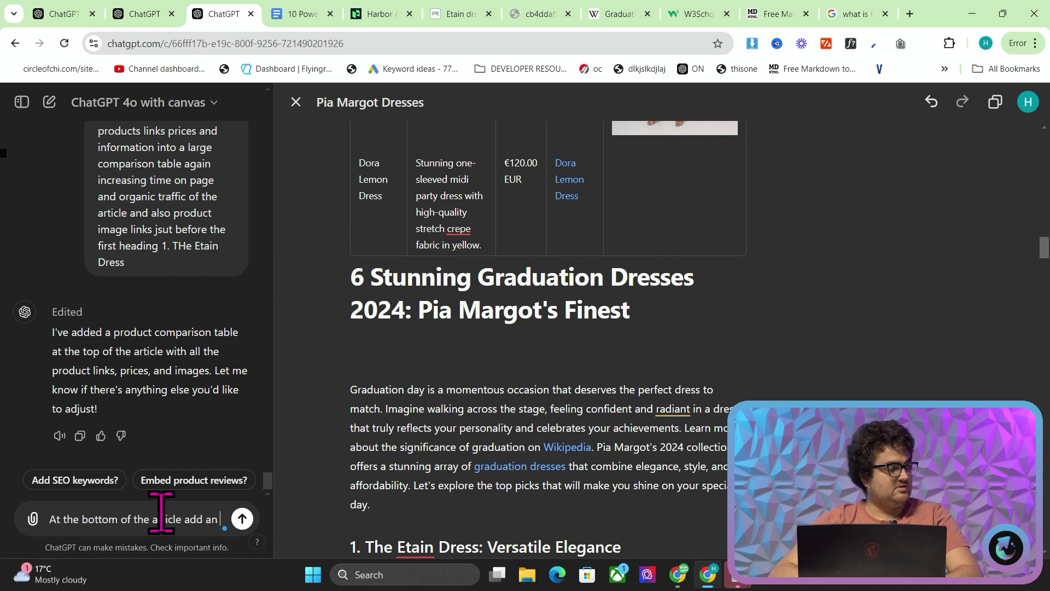
type("faq section")
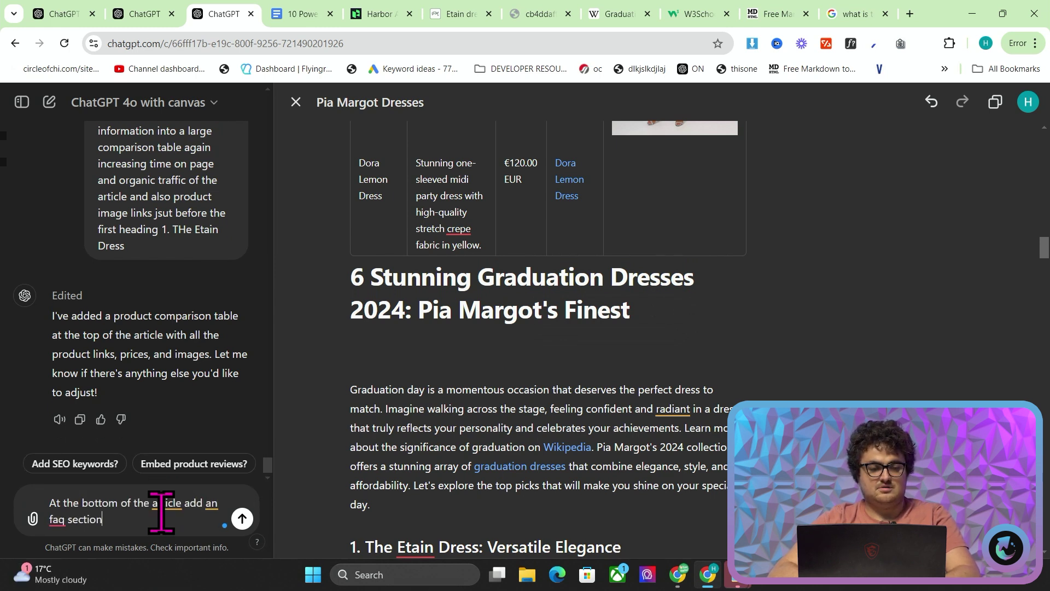
type(" answering these ques")
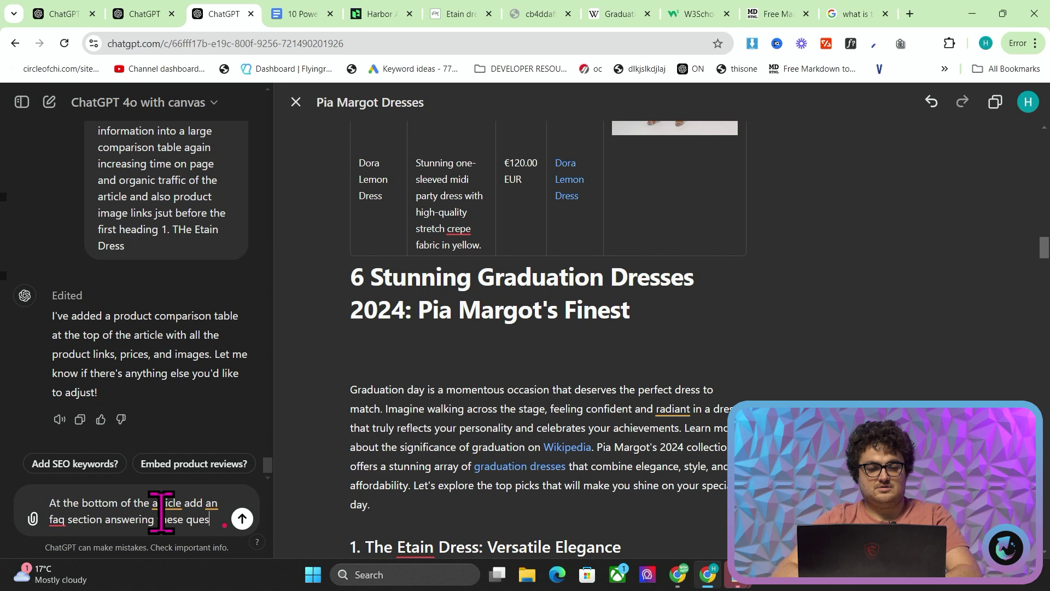
type("tions")
key("shift+Return")
key("shift+Return")
key("ctrl+v")
key("Return")
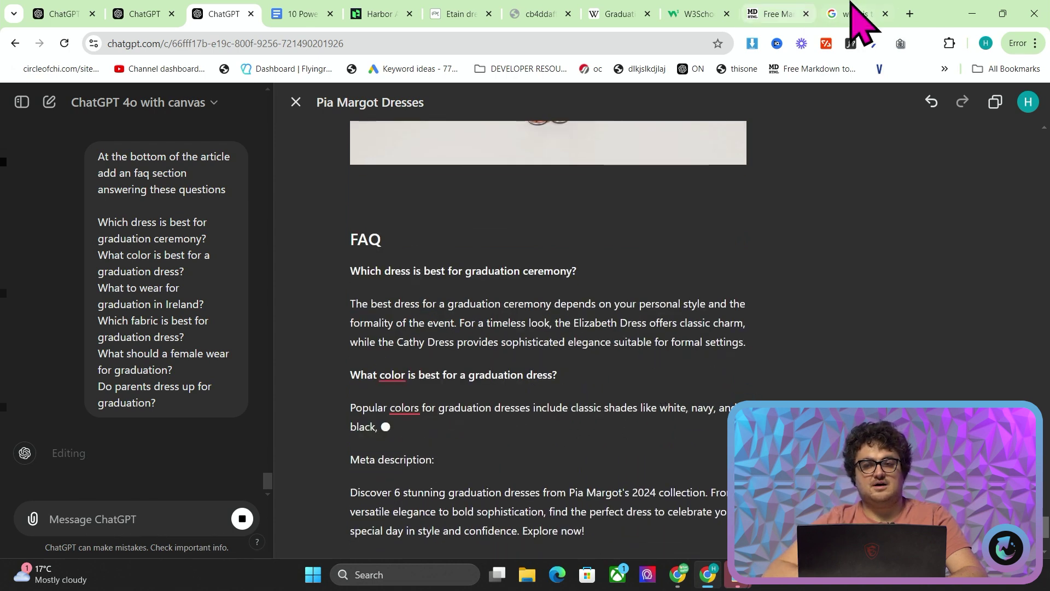
- Review the People also ask questions in the Google results for "what is the best graduation dress"
right_click(857, 12)
left_click(839, 21)
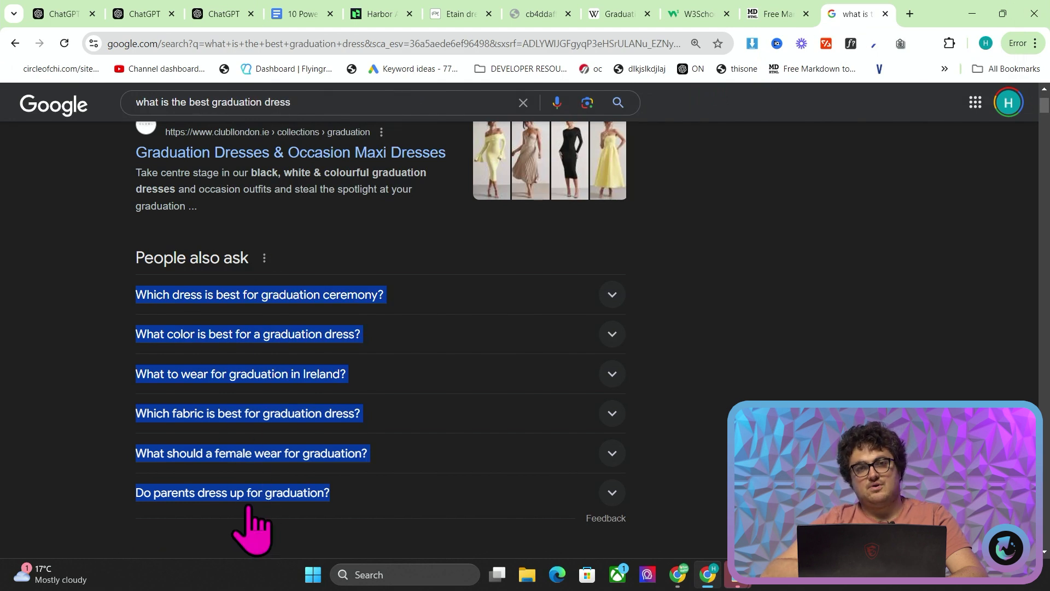
key("ctrl+c")
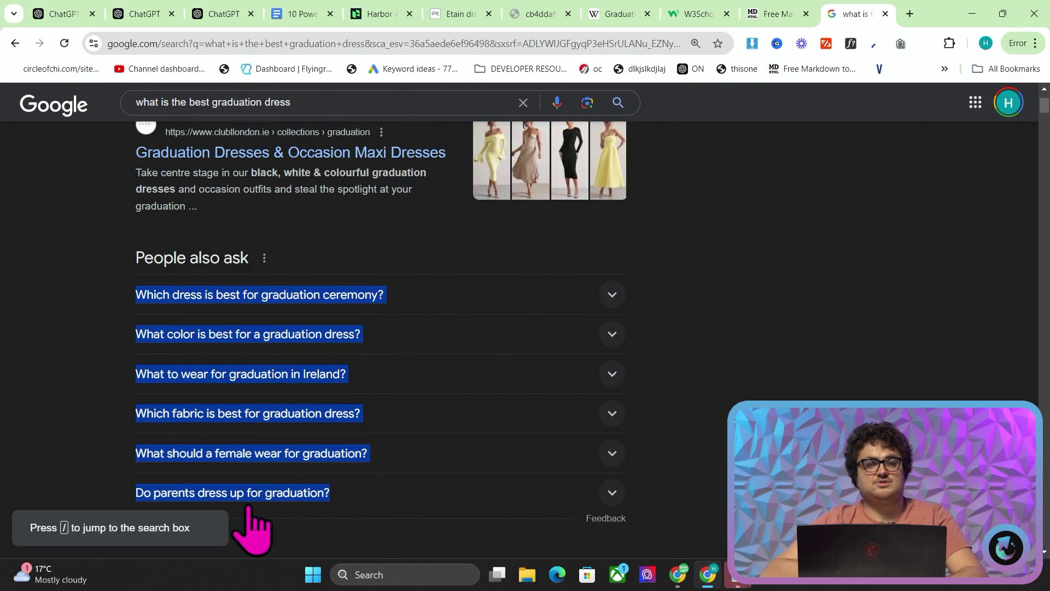
left_click_drag(122, 271, 651, 497)
left_click(299, 335)
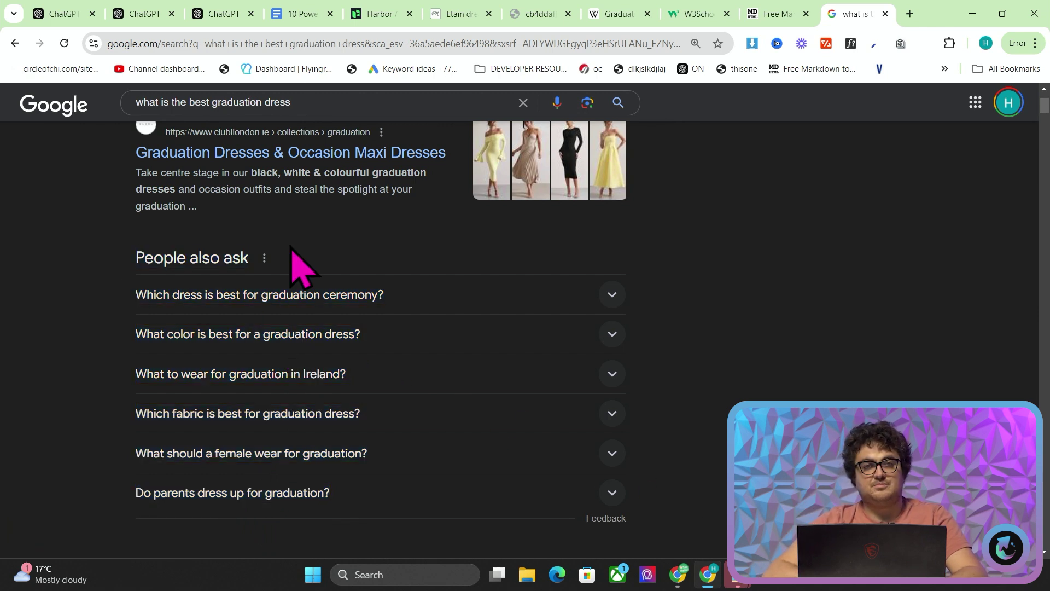
scroll(316, 246, "down", 1)
scroll(316, 246, "up", 3)
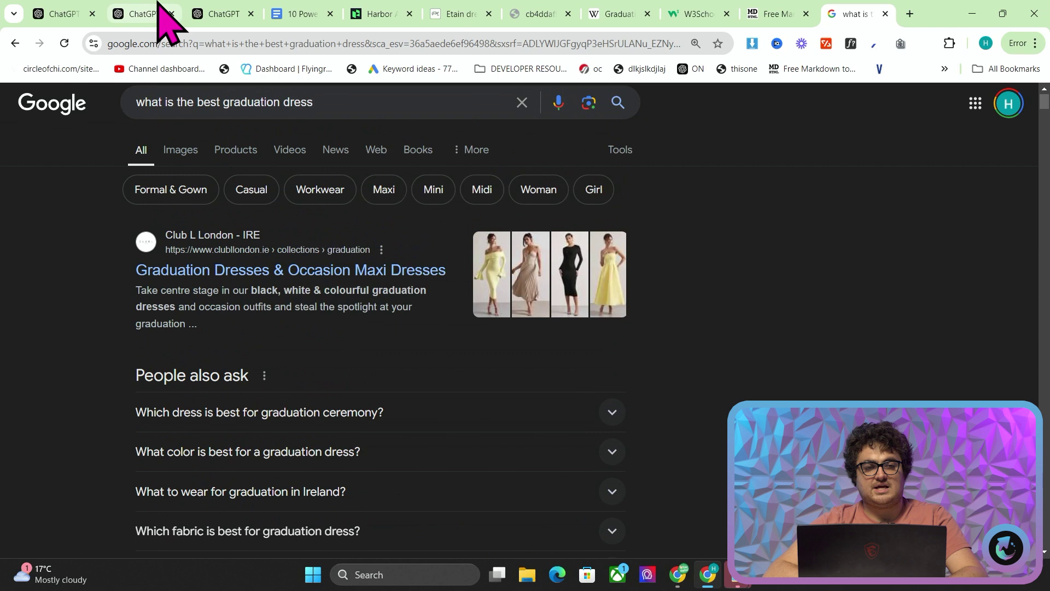
- Return to the ChatGPT canvas and examine the FAQ section and the conclusion that follows it
left_click(240, 11)
scroll(566, 363, "down", 10)
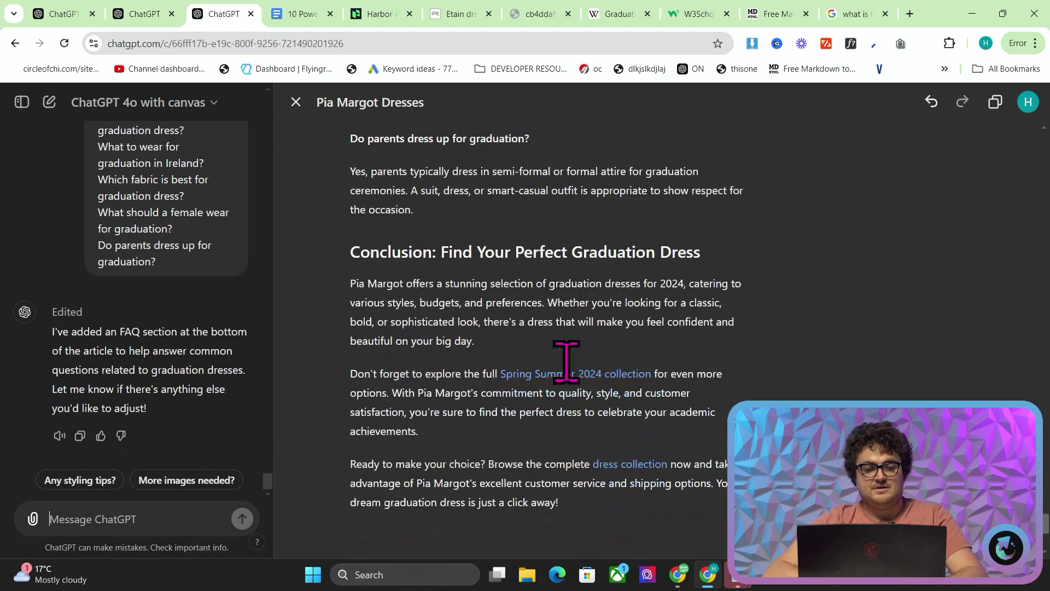
scroll(566, 360, "up", 5)
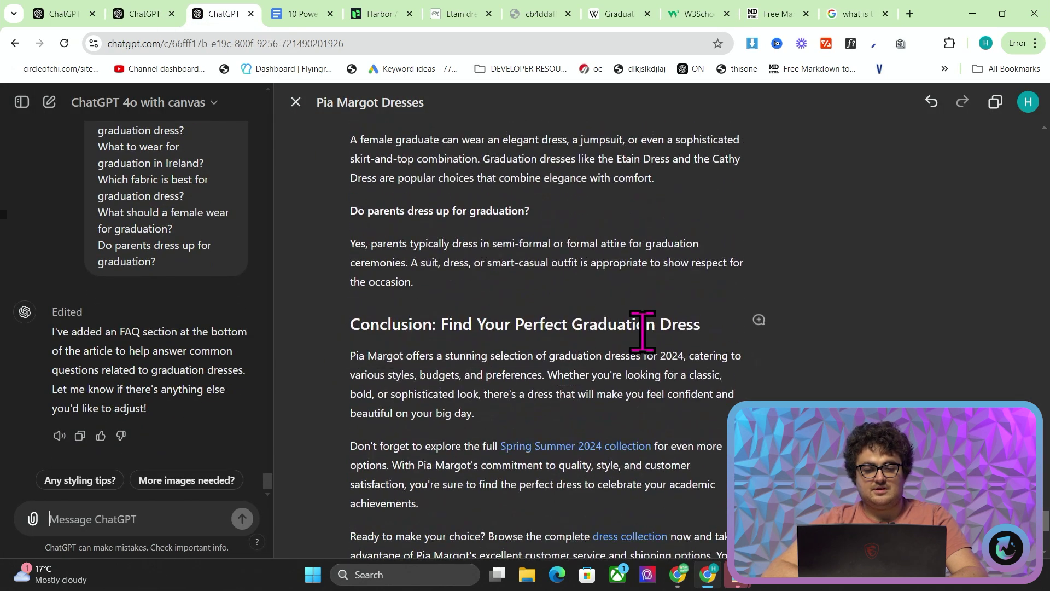
scroll(643, 332, "down", 1)
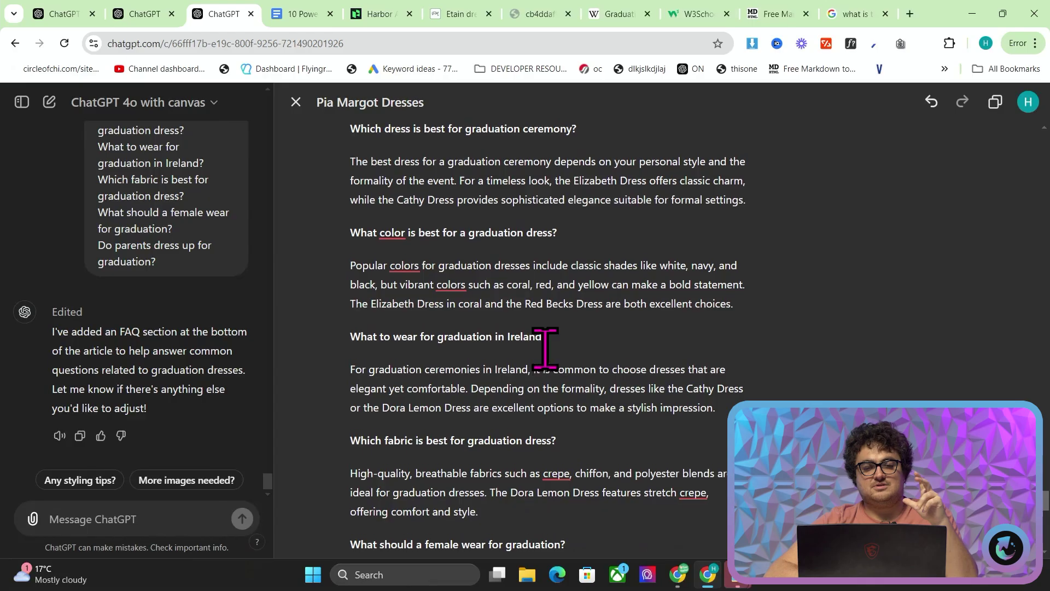
scroll(545, 349, "up", 5)
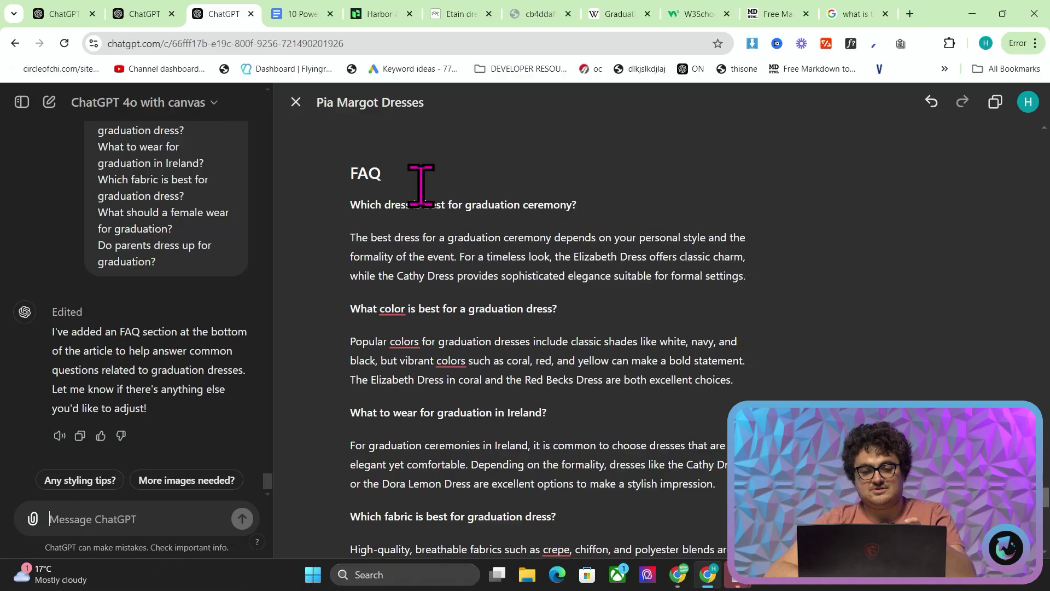
scroll(419, 183, "down", 10)
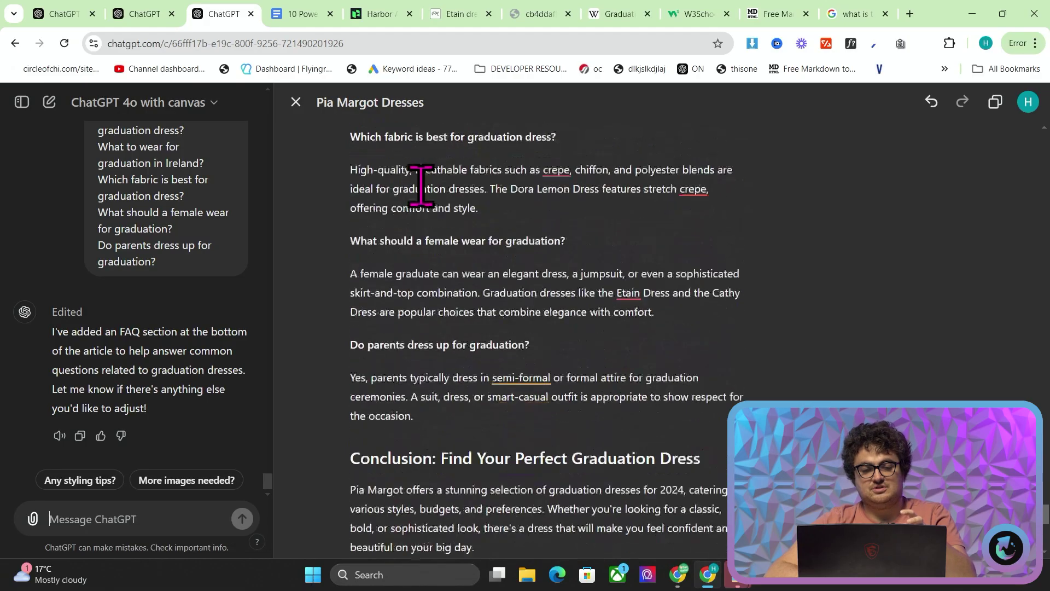
scroll(484, 340, "down", 2)
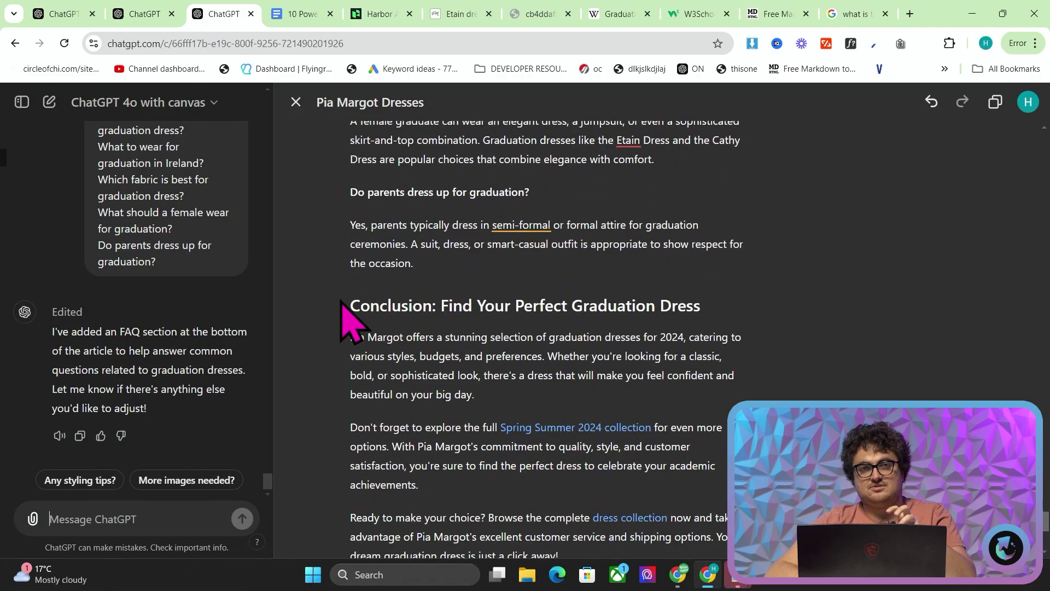
- Check use case 9, "Make articles longer", in the Google Docs outline
left_click(300, 4)
scroll(458, 340, "down", 3)
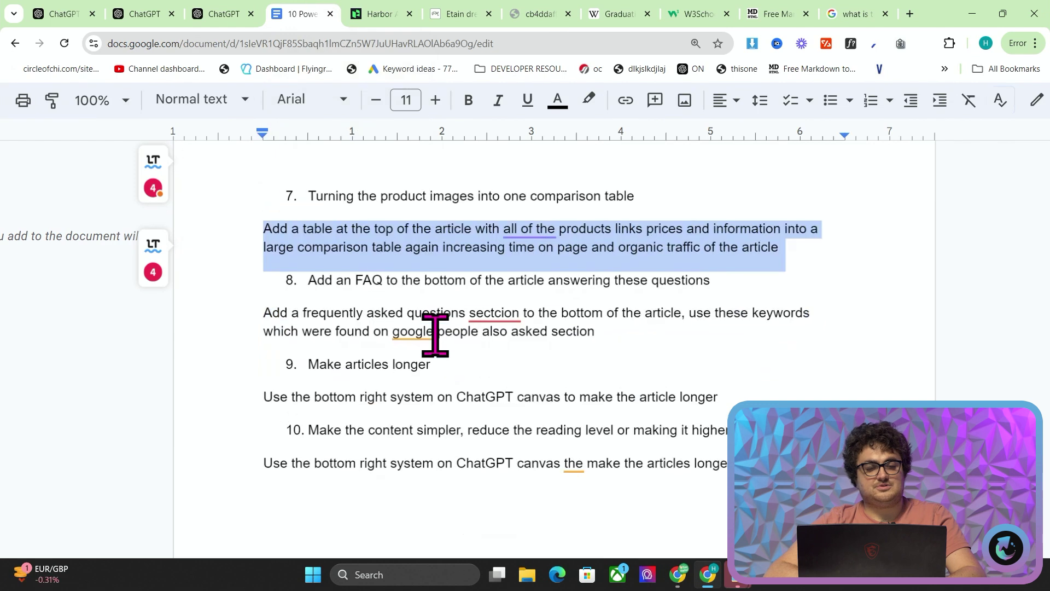
left_click_drag(443, 313, 315, 316)
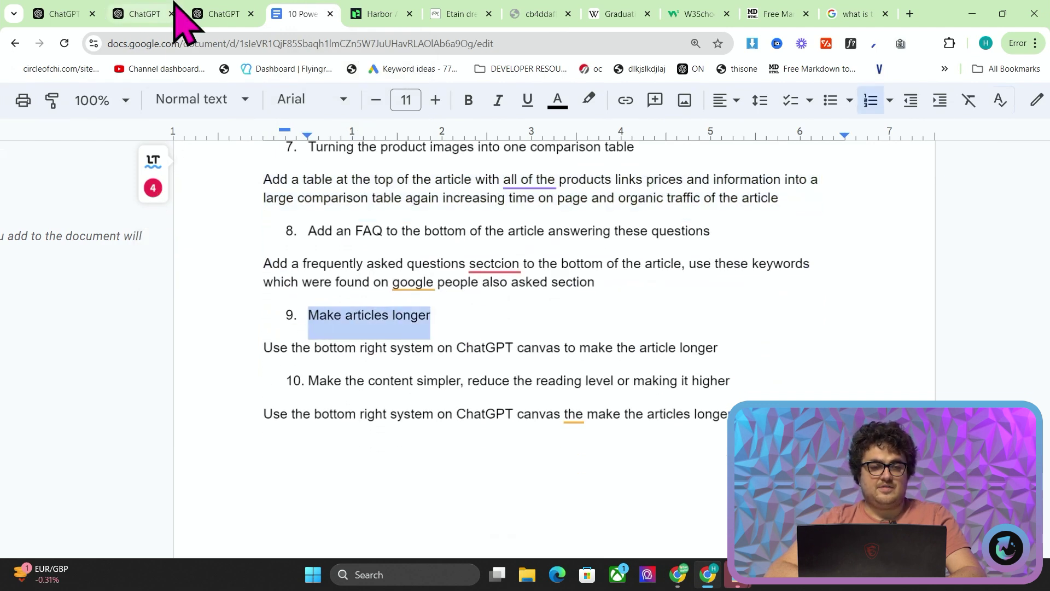
- Return to the ChatGPT canvas and adjust the article's length to Longest
left_click(181, 12)
mouse_move(706, 378)
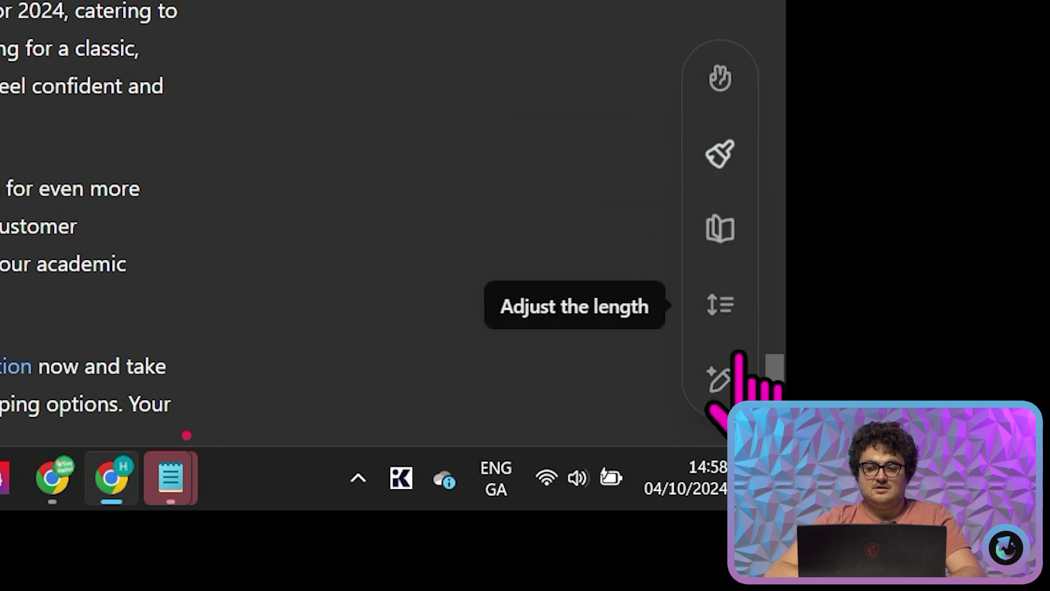
left_click(720, 305)
left_click_drag(717, 219, 713, 96)
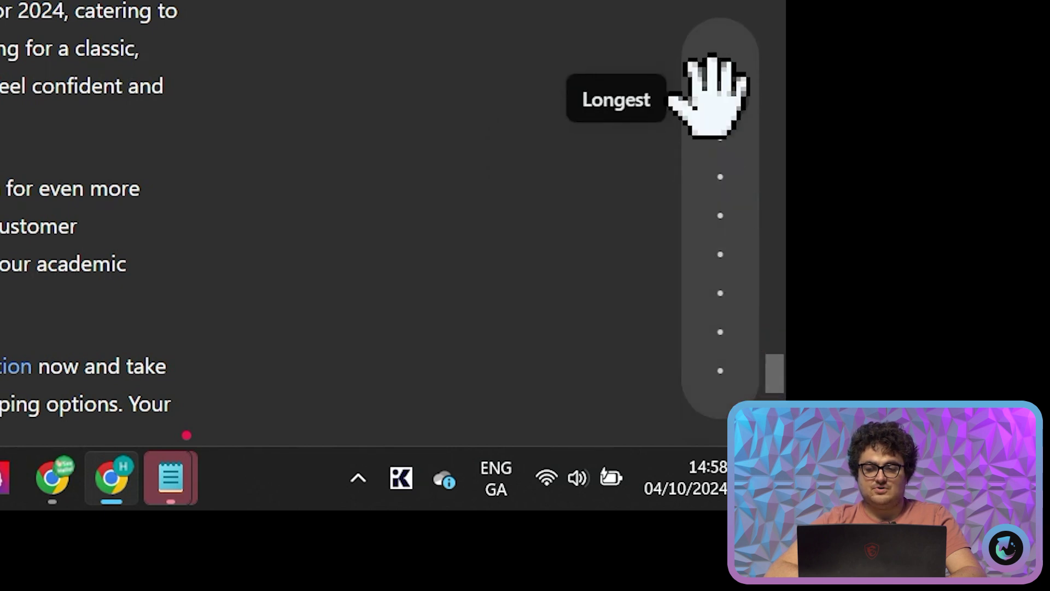
left_click(716, 98)
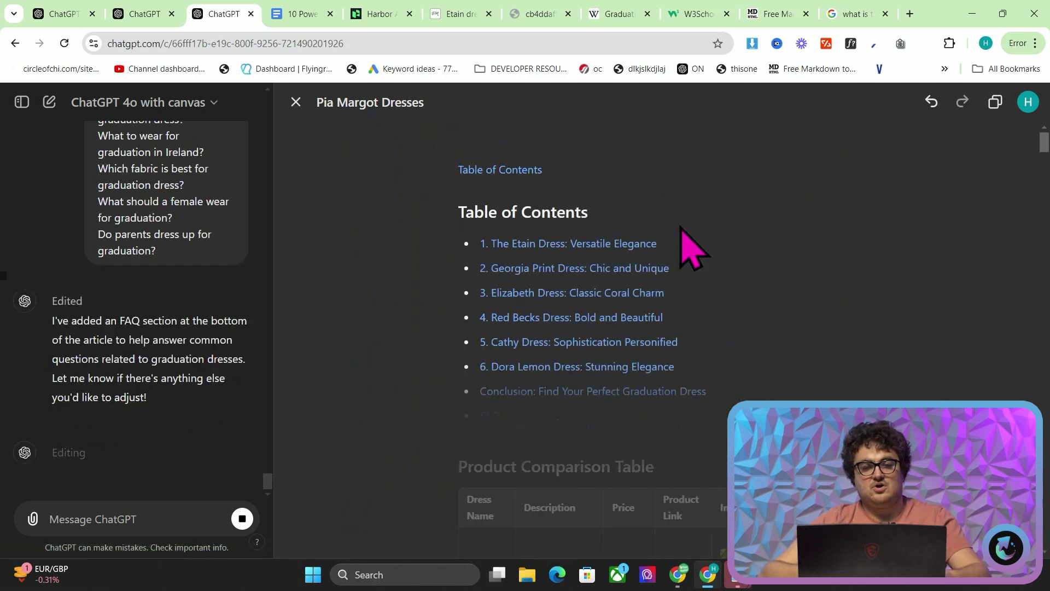
scroll(689, 245, "down", 4)
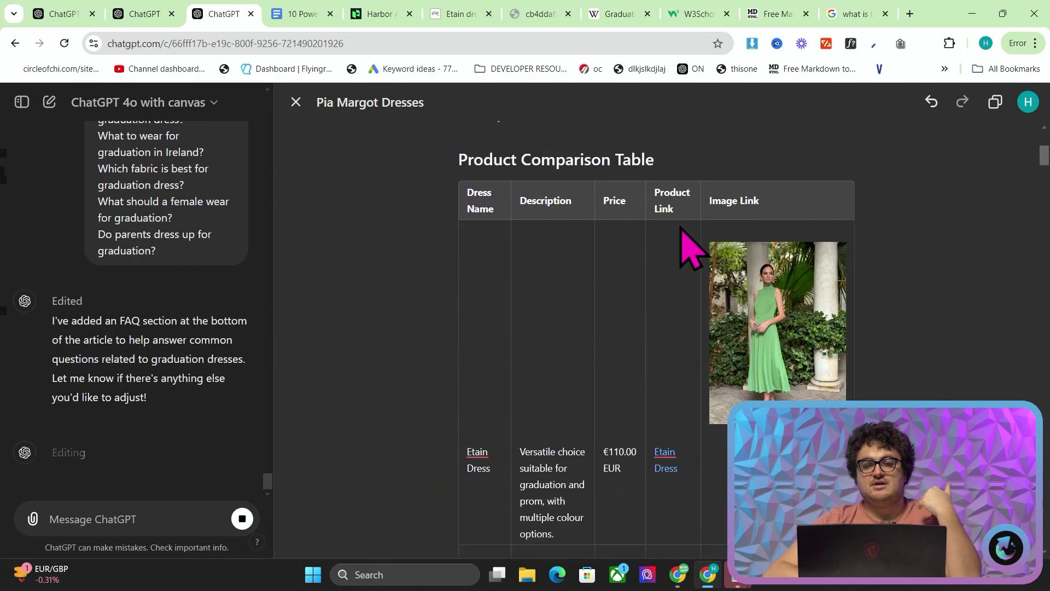
scroll(750, 277, "down", 8)
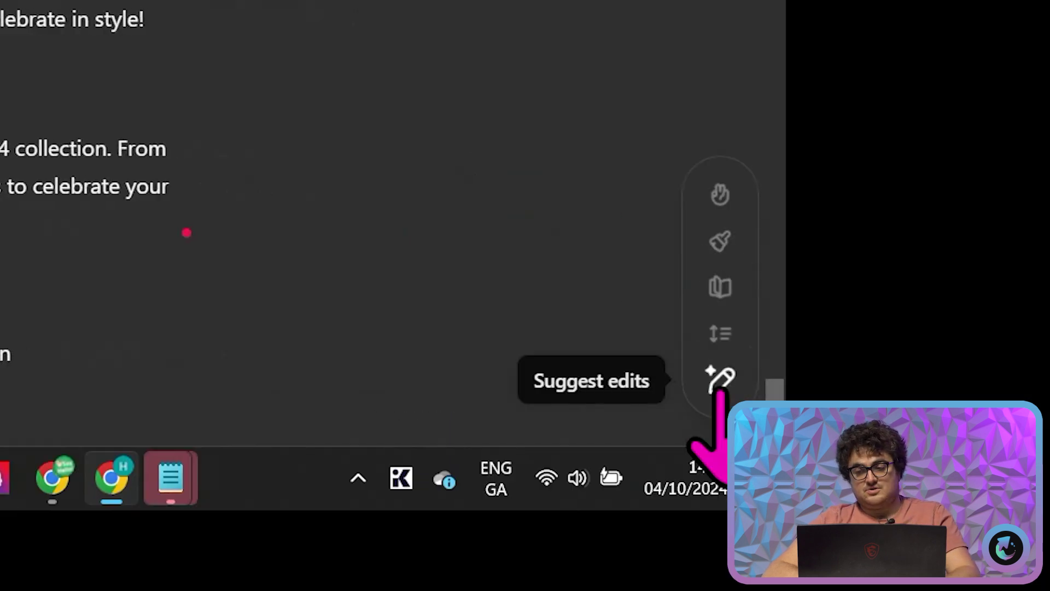
- Lower the article's reading level to middle school
left_click(720, 227)
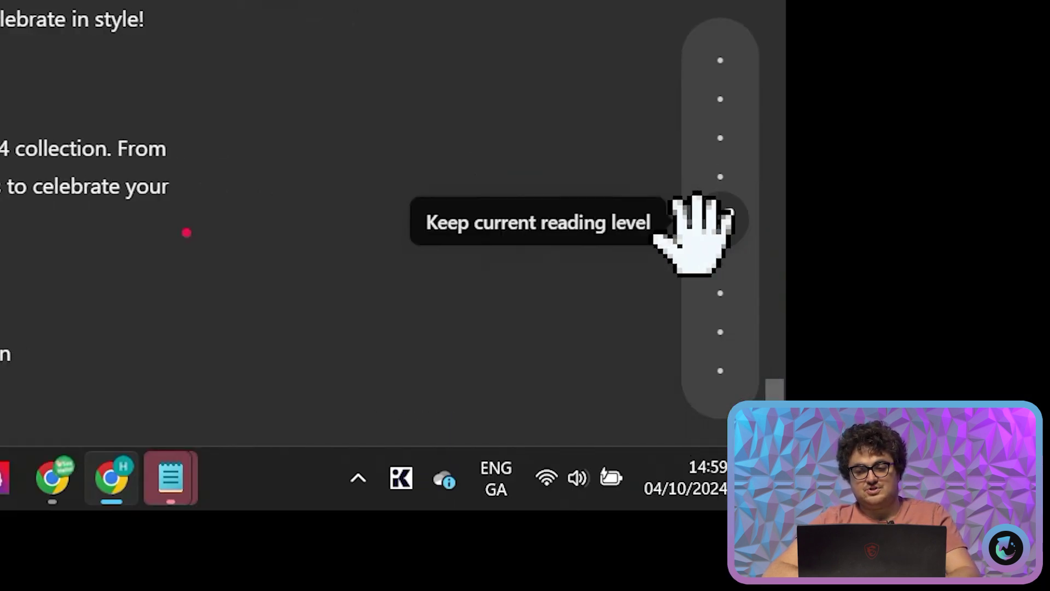
left_click_drag(724, 162, 721, 356)
left_click_drag(733, 306, 761, 278)
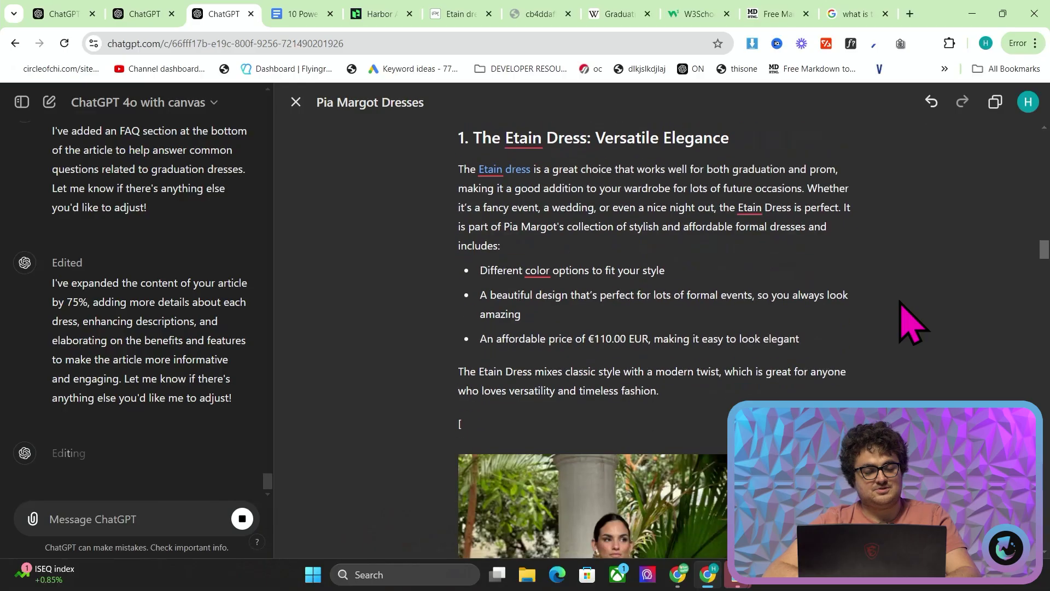
- Review the simplified article from the Etain Dress section through the Cathy Dress section, the FAQ and the meta title
scroll(905, 322, "down", 2)
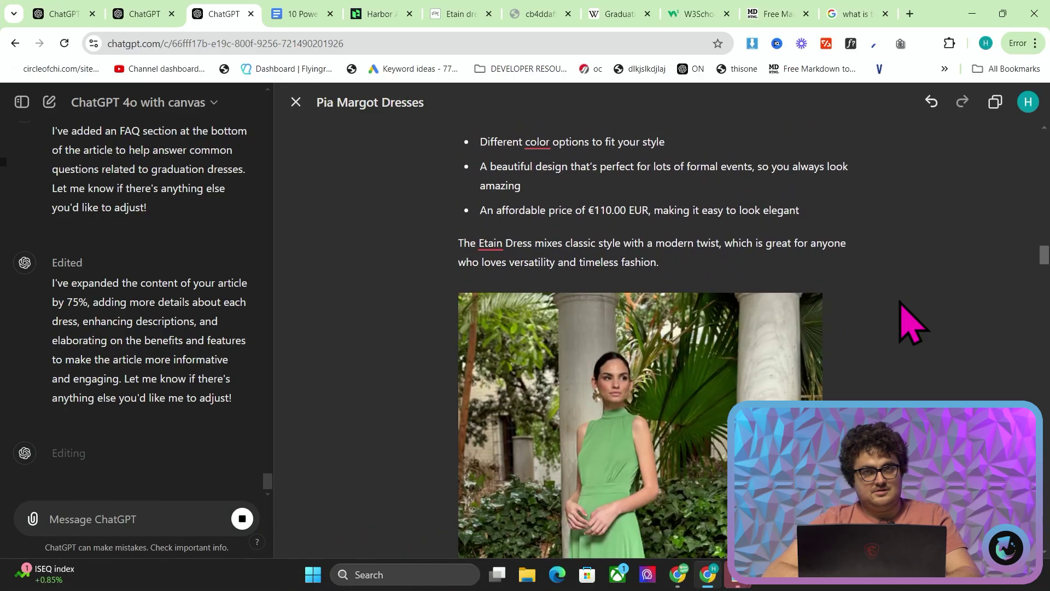
scroll(852, 330, "down", 10)
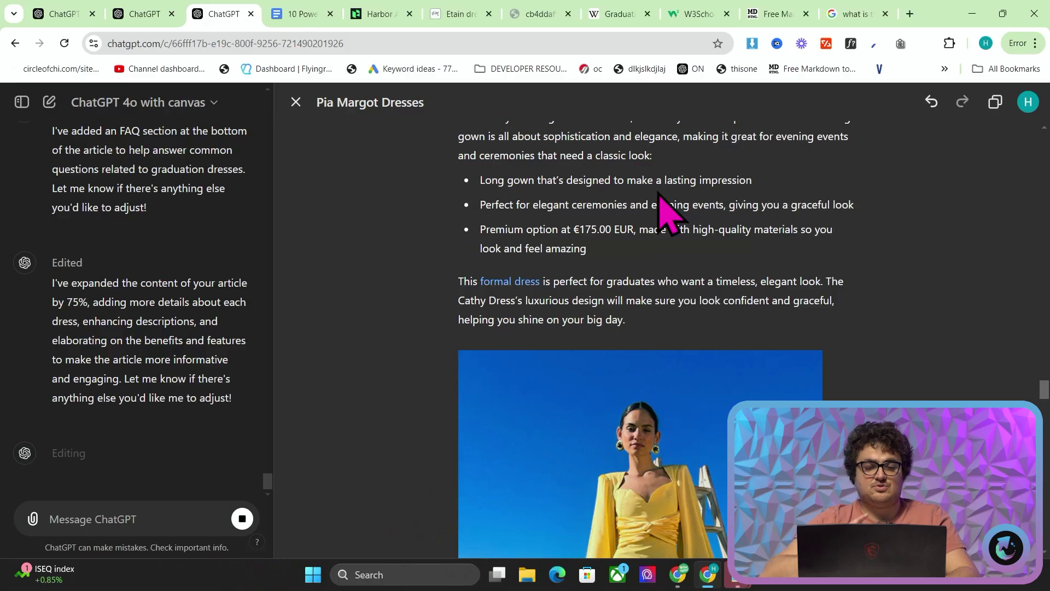
scroll(613, 235, "up", 2)
left_click_drag(461, 209, 506, 195)
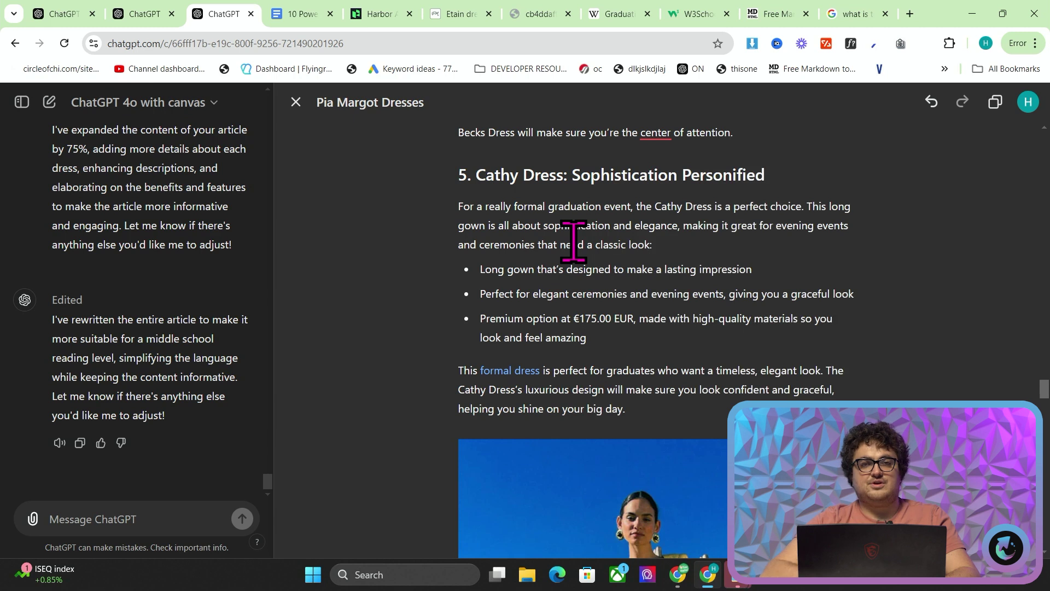
scroll(573, 240, "down", 20)
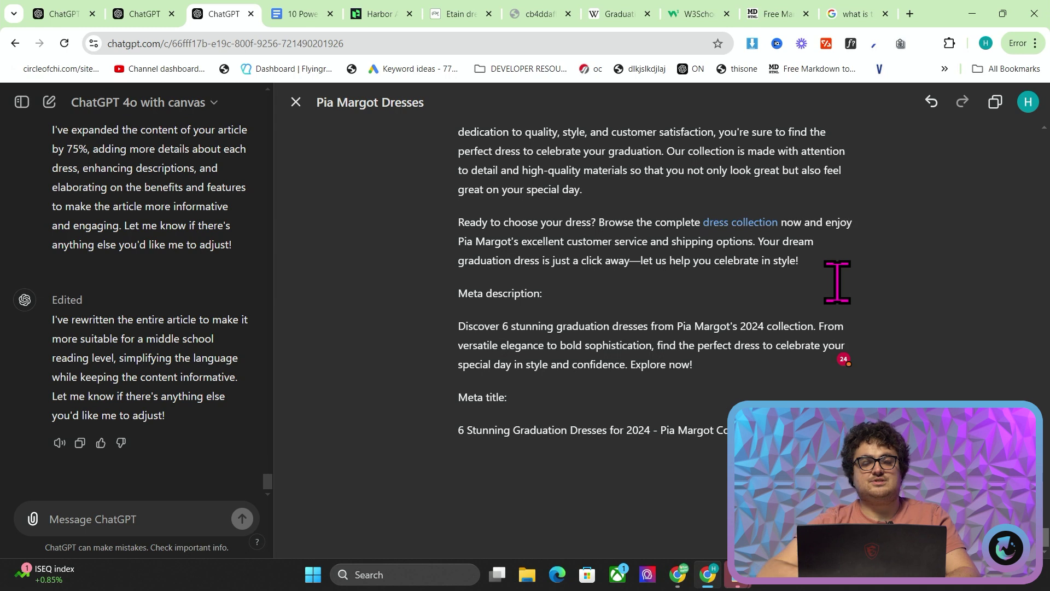
scroll(804, 275, "up", 10)
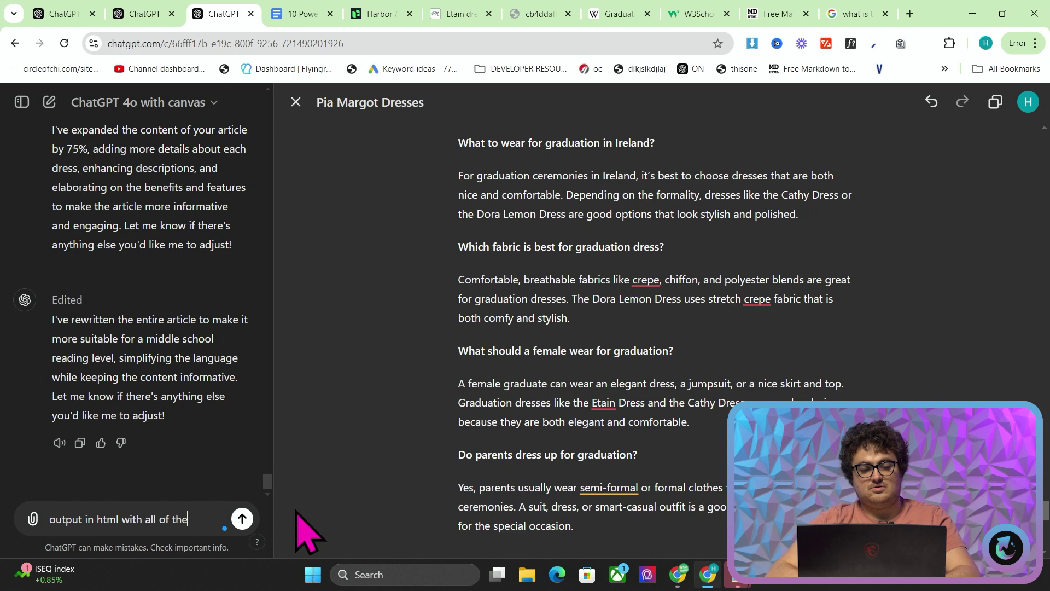
- Ask ChatGPT to output in HTML with all data visualisations from the original article sent, keeping all other text the same as now
type("l data visua")
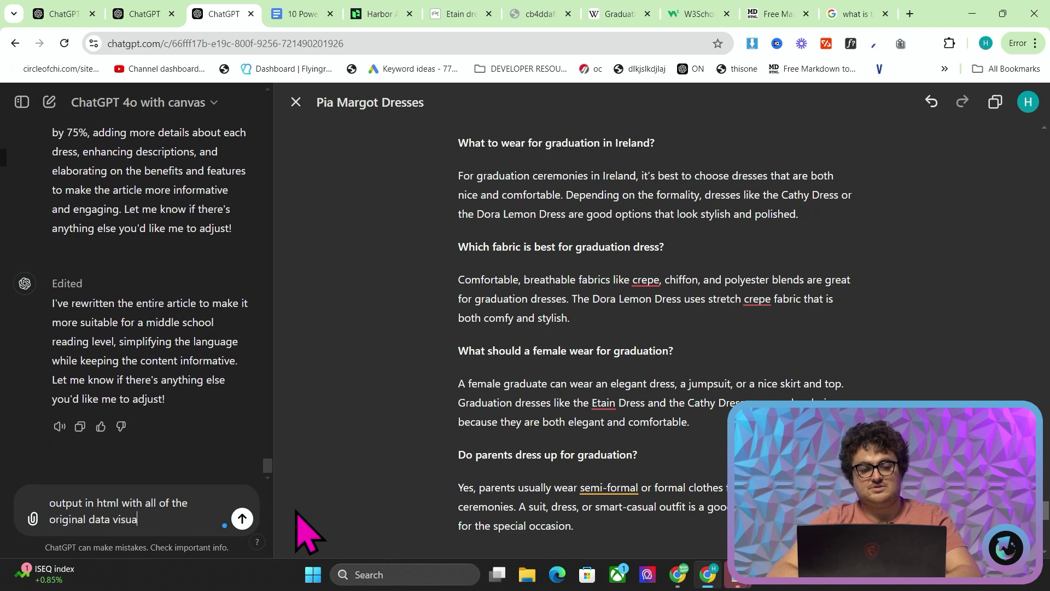
type("lisations that wer")
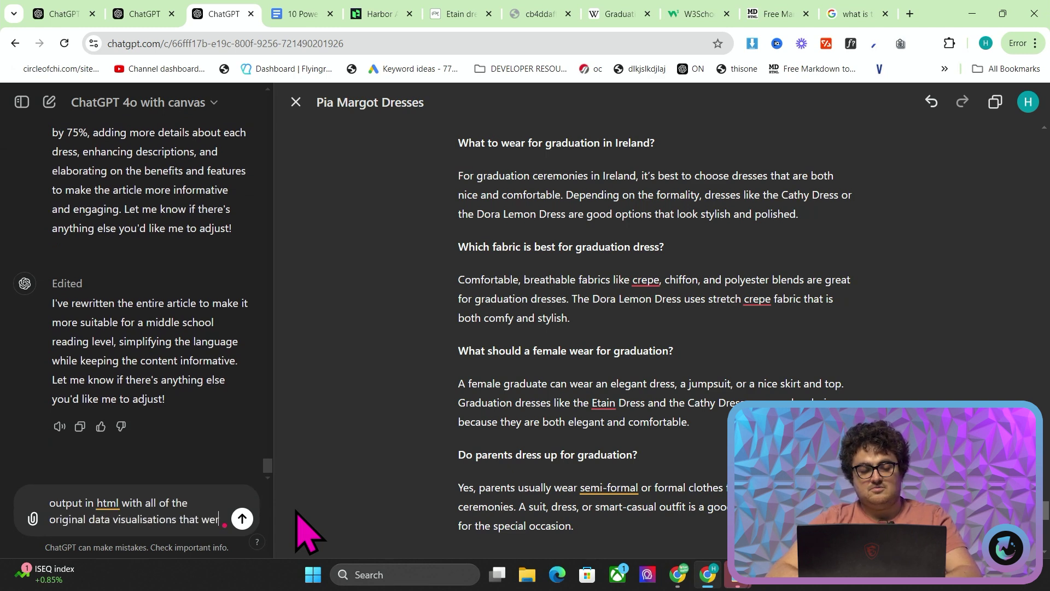
type("e in the original article")
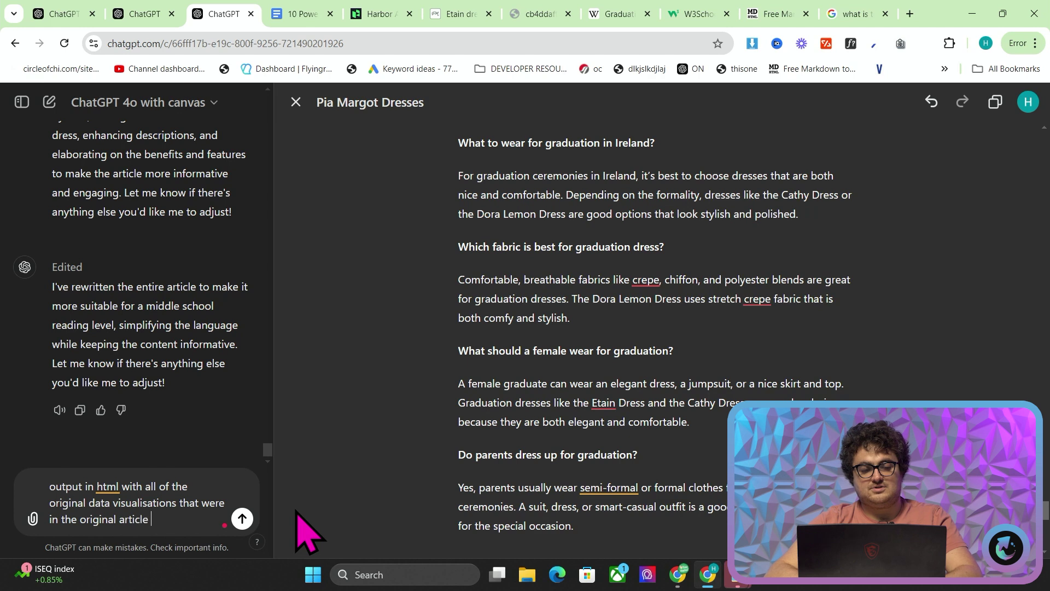
type("keep all of the other text")
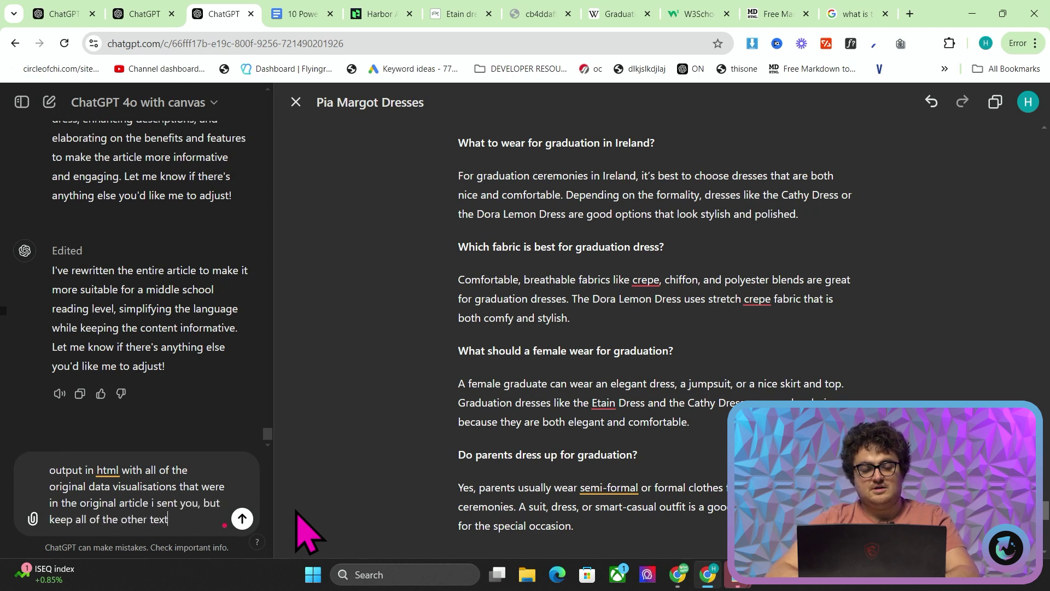
type("e as it i")
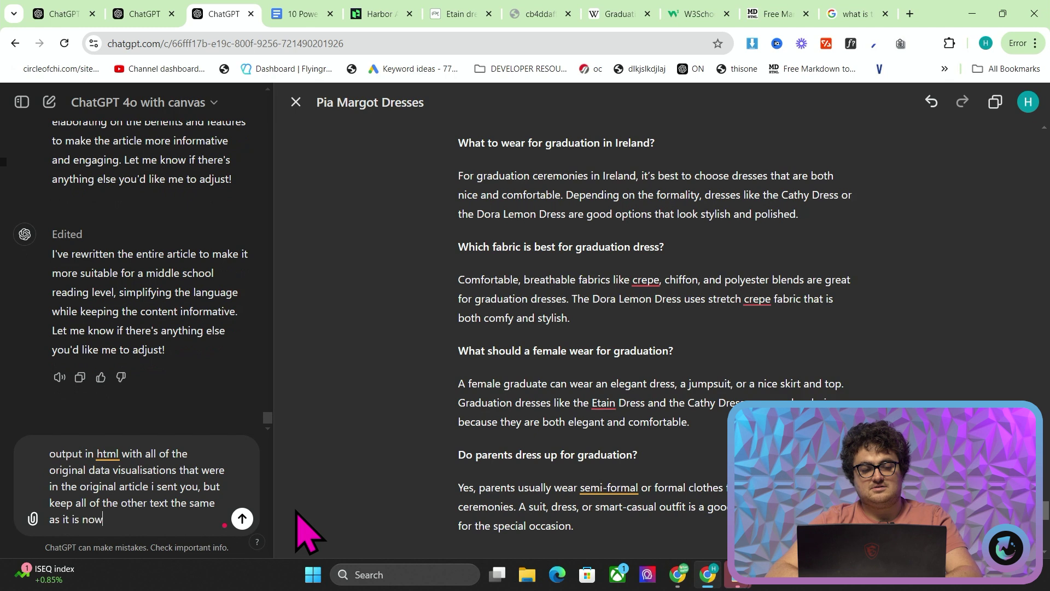
type("s now")
key("Return")
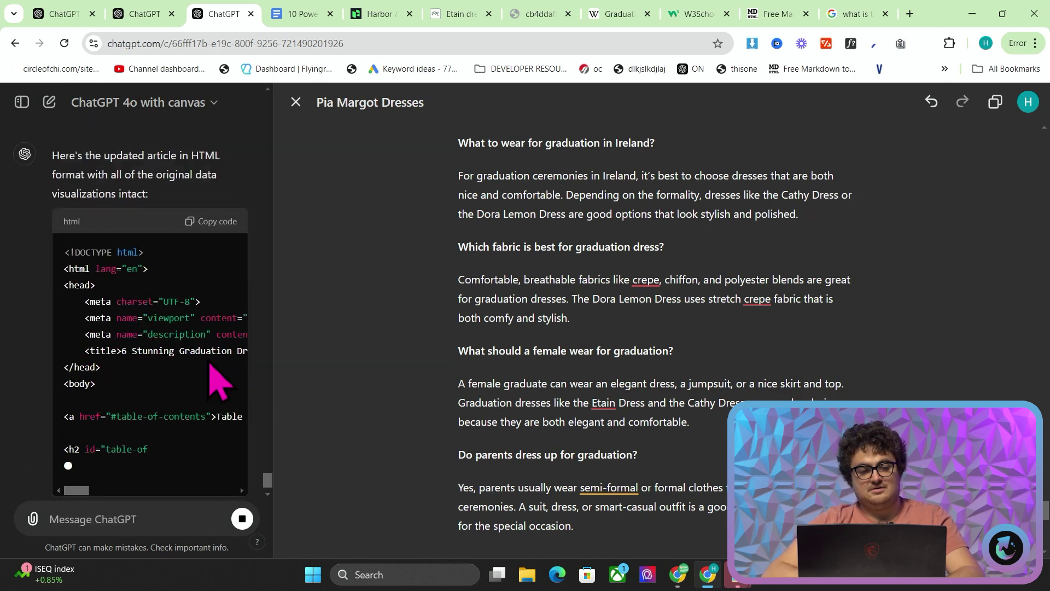
- Stop the running HTML response and send the prompt "remove dotype and other unecessary html this is going onto a cms"
scroll(169, 145, "up", 2)
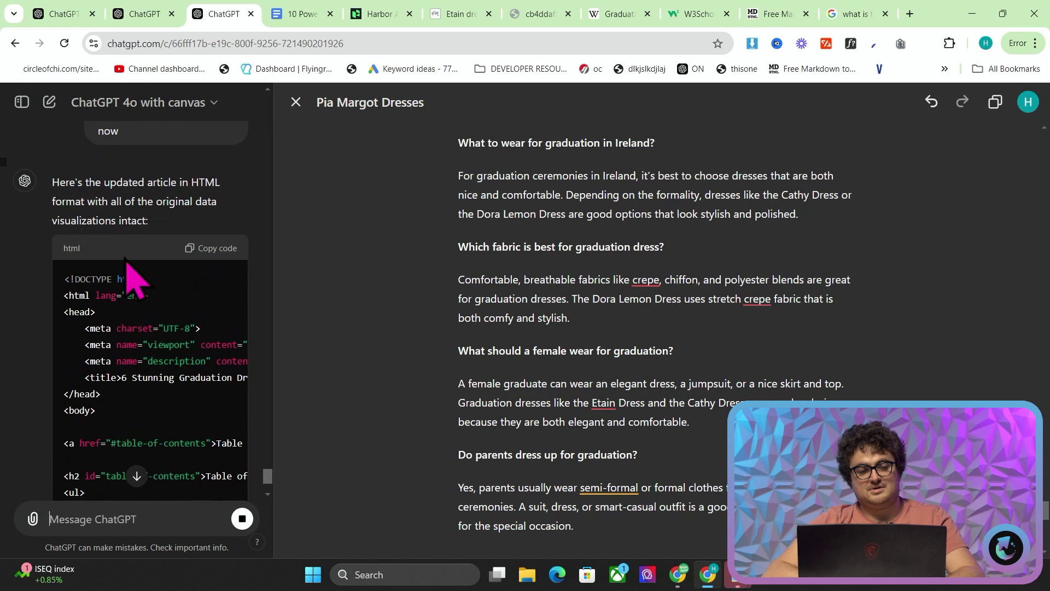
scroll(136, 347, "down", 3)
left_click(240, 517)
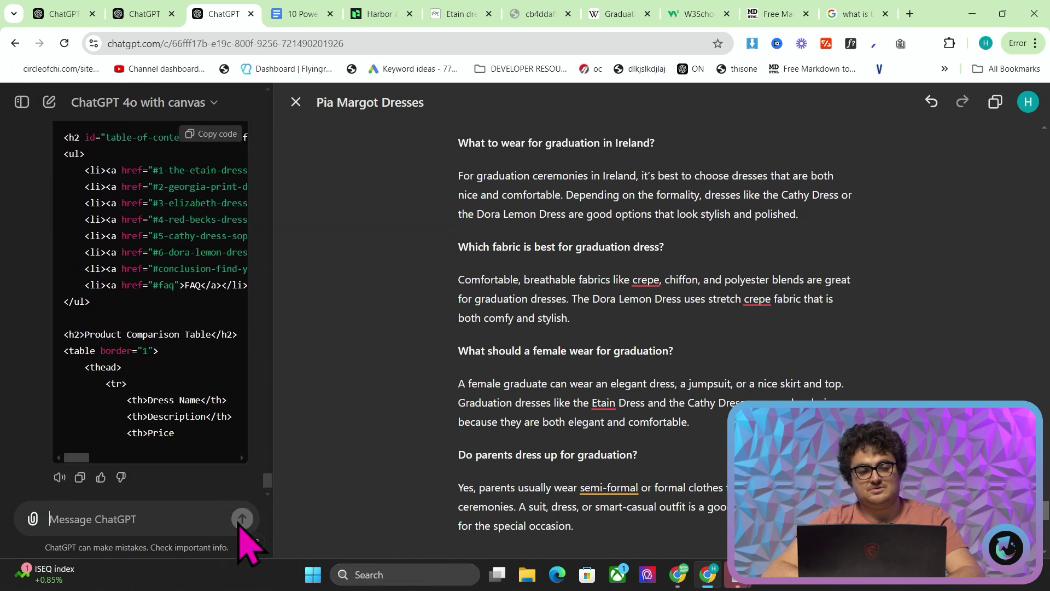
left_click(180, 523)
type("remove dotype and")
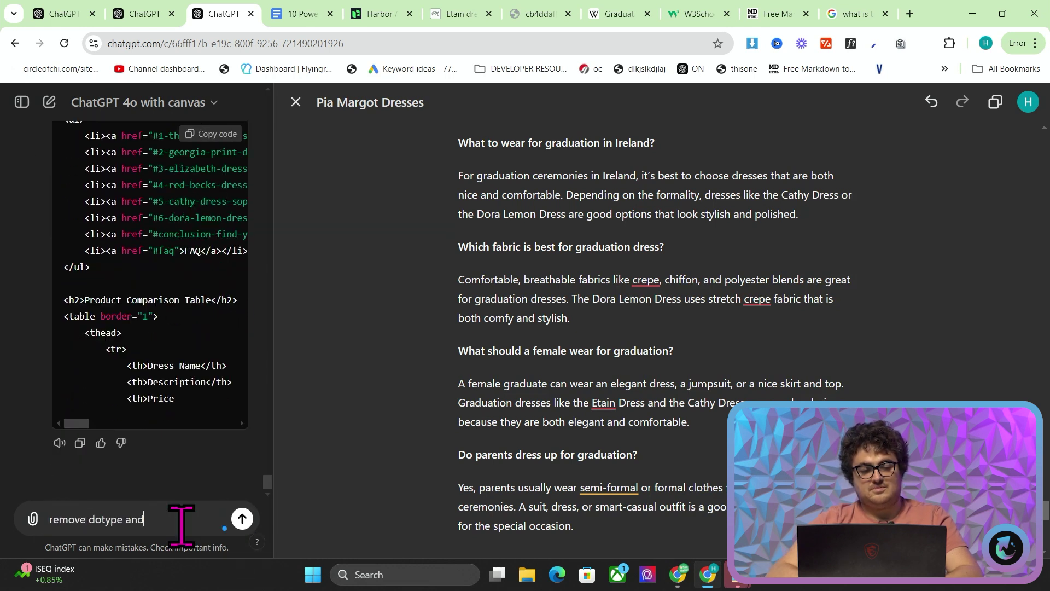
type(" other uneces")
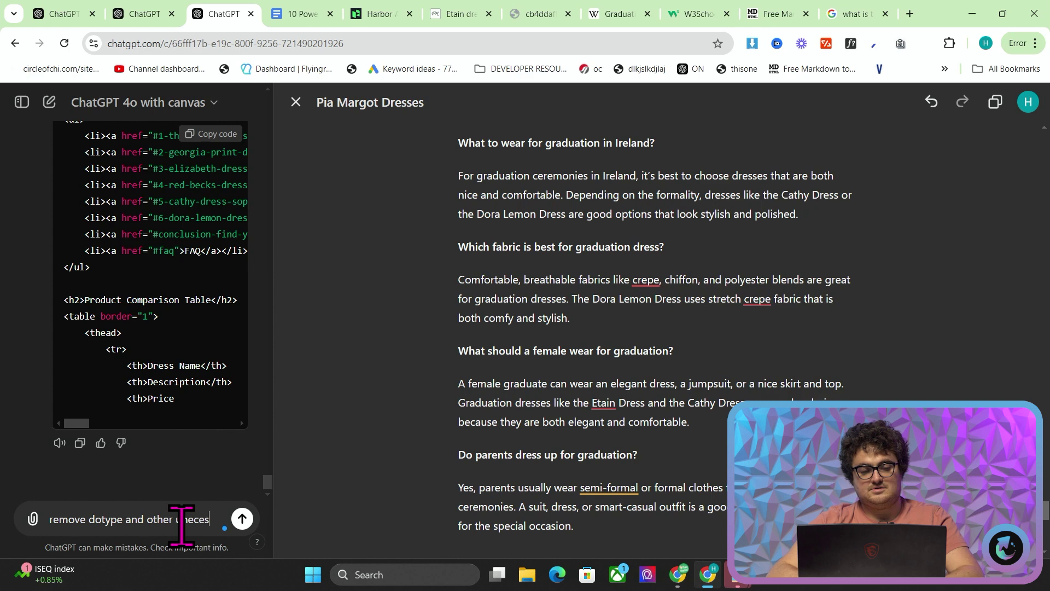
type("sary html this is go")
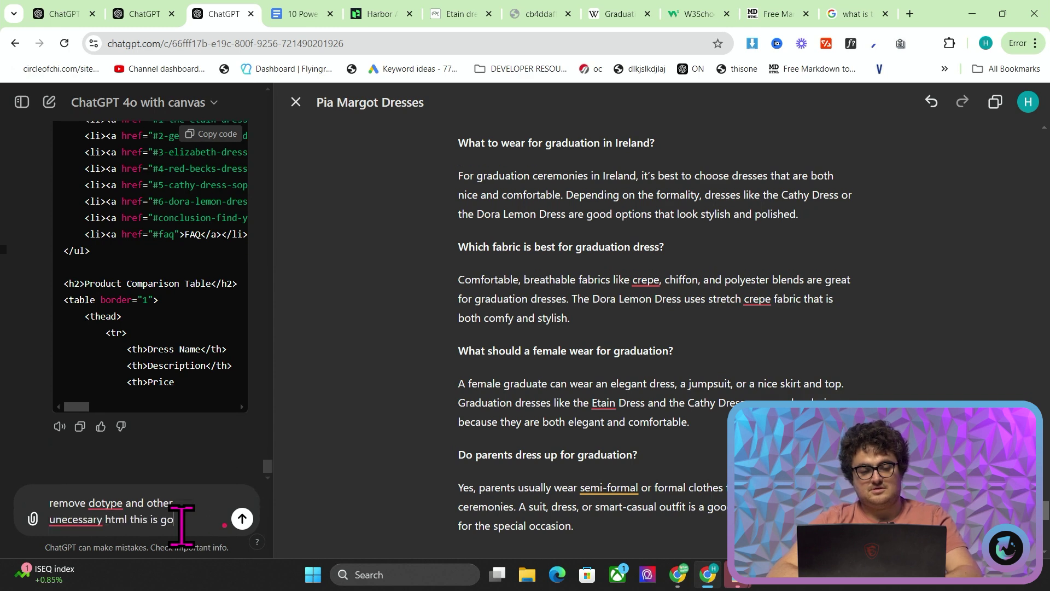
type("ing onto a cms")
key("Return")
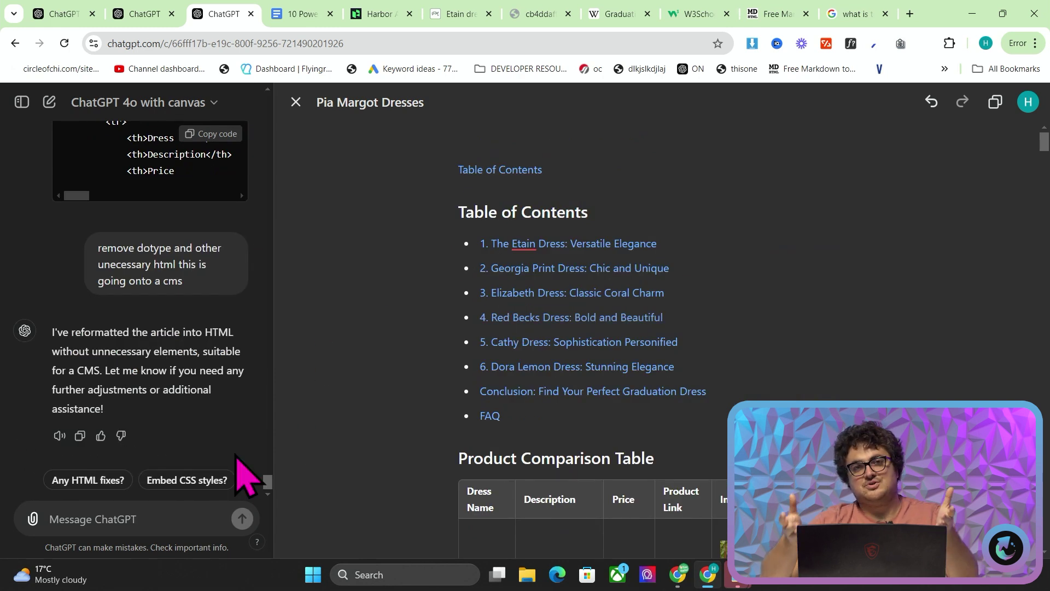
- Examine the stopped HTML code in the chat, highlighting the block from the doctype to the closing head tag
scroll(161, 339, "up", 5)
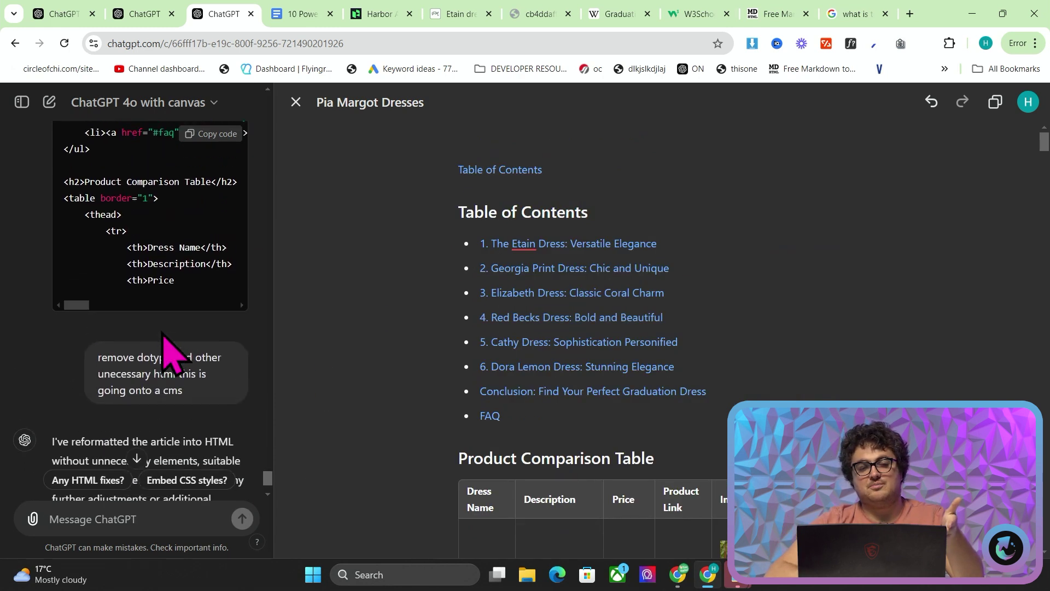
scroll(164, 339, "up", 3)
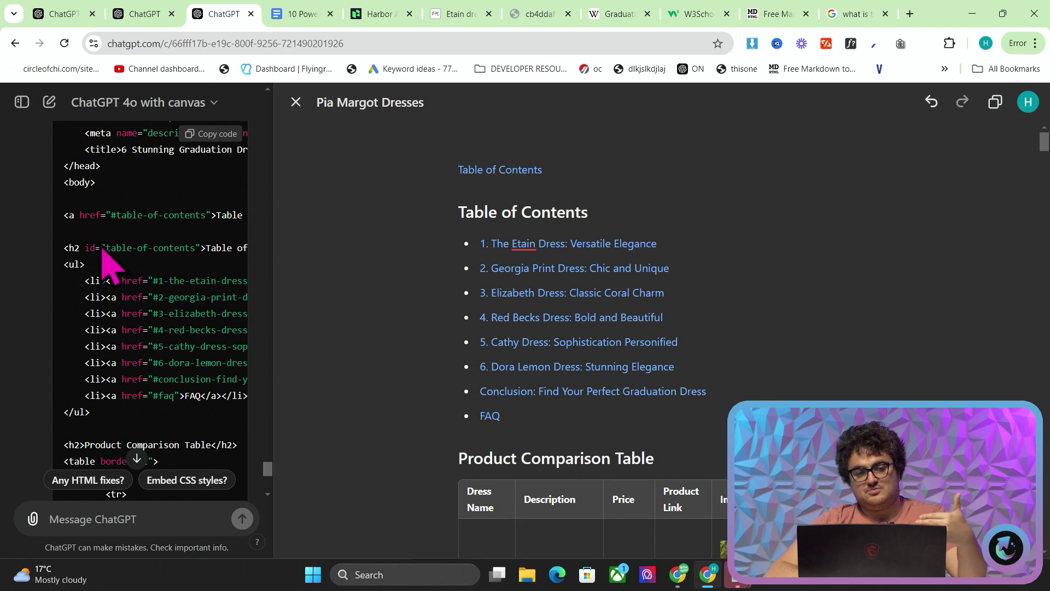
scroll(104, 260, "up", 2)
left_click_drag(107, 268, 66, 160)
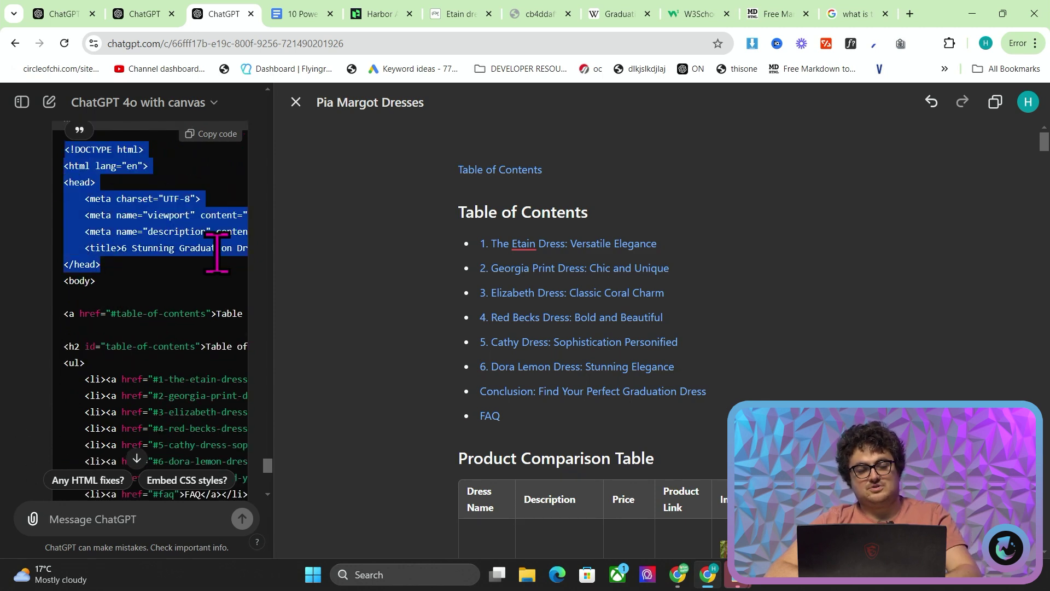
scroll(219, 257, "down", 2)
scroll(224, 268, "right", 3)
scroll(224, 268, "left", 3)
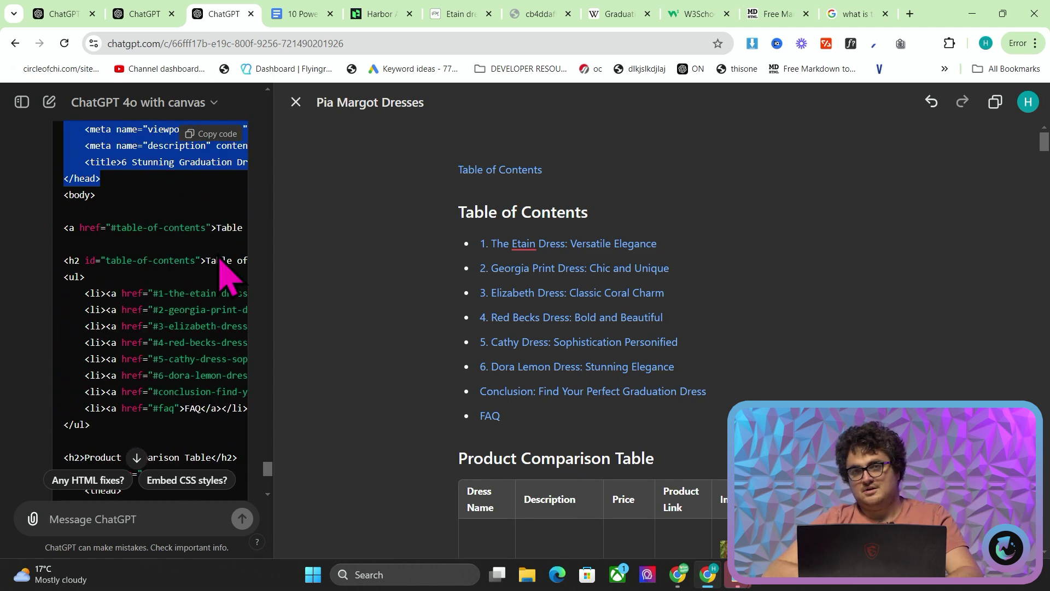
scroll(221, 268, "down", 10)
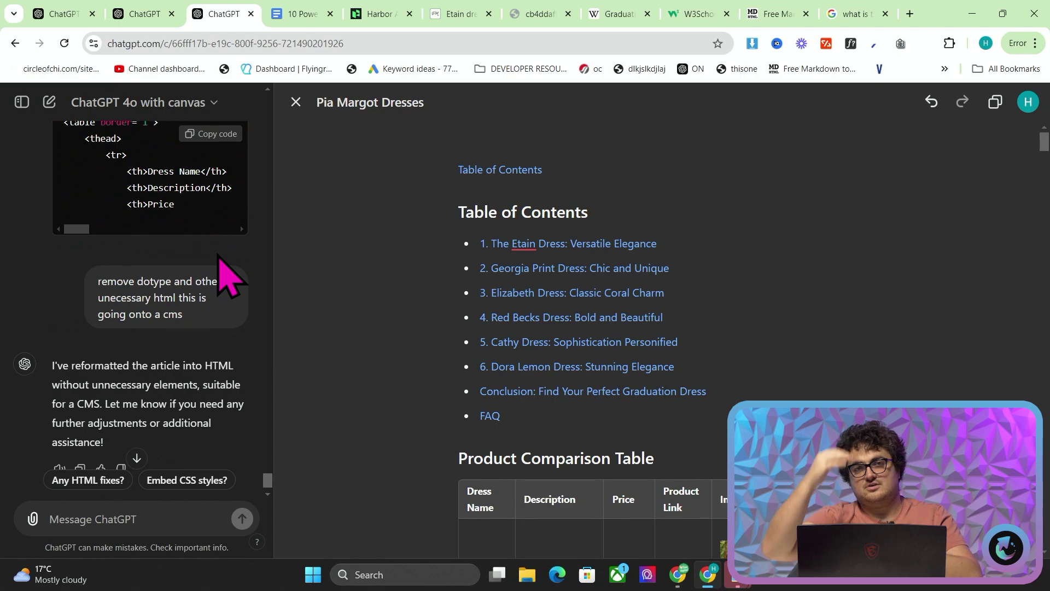